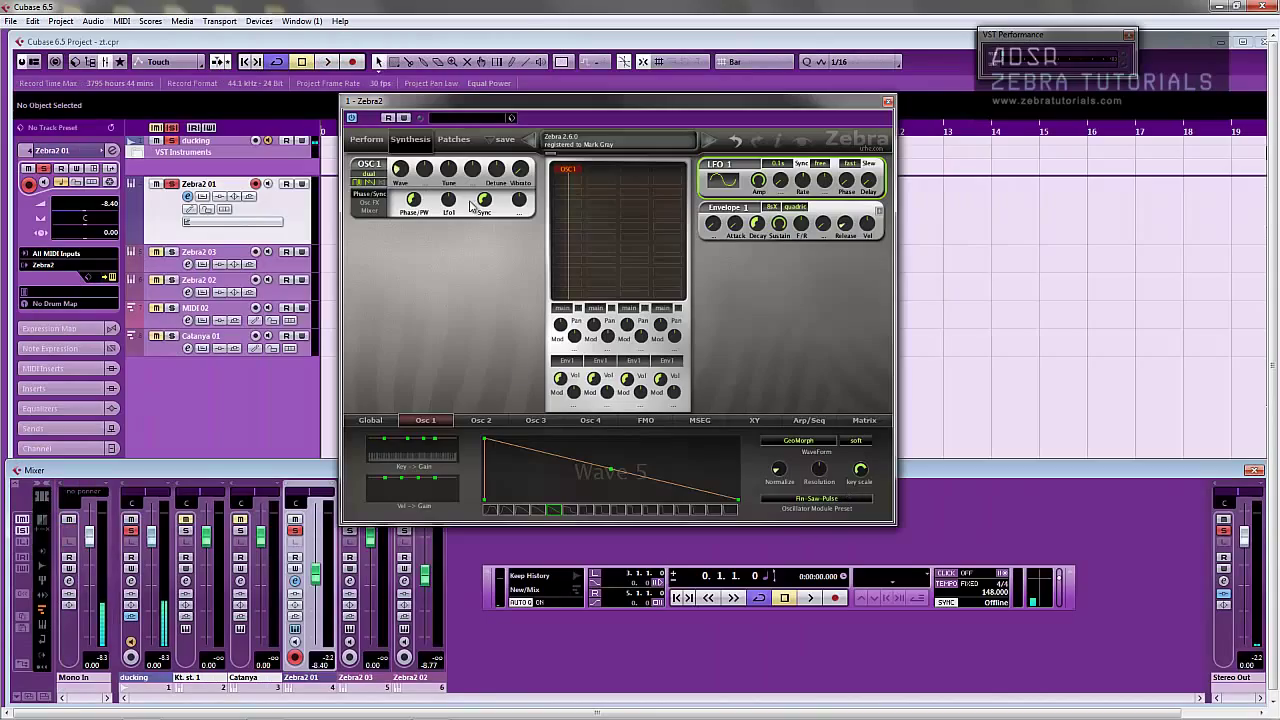
Step: Show Osc 1's spectral effect slots and set the oscillator to single mode
{"action": "left_click", "coordinate": [380, 204]}
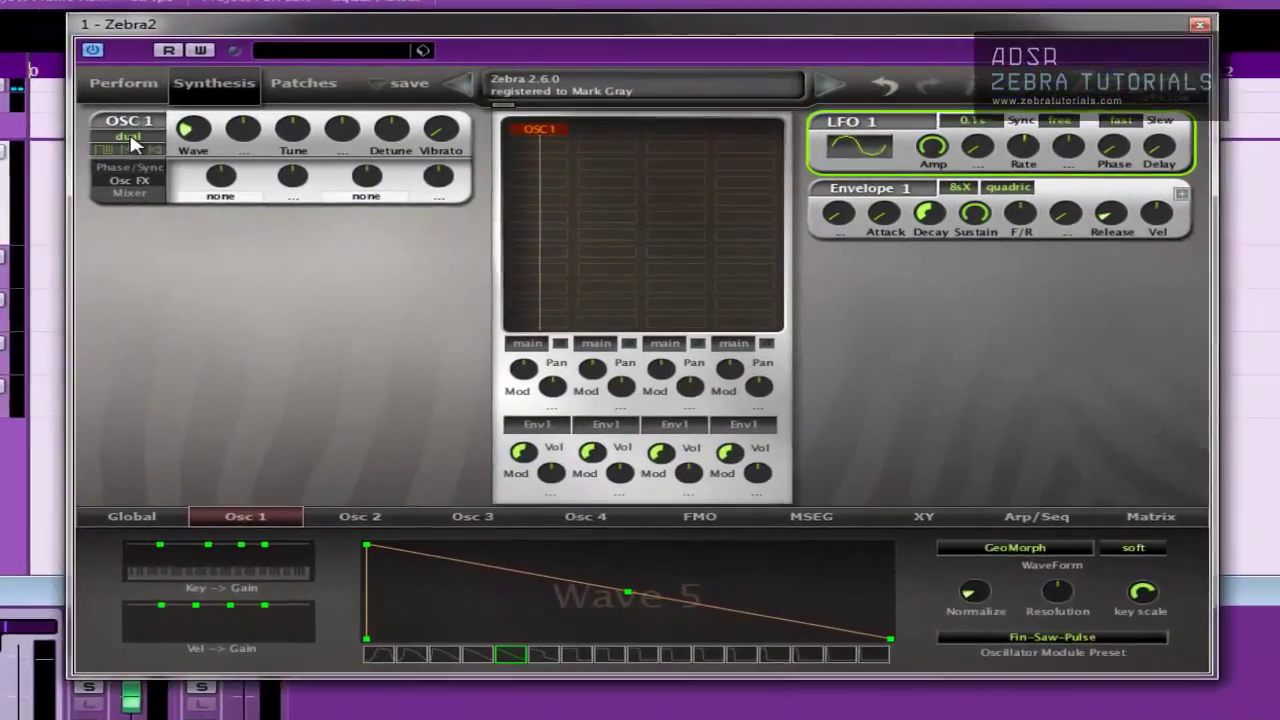
{"action": "left_click", "coordinate": [215, 155]}
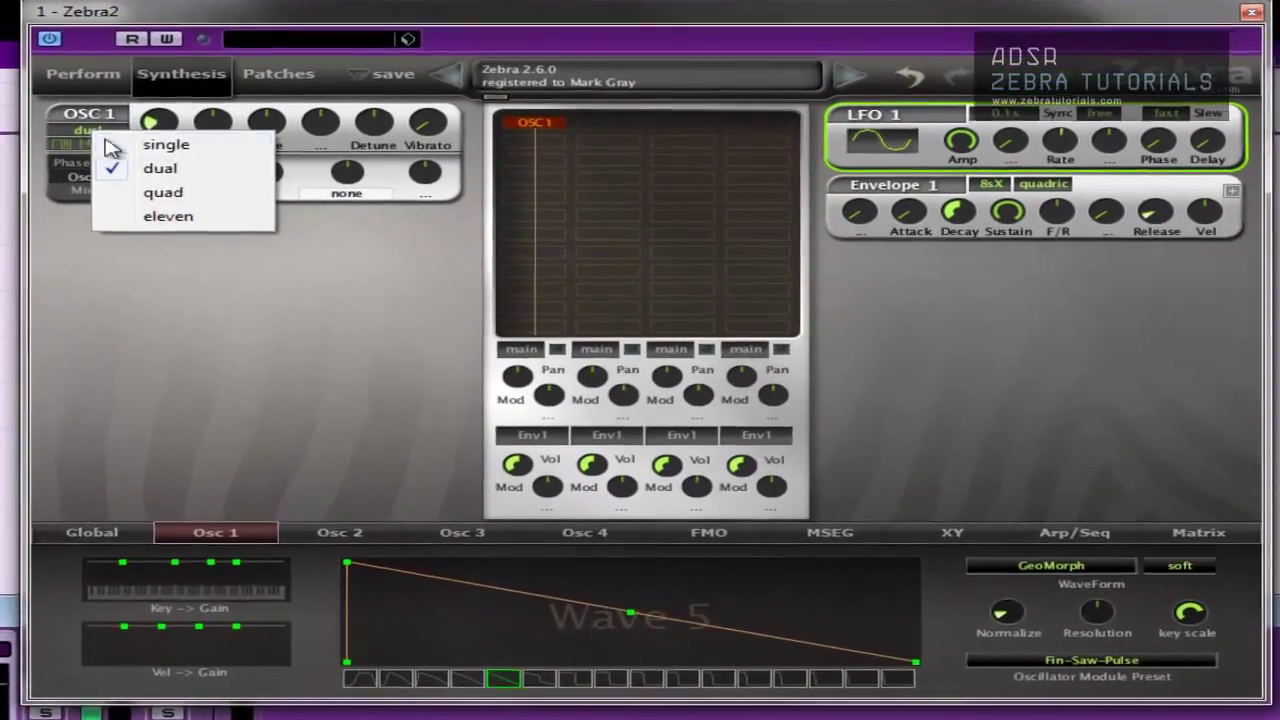
{"action": "left_click", "coordinate": [240, 165]}
Step: Add Filter as the first spectral effect, raise it, and modulate it by Lfo1 at depth 100
{"action": "left_click", "coordinate": [176, 192]}
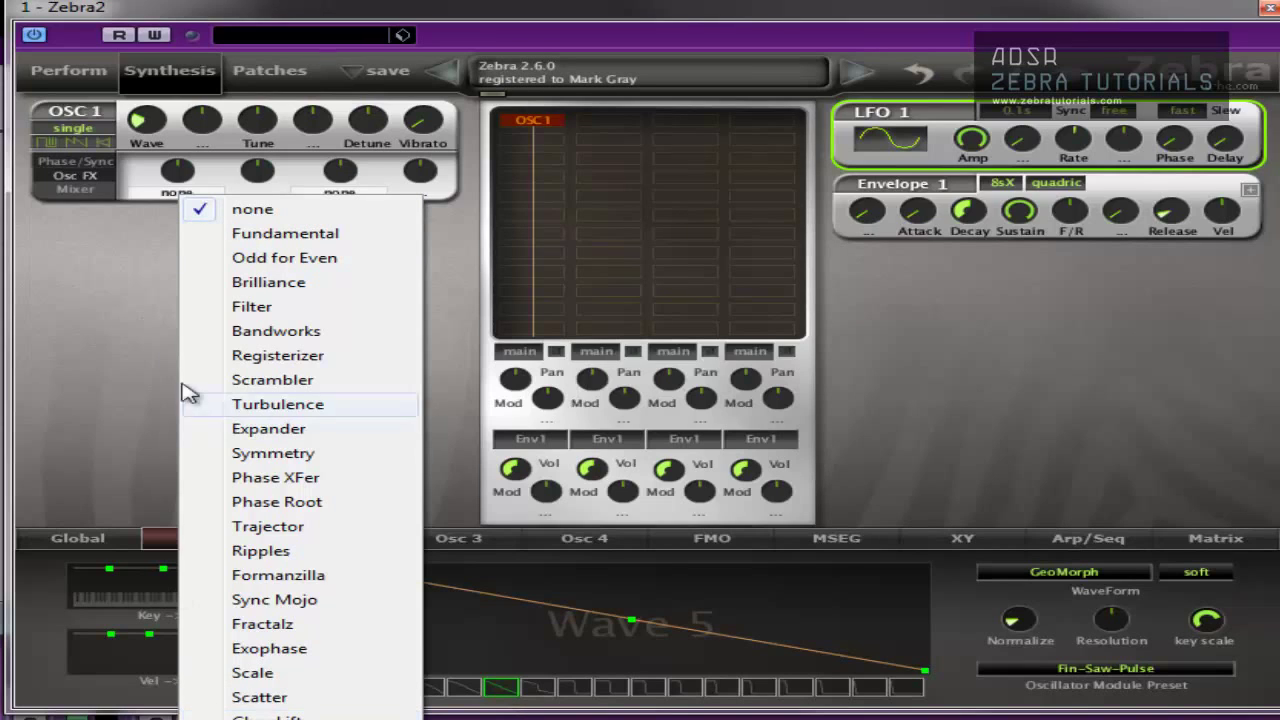
{"action": "left_click", "coordinate": [276, 148]}
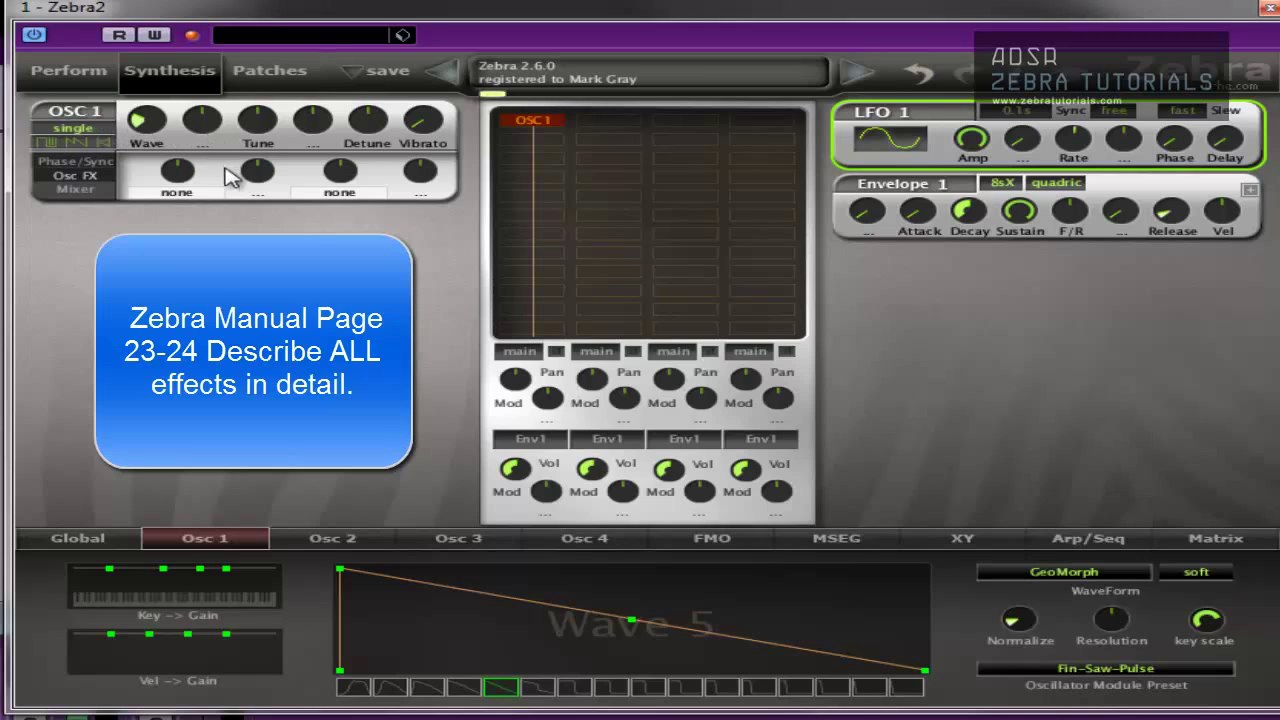
{"action": "left_click", "coordinate": [177, 192]}
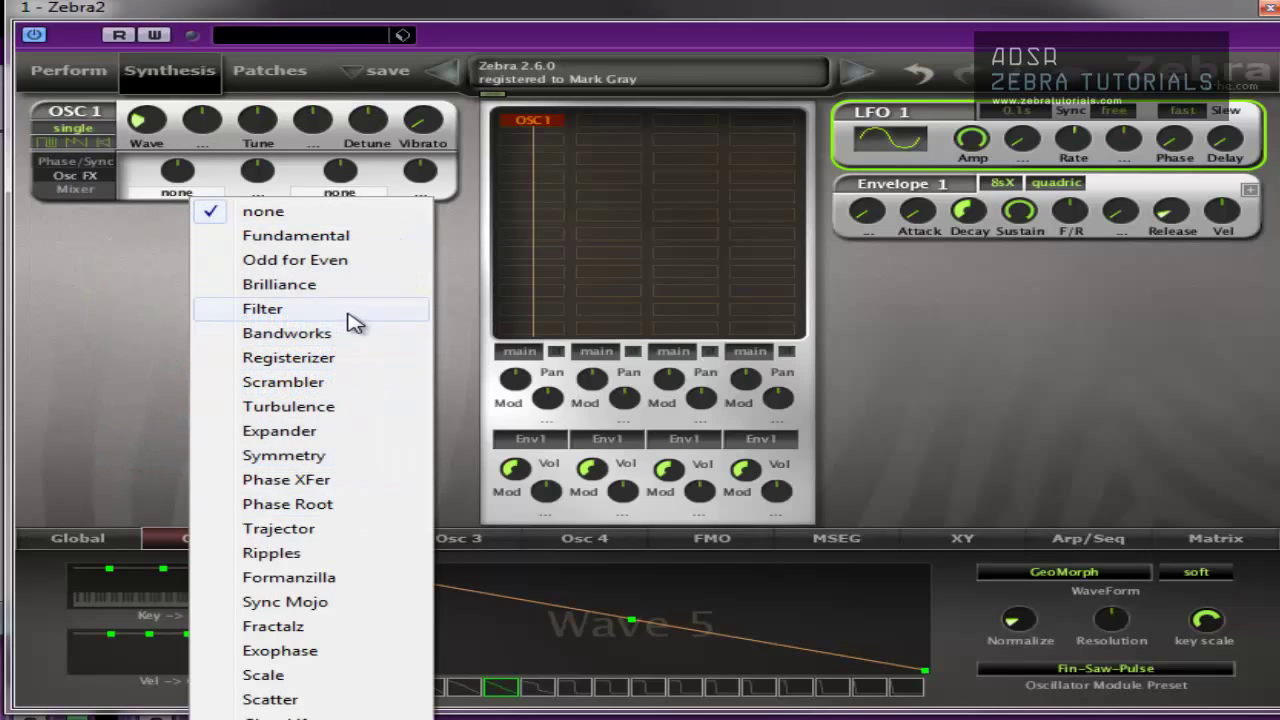
{"action": "left_click", "coordinate": [348, 313]}
{"action": "left_click_drag", "start_coordinate": [178, 183], "coordinate": [208, 162]}
{"action": "left_click", "coordinate": [259, 188]}
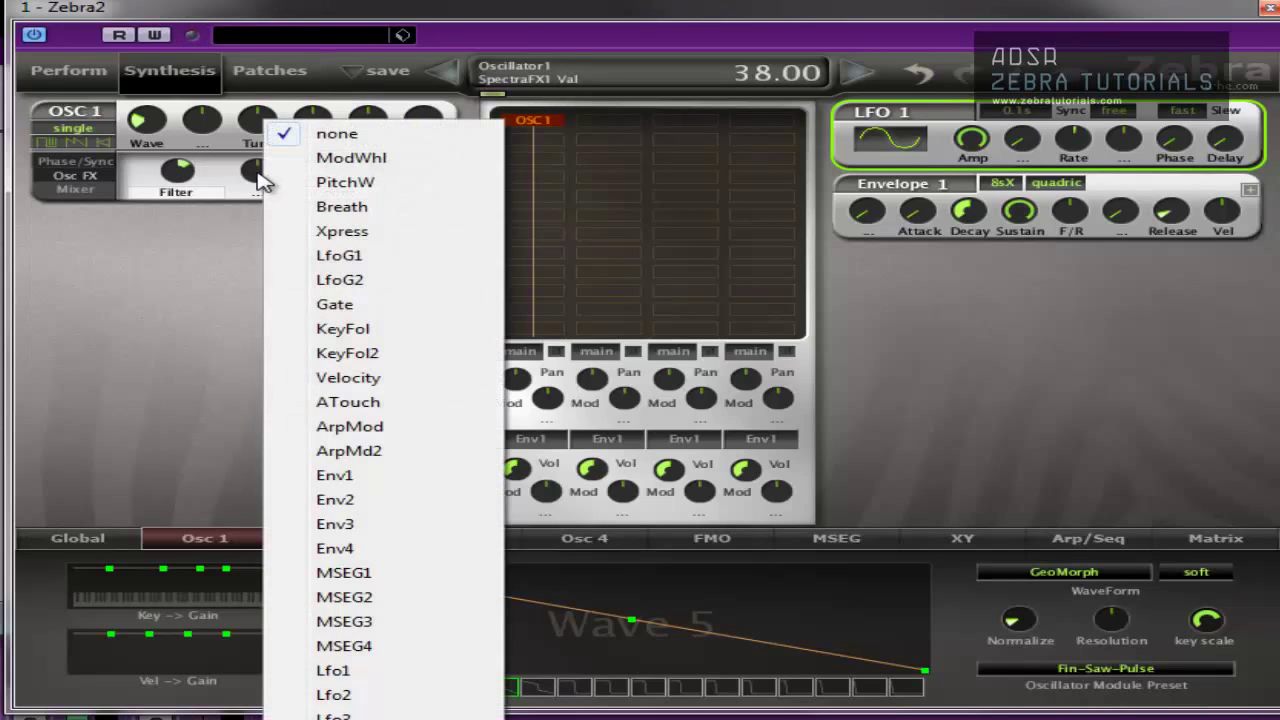
{"action": "left_click", "coordinate": [333, 670]}
{"action": "left_click_drag", "start_coordinate": [258, 172], "coordinate": [305, 33]}
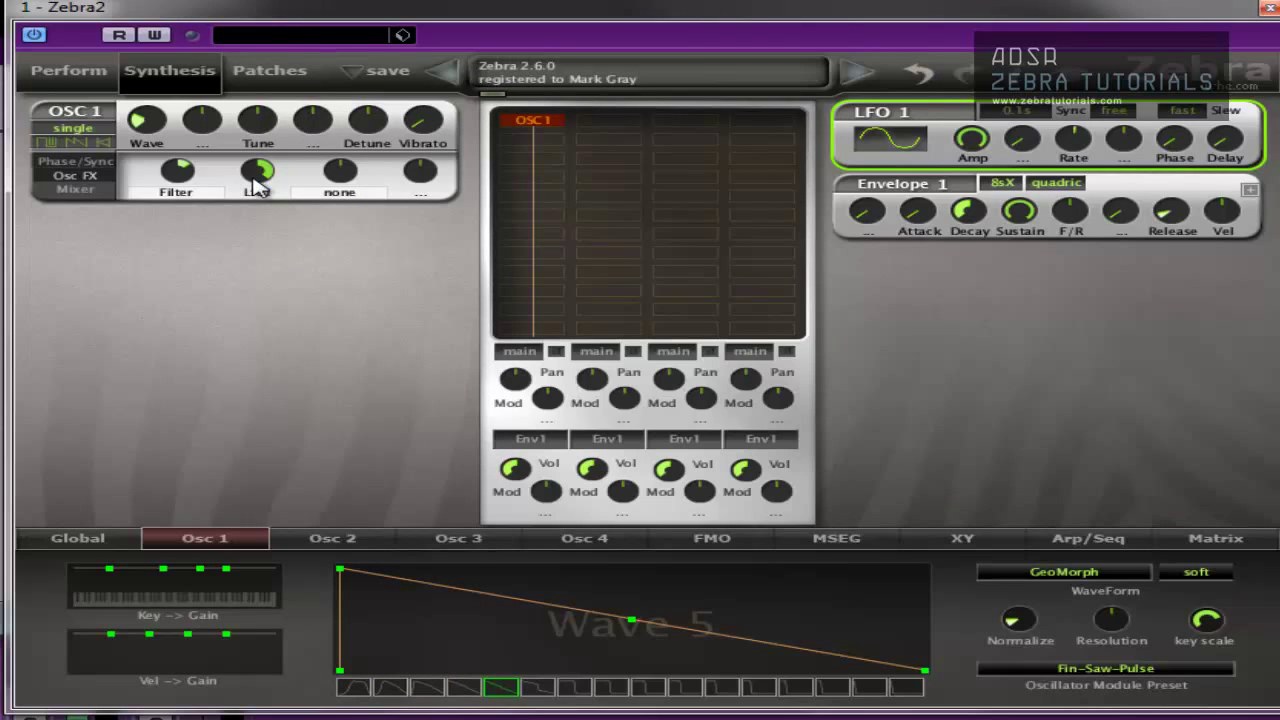
Step: Add Fractalz as the second spectral effect at 92, modulated by Env1, and adjust Filter's Lfo1 depth
{"action": "left_click", "coordinate": [360, 199]}
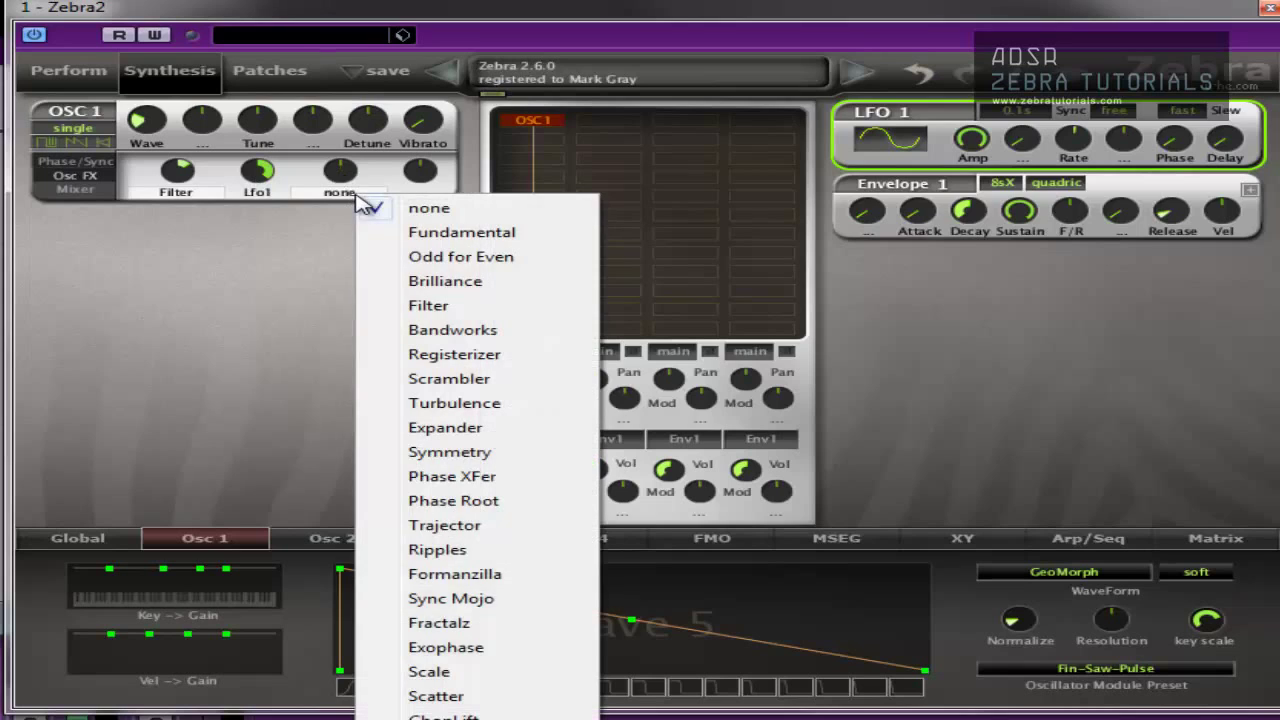
{"action": "left_click", "coordinate": [497, 622]}
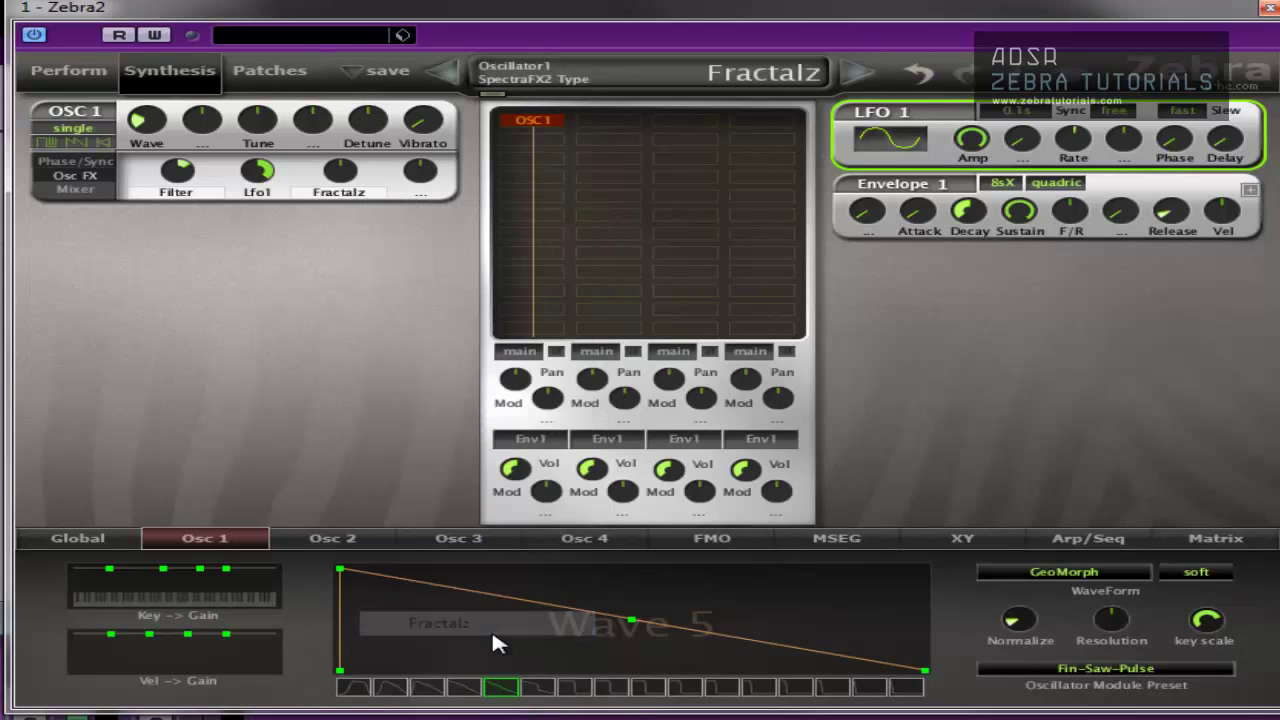
{"action": "left_click_drag", "start_coordinate": [337, 183], "coordinate": [343, 130]}
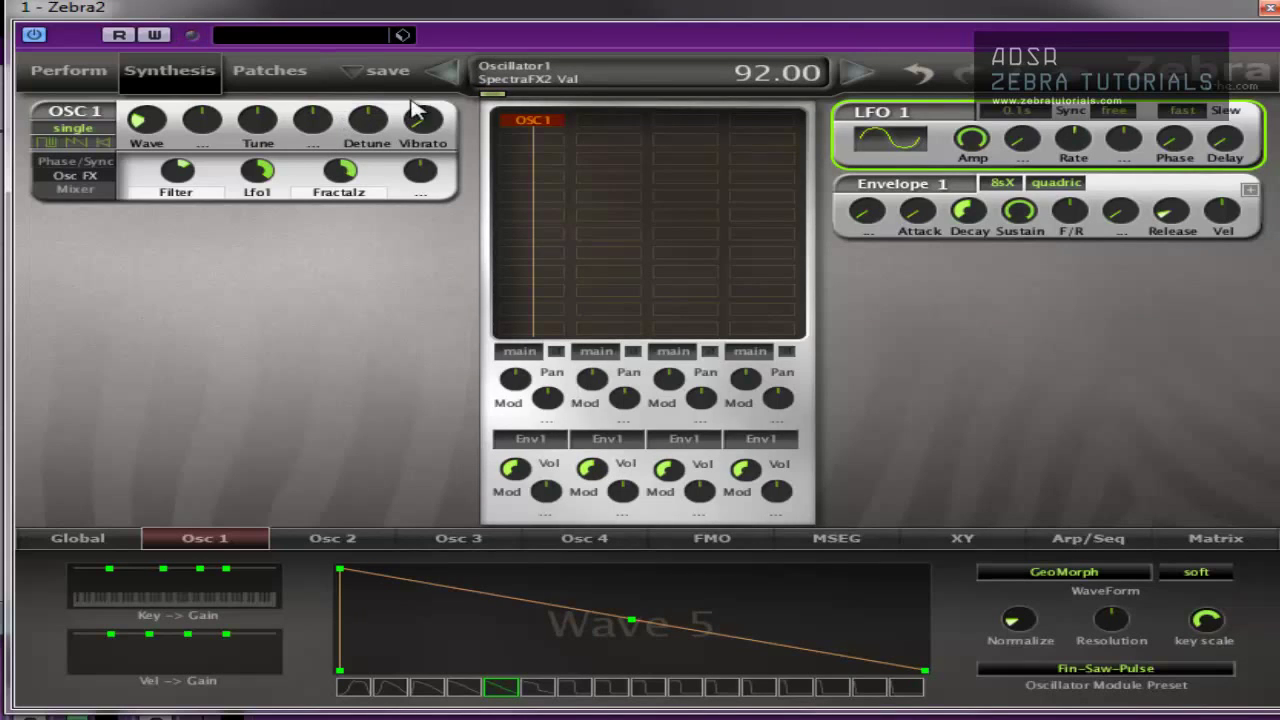
{"action": "left_click_drag", "start_coordinate": [262, 192], "coordinate": [260, 162]}
{"action": "left_click", "coordinate": [420, 186]}
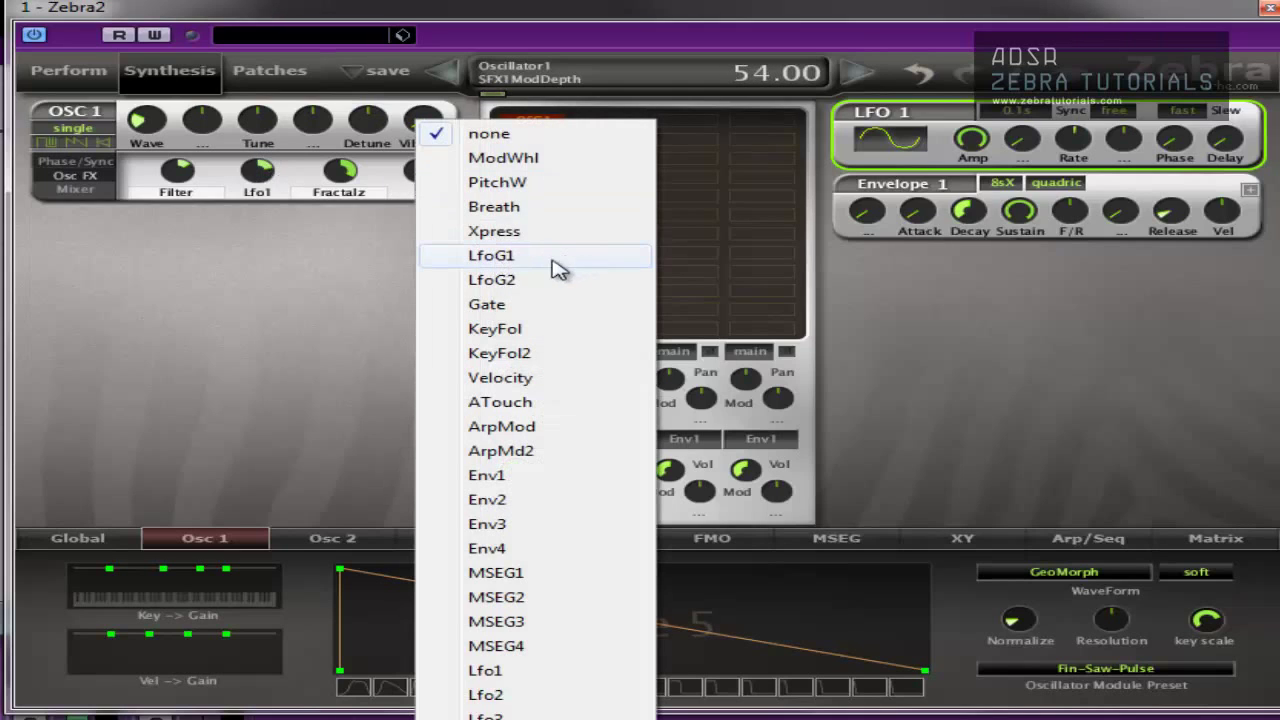
{"action": "left_click", "coordinate": [560, 475]}
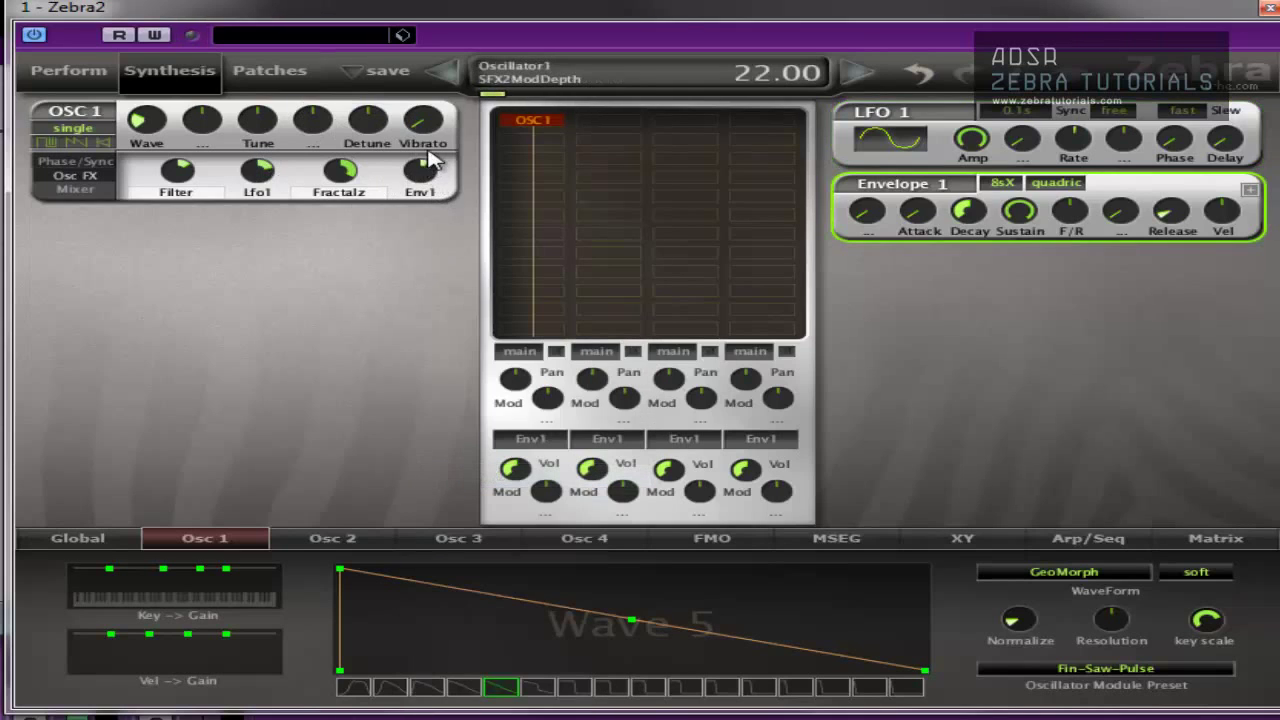
{"action": "left_click_drag", "start_coordinate": [428, 158], "coordinate": [423, 246]}
Step: Replace the first-slot Filter with Ripples, setting its amount to about -50
{"action": "left_click", "coordinate": [200, 195]}
{"action": "left_click", "coordinate": [290, 550]}
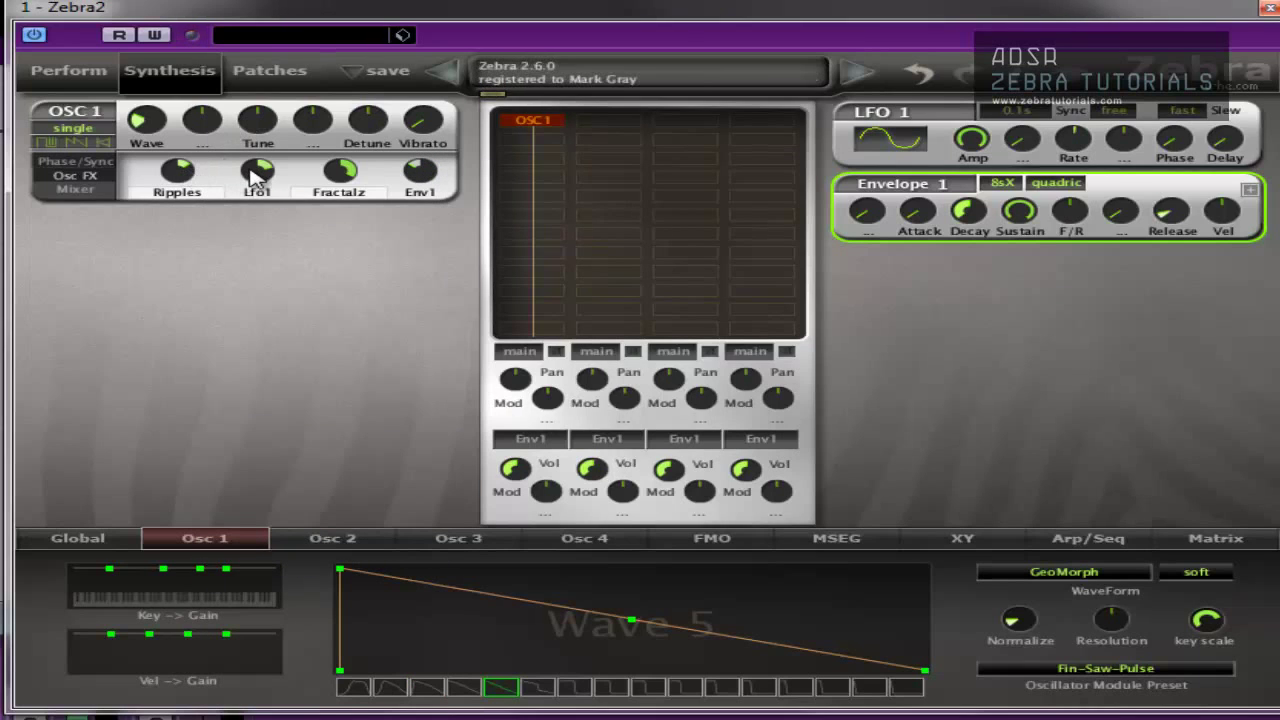
{"action": "mouse_move", "coordinate": [255, 177]}
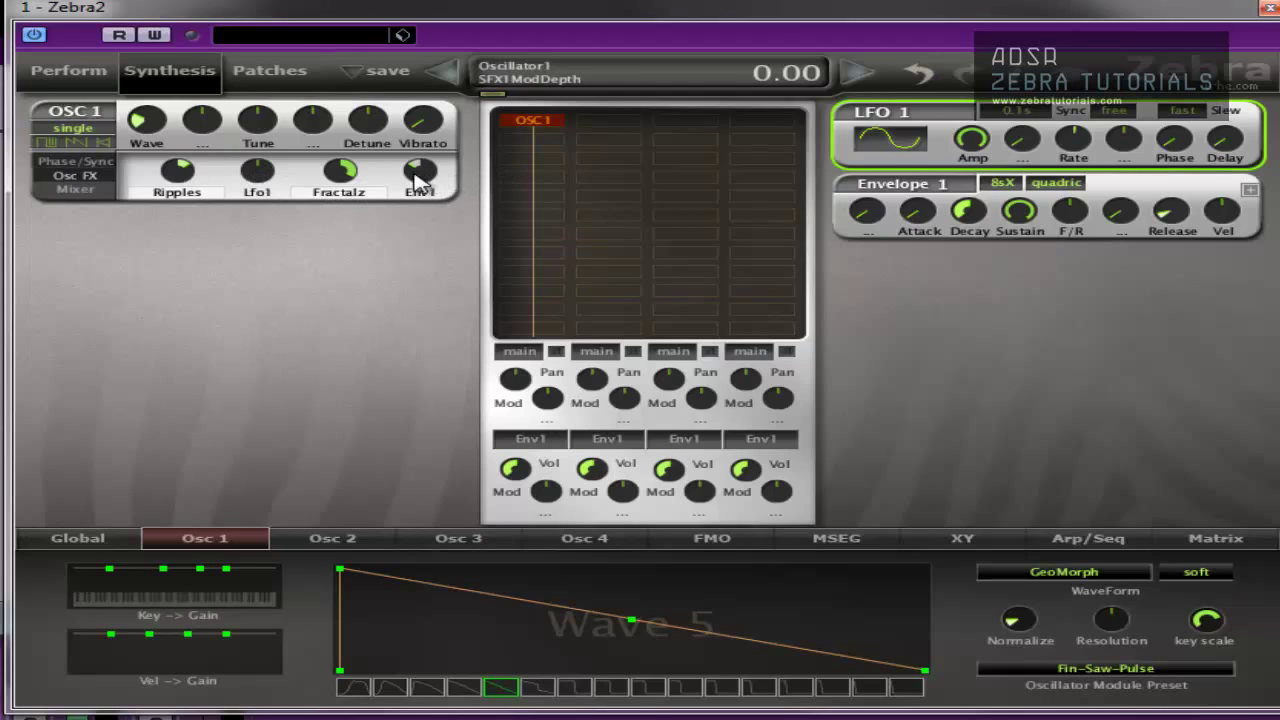
{"action": "mouse_move", "coordinate": [345, 175]}
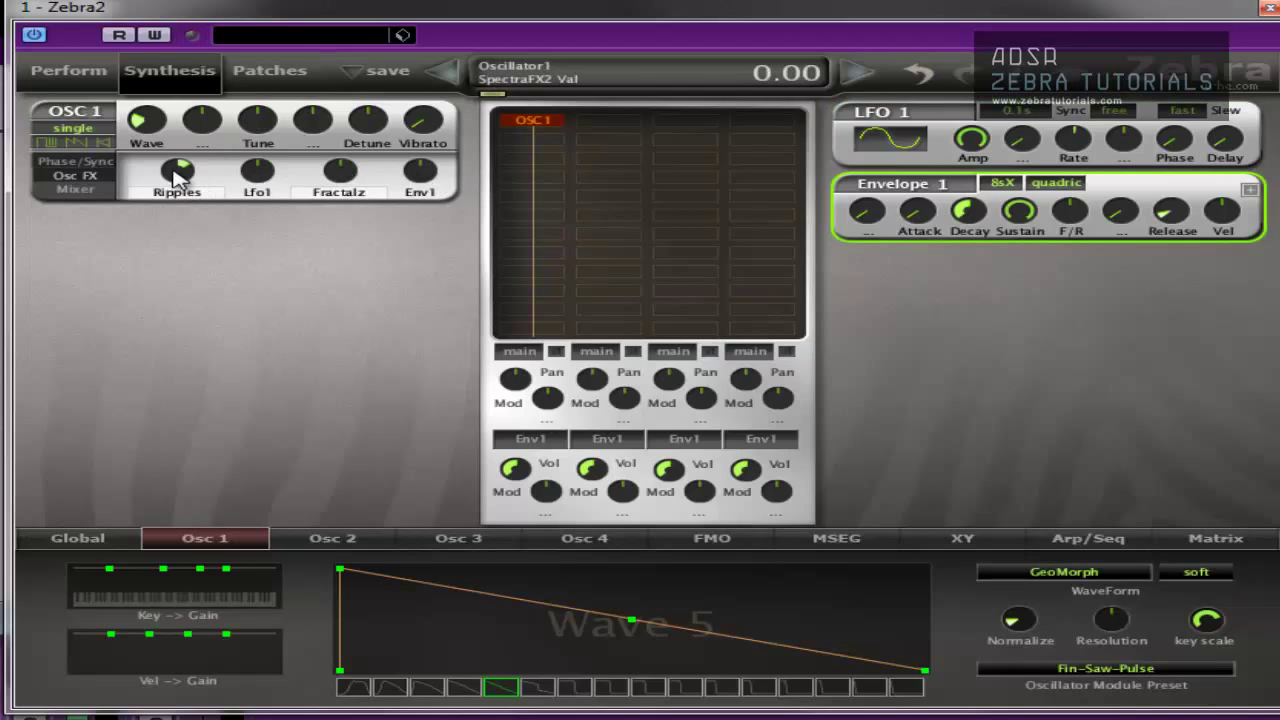
{"action": "left_click_drag", "start_coordinate": [176, 190], "coordinate": [165, 233]}
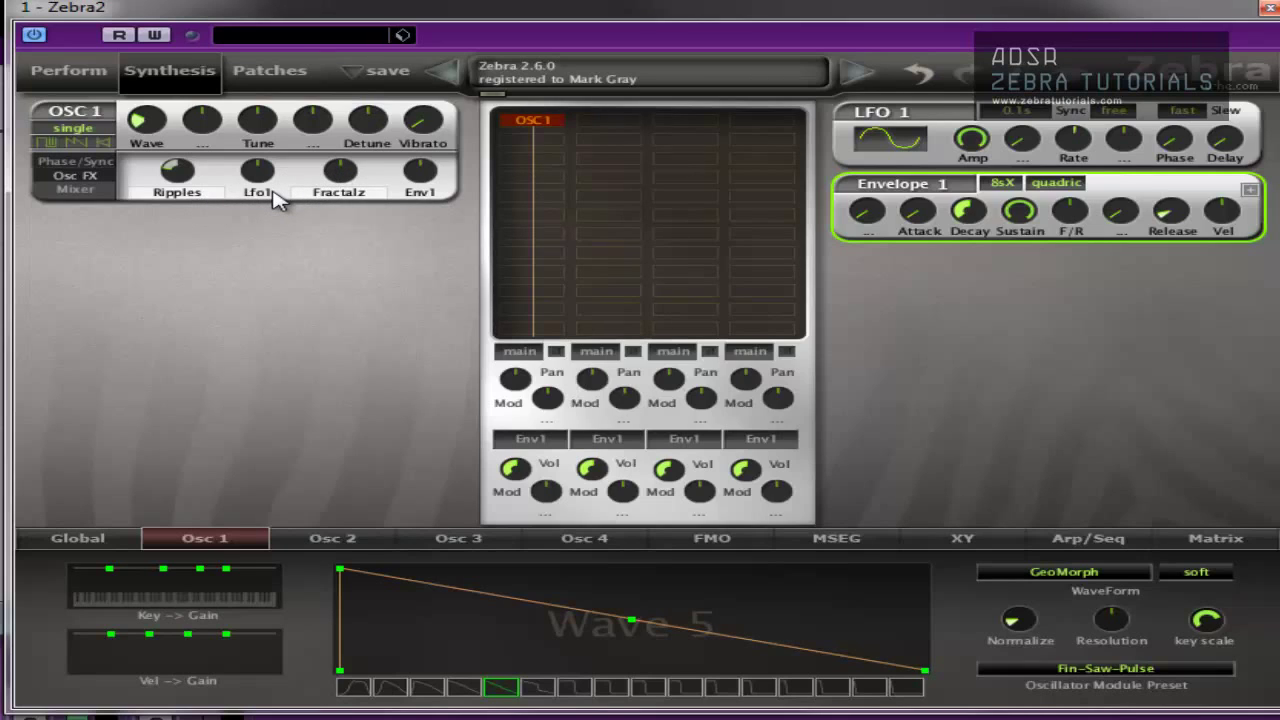
Step: Switch Osc 1 to quad mode, adjust Ripples, raise Fractalz to 60, and make Env1 depth negative
{"action": "left_click", "coordinate": [105, 130]}
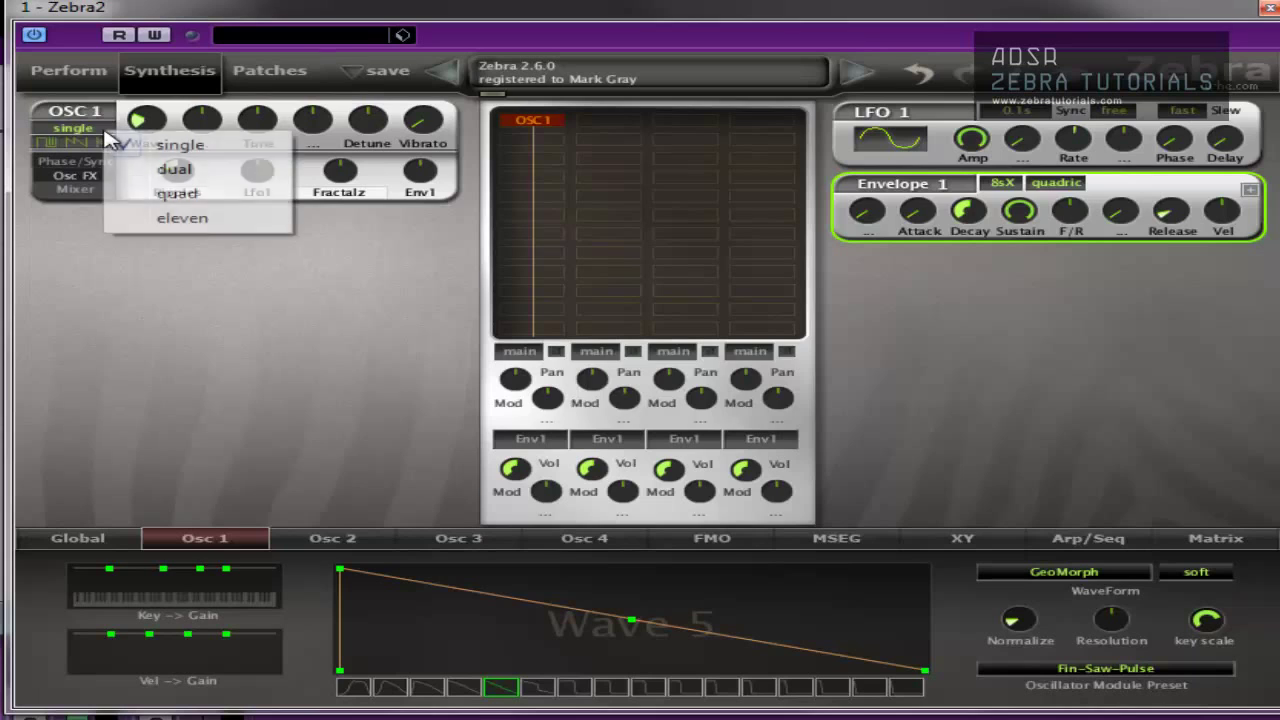
{"action": "left_click", "coordinate": [160, 202]}
{"action": "left_click_drag", "start_coordinate": [180, 180], "coordinate": [200, 198]}
{"action": "left_click_drag", "start_coordinate": [338, 188], "coordinate": [343, 145]}
{"action": "left_click_drag", "start_coordinate": [420, 172], "coordinate": [435, 213]}
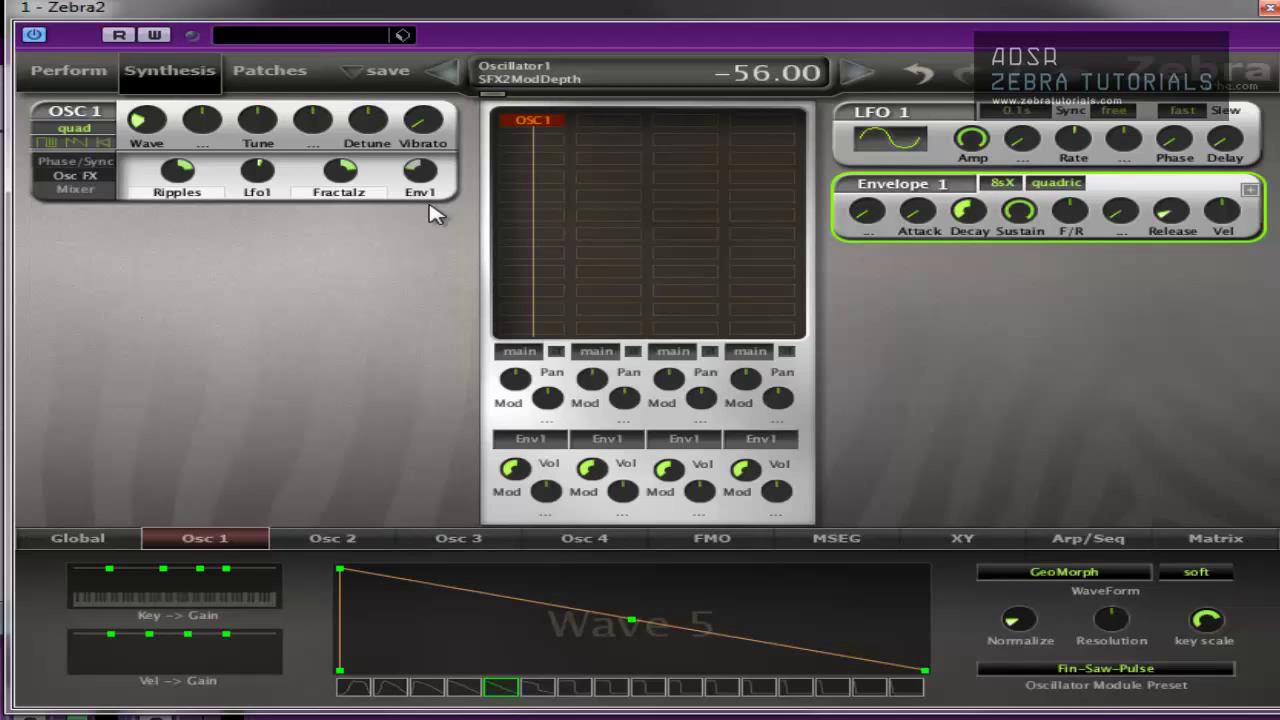
Step: In the Mixer settings, pan Osc 1 right to 98
{"action": "left_click", "coordinate": [74, 191]}
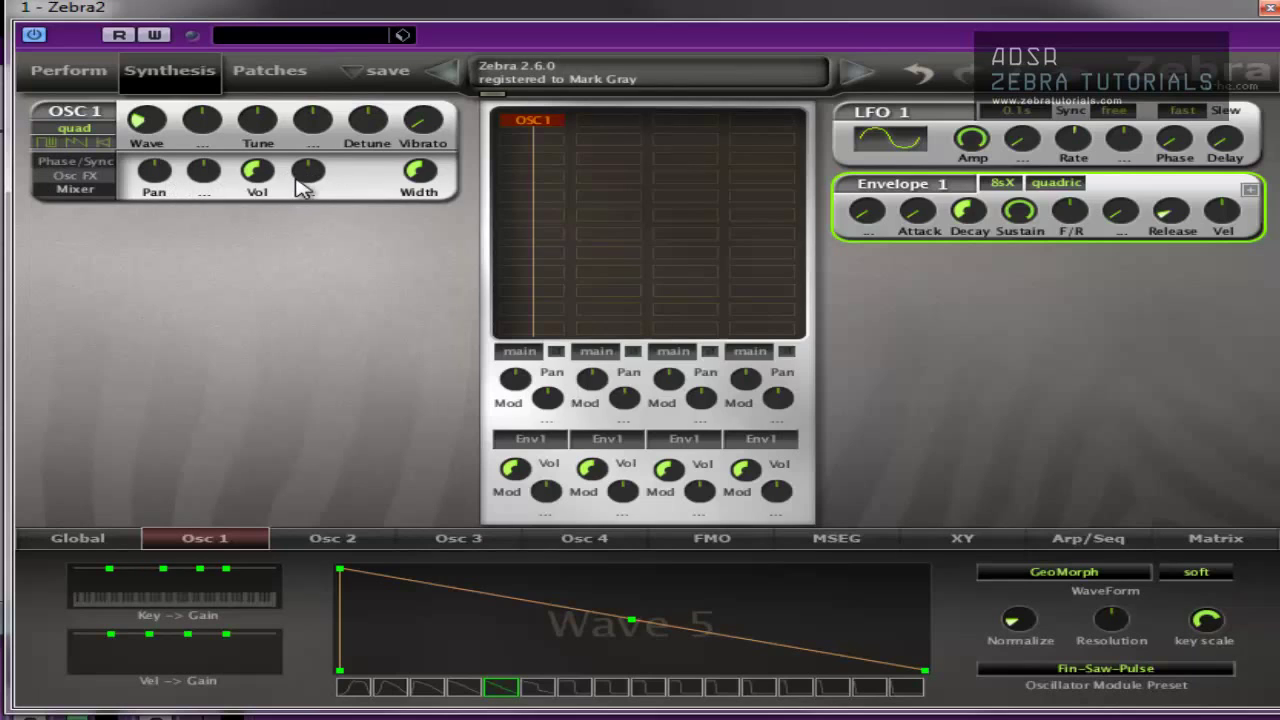
{"action": "left_click_drag", "start_coordinate": [160, 172], "coordinate": [180, 70]}
{"action": "left_click_drag", "start_coordinate": [160, 168], "coordinate": [165, 190]}
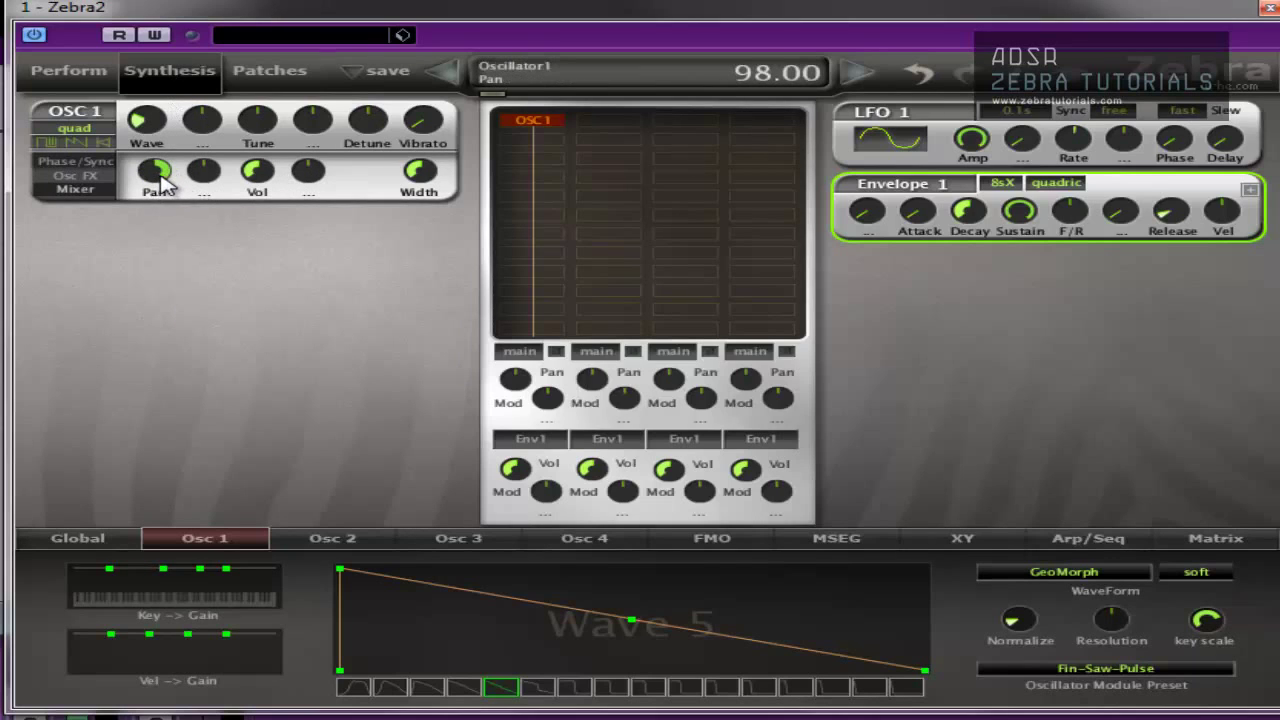
Step: Try Lfo1 modulation on Osc 1's pan, then reset pan to centre and depth to zero
{"action": "double_click", "coordinate": [162, 183]}
{"action": "left_click", "coordinate": [205, 192]}
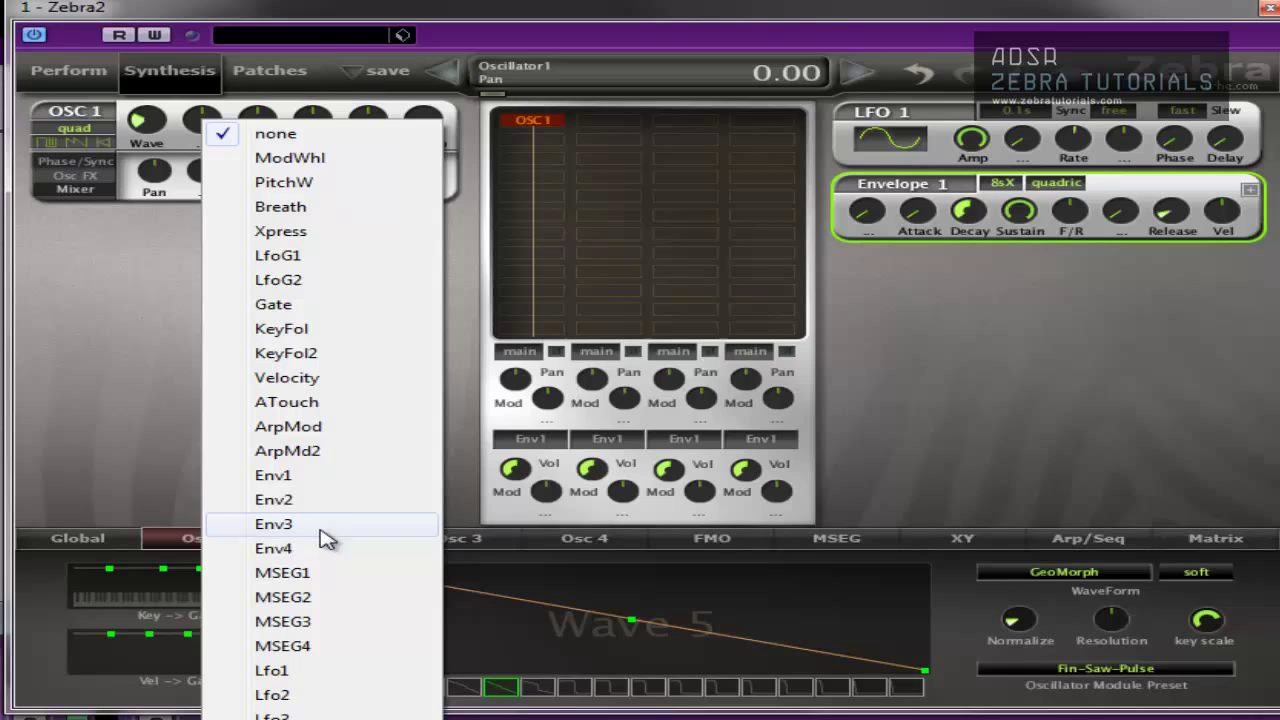
{"action": "left_click", "coordinate": [300, 673]}
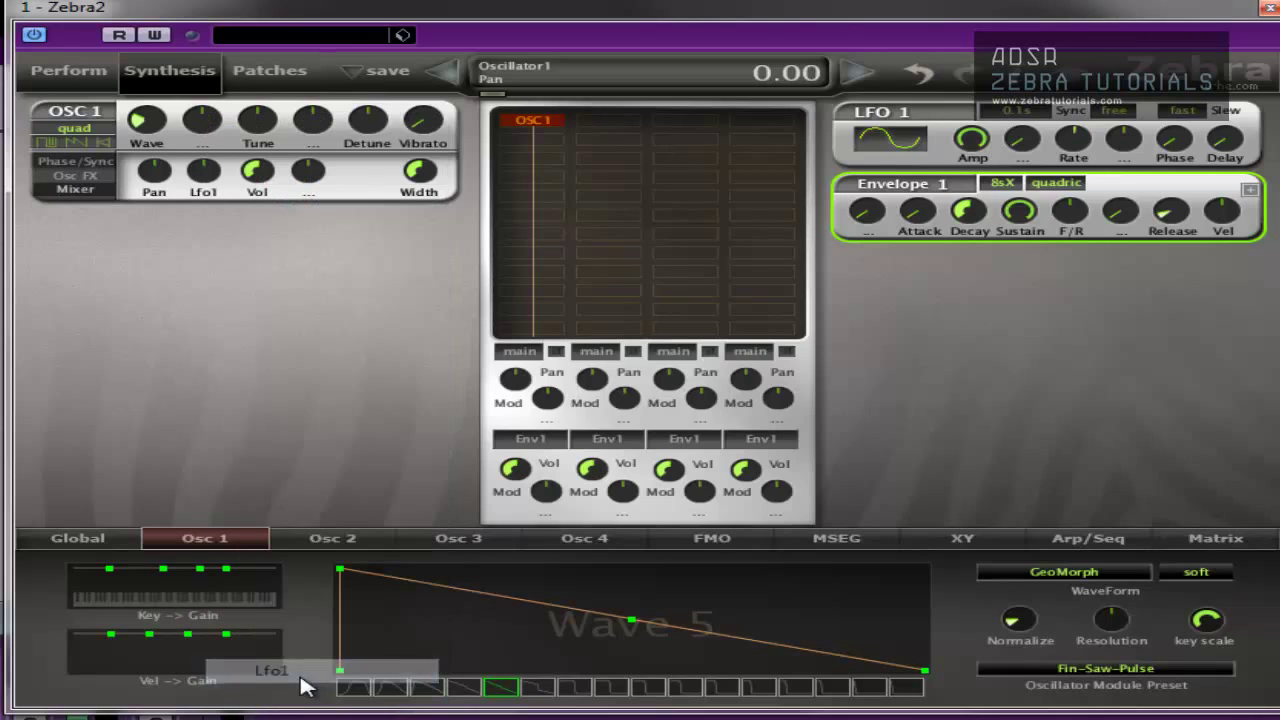
{"action": "left_click_drag", "start_coordinate": [216, 177], "coordinate": [220, 55]}
{"action": "left_click_drag", "start_coordinate": [200, 172], "coordinate": [206, 234]}
{"action": "double_click", "coordinate": [210, 180]}
{"action": "left_click_drag", "start_coordinate": [156, 176], "coordinate": [112, 427]}
{"action": "left_click_drag", "start_coordinate": [154, 172], "coordinate": [156, 60]}
{"action": "left_click_drag", "start_coordinate": [203, 172], "coordinate": [200, 236]}
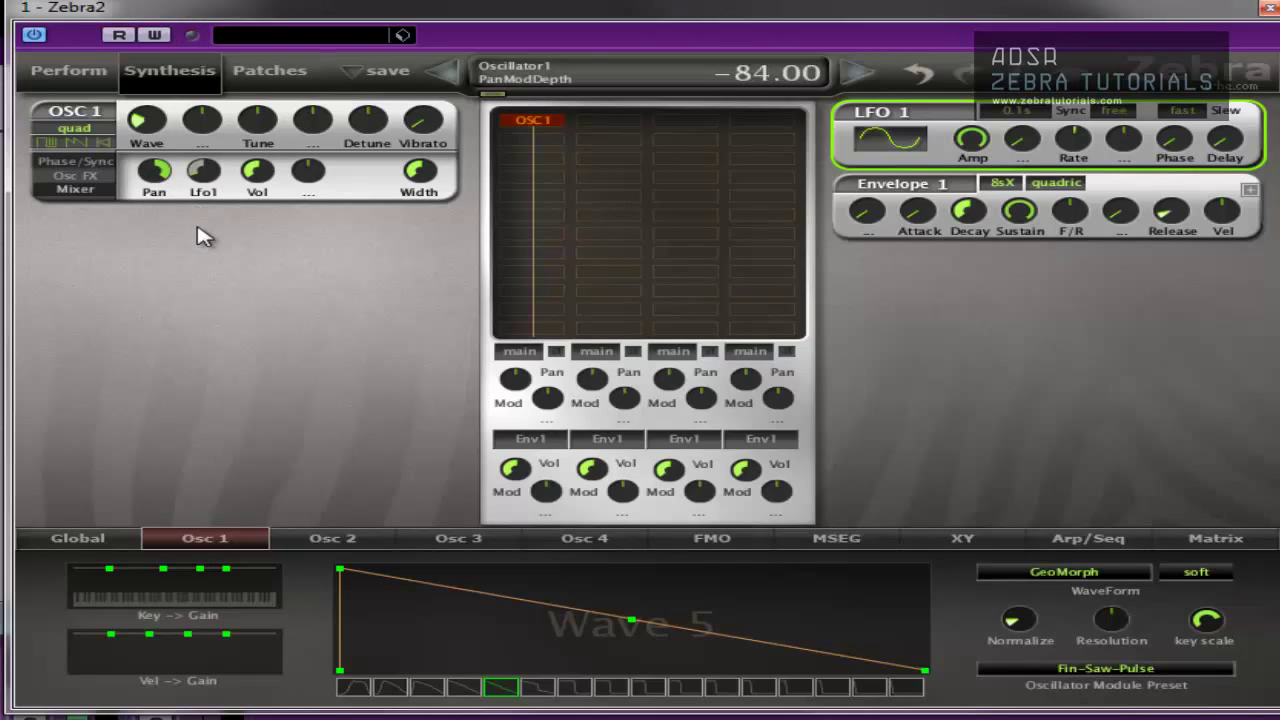
{"action": "double_click", "coordinate": [160, 171]}
{"action": "double_click", "coordinate": [206, 172]}
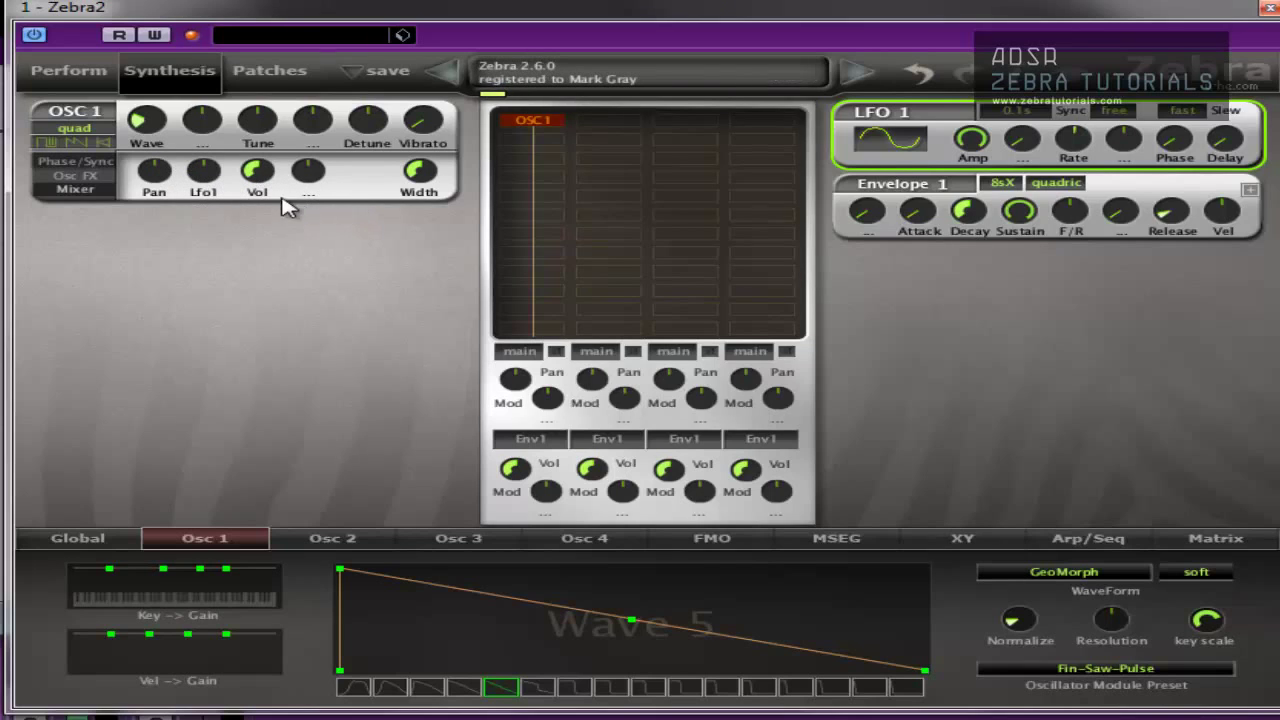
Step: Set Osc 1 volume to 100 and assign Lfo1 to modulate it with some depth
{"action": "left_click_drag", "start_coordinate": [262, 188], "coordinate": [260, 330]}
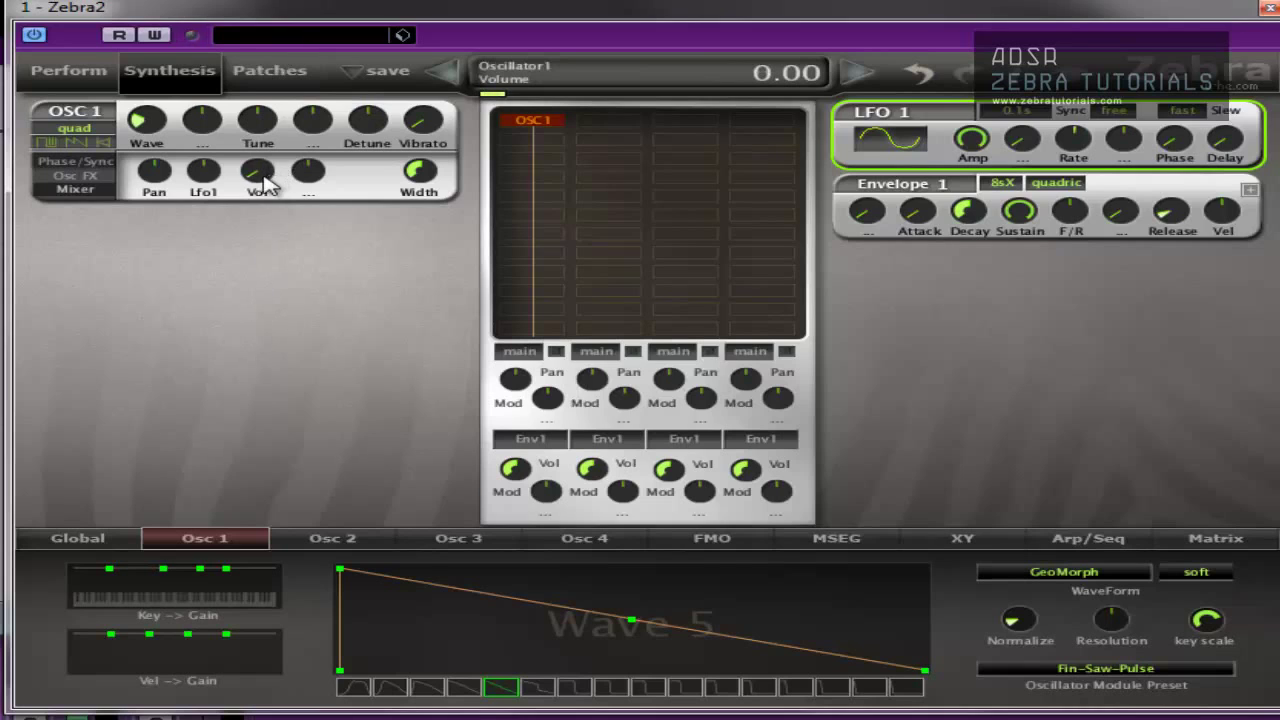
{"action": "mouse_move", "coordinate": [262, 172]}
{"action": "left_mouse_down"}
{"action": "mouse_move", "coordinate": [266, 142]}
{"action": "mouse_move", "coordinate": [260, 174]}
{"action": "left_mouse_up"}
{"action": "double_click", "coordinate": [260, 174]}
{"action": "left_click", "coordinate": [309, 192]}
{"action": "left_click", "coordinate": [398, 676]}
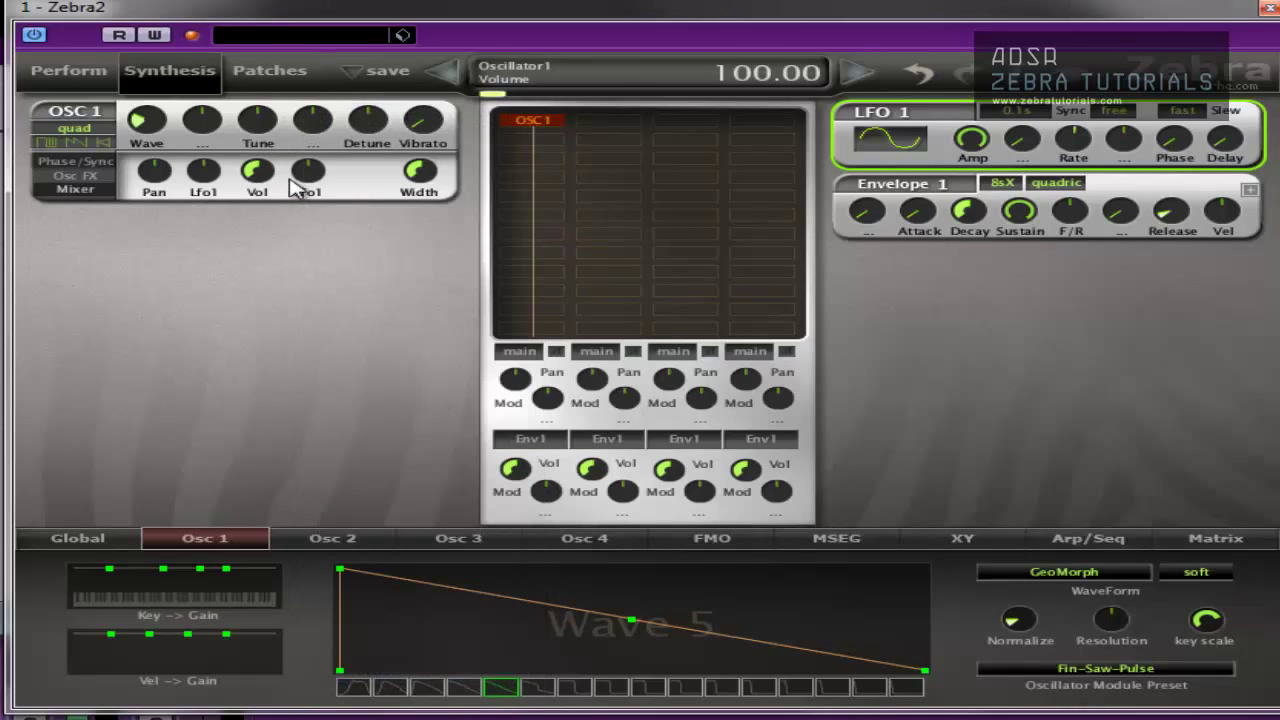
{"action": "left_click_drag", "start_coordinate": [308, 176], "coordinate": [425, 180]}
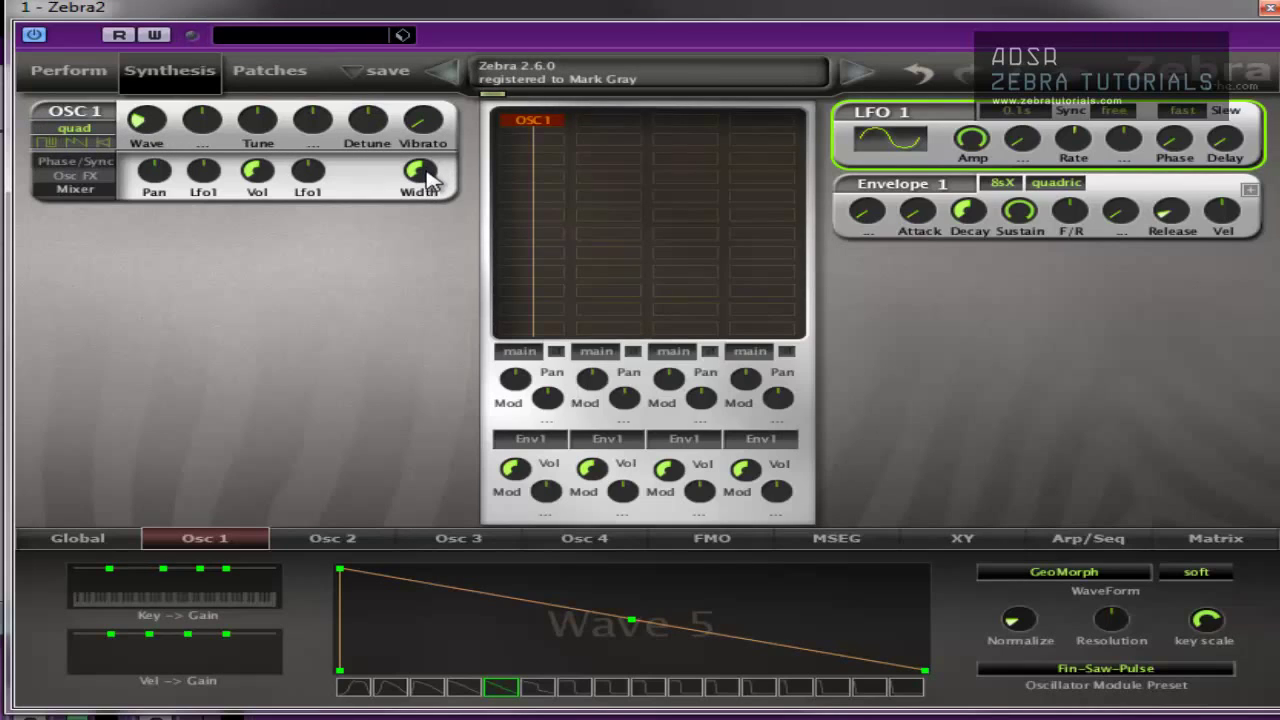
Step: Set Osc 1's first and third oscillator effect slots to none
{"action": "left_click", "coordinate": [98, 172]}
{"action": "left_click", "coordinate": [182, 203]}
{"action": "left_click", "coordinate": [205, 212]}
{"action": "left_click", "coordinate": [339, 190]}
{"action": "left_click", "coordinate": [366, 215]}
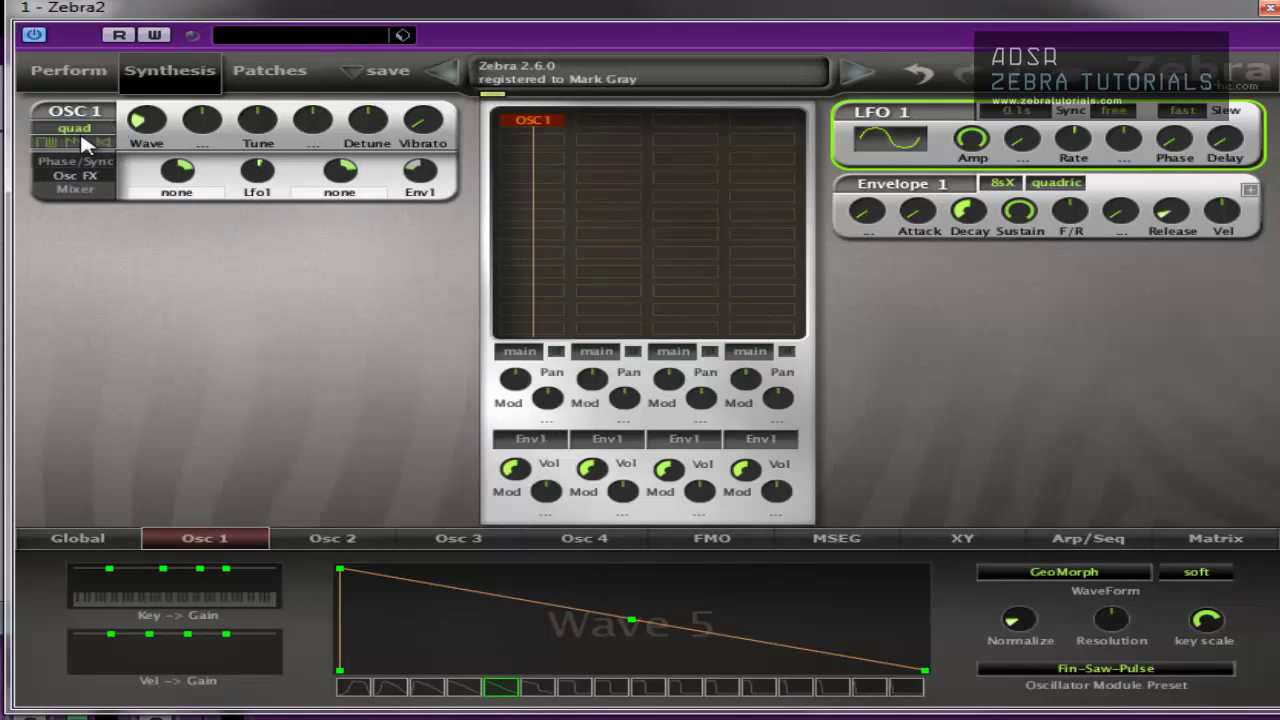
Step: In the Mixer settings, sweep the stereo width down to 70 and back to 100
{"action": "left_click", "coordinate": [78, 190]}
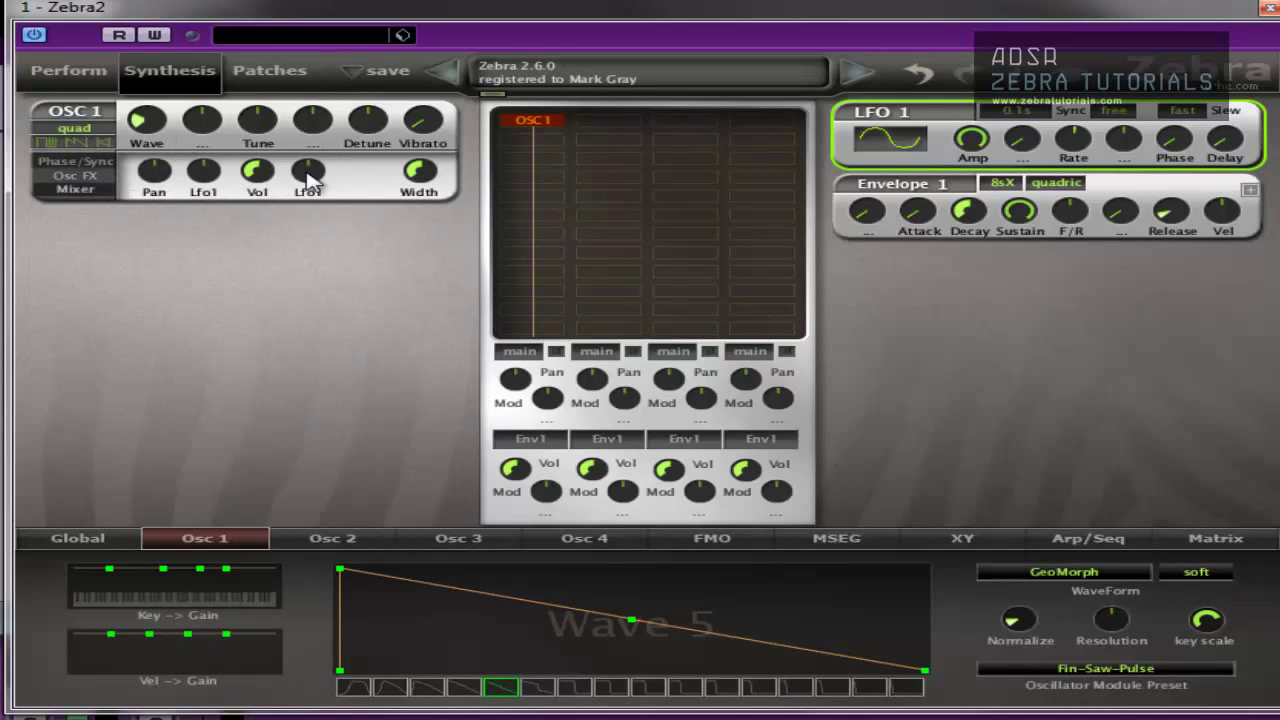
{"action": "left_click_drag", "start_coordinate": [435, 187], "coordinate": [447, 80]}
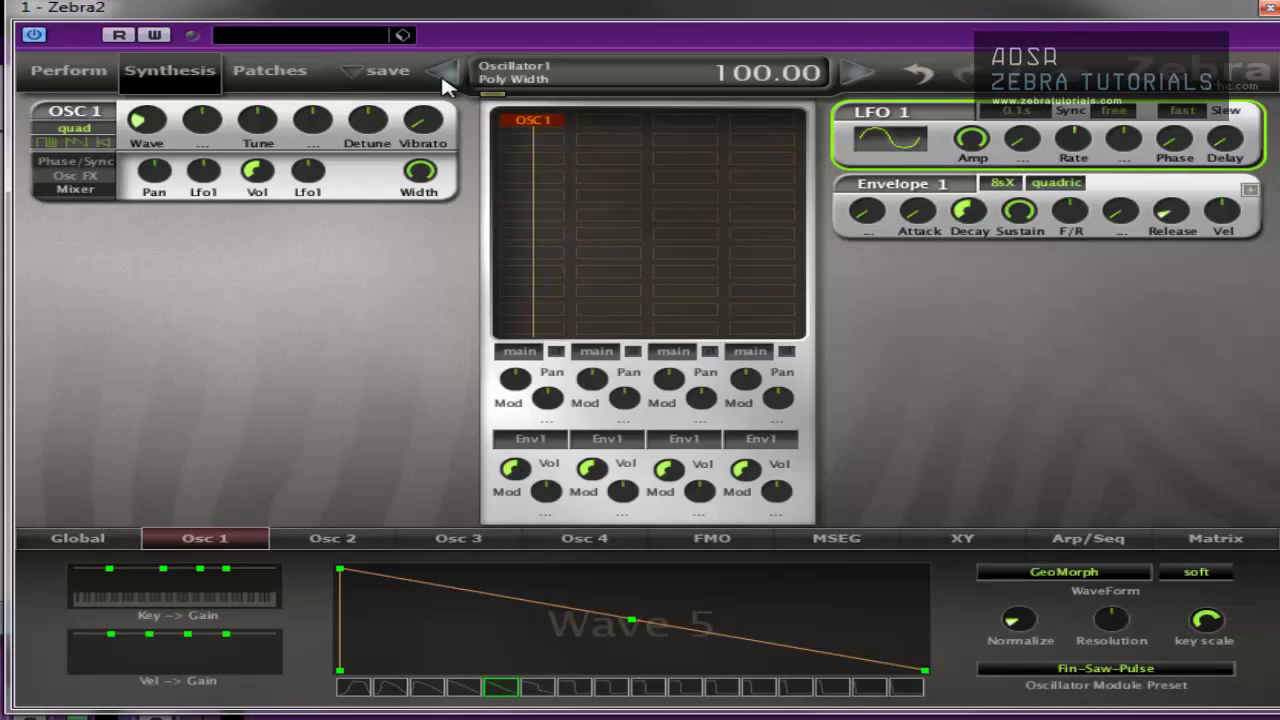
{"action": "left_click_drag", "start_coordinate": [425, 186], "coordinate": [447, 463]}
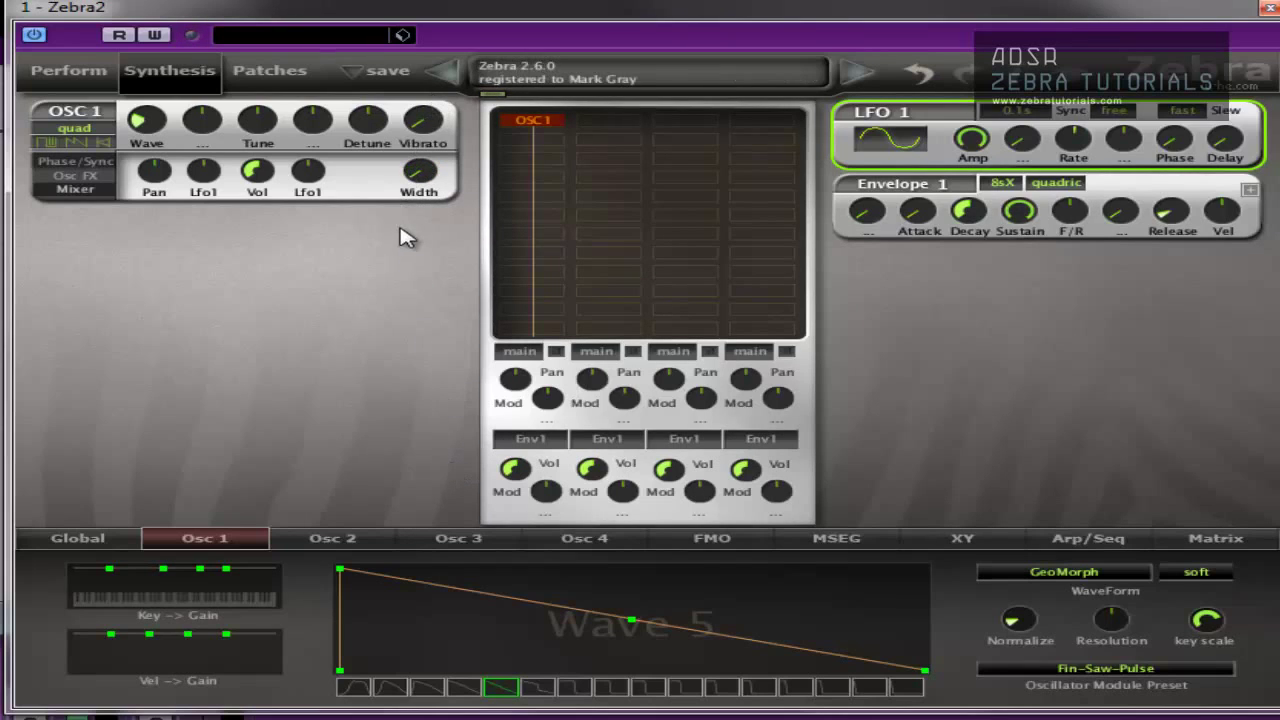
{"action": "left_click_drag", "start_coordinate": [423, 190], "coordinate": [423, 55]}
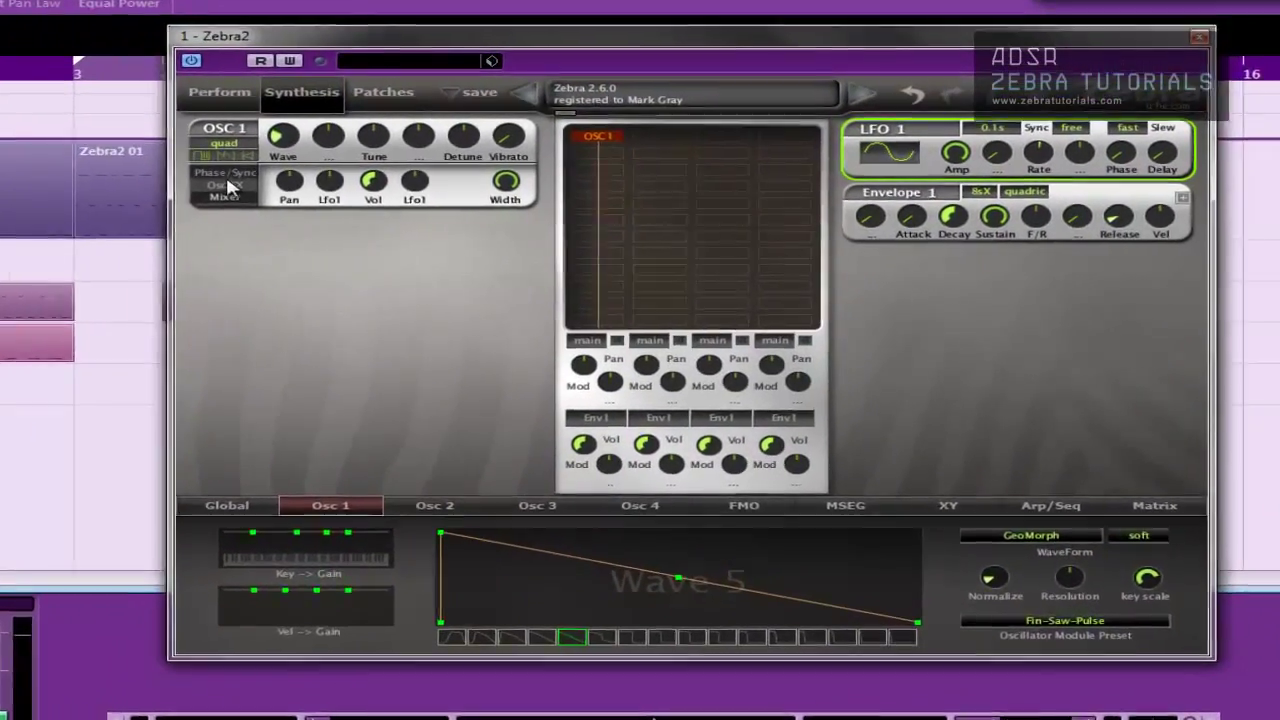
Step: Show Osc 1's Phase/Sync settings, move the window left, and switch from quad to single mode
{"action": "left_click", "coordinate": [367, 184]}
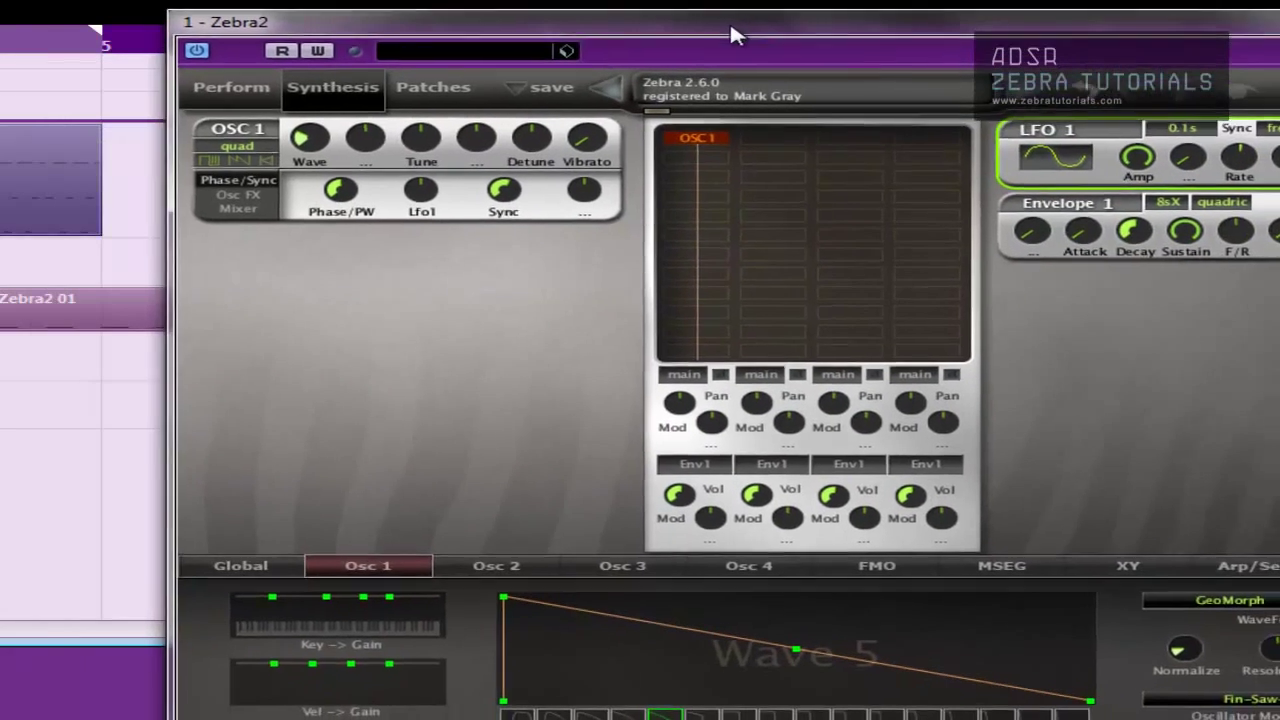
{"action": "left_click_drag", "start_coordinate": [731, 27], "coordinate": [532, 44]}
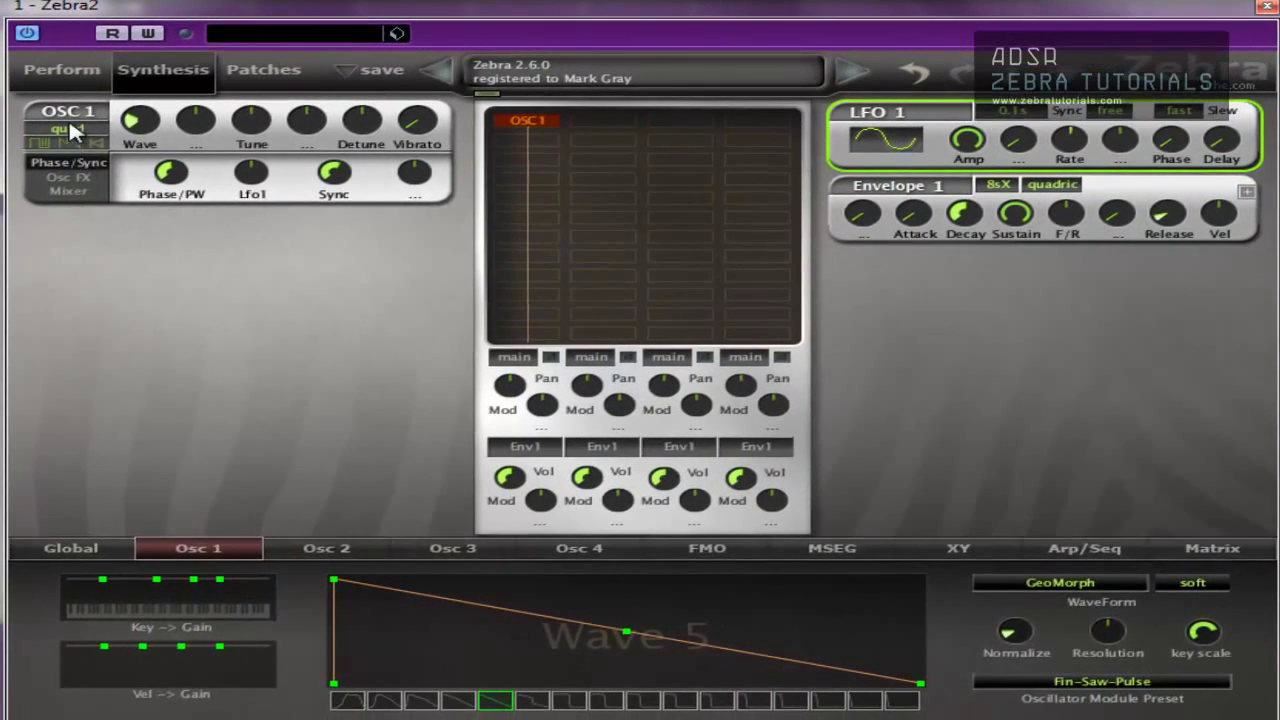
{"action": "left_click", "coordinate": [72, 130]}
{"action": "left_click", "coordinate": [103, 137]}
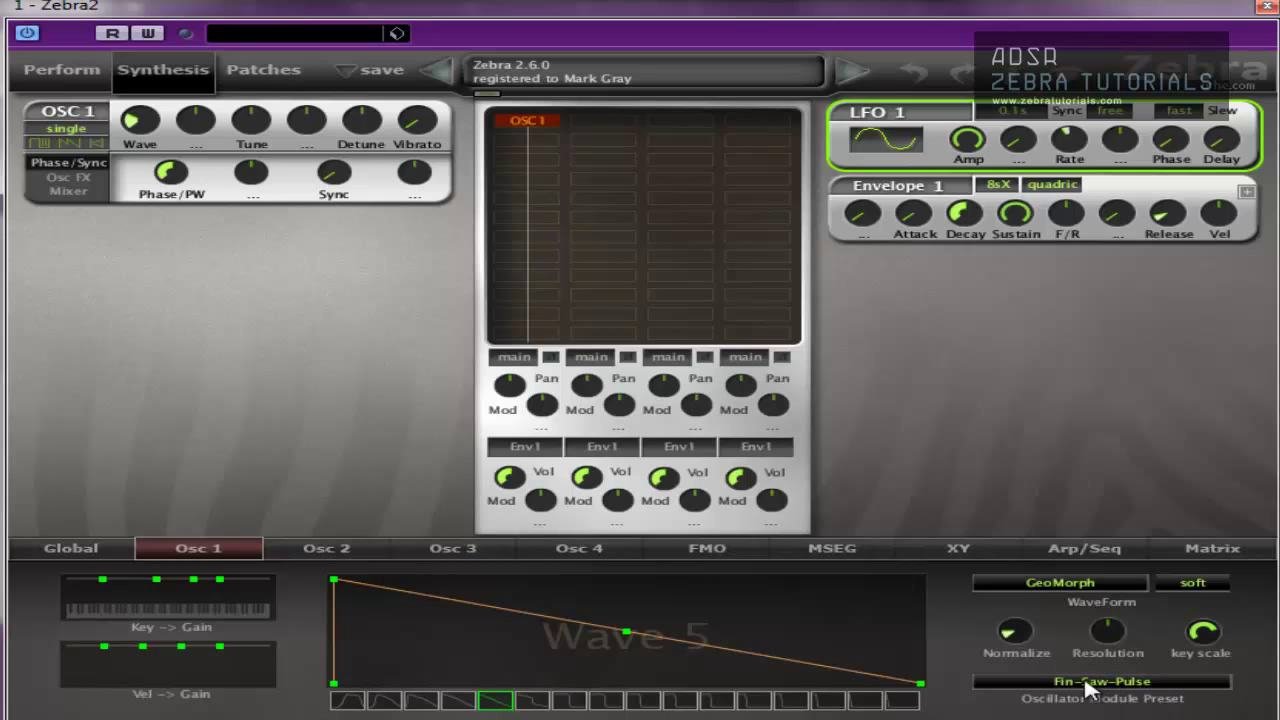
Step: Audition Factory OSCs presets: Bells Flipper, Cymple Sample, Filter Insects, Quad Squad, Saw Bright, Saw Silk, Saw Soft
{"action": "left_click", "coordinate": [1137, 682]}
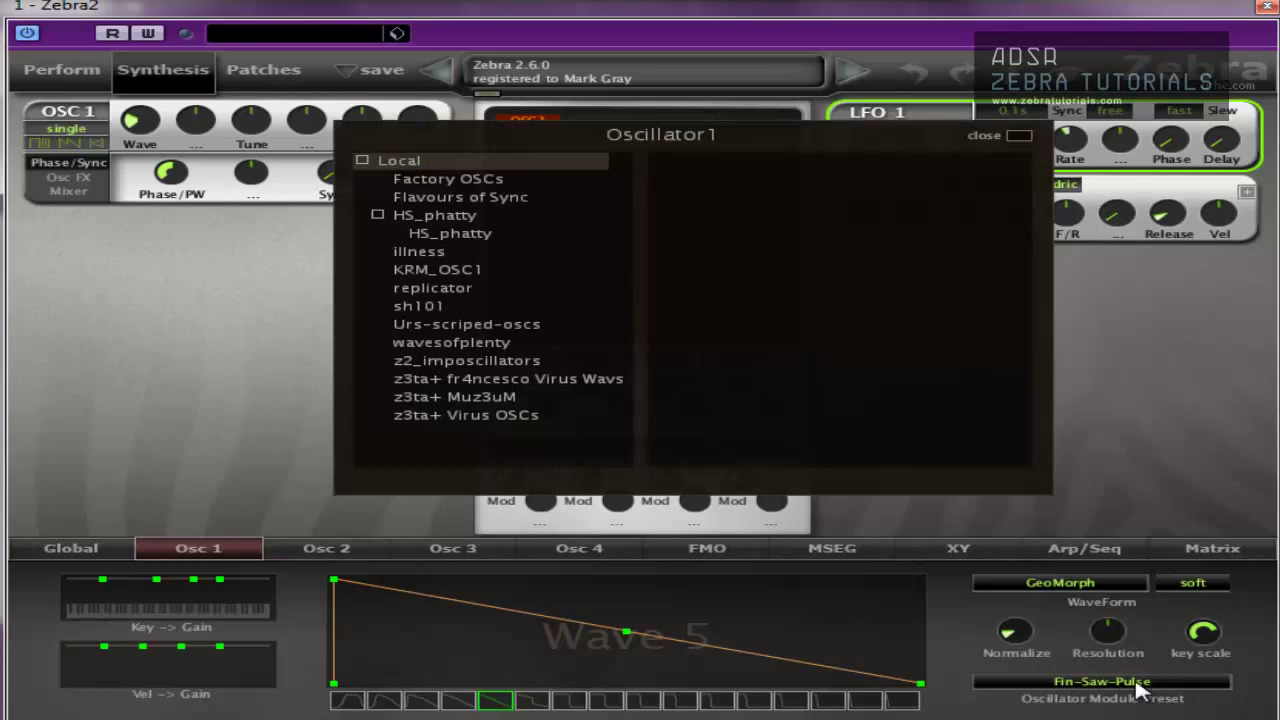
{"action": "left_click", "coordinate": [452, 183]}
{"action": "left_click", "coordinate": [760, 165]}
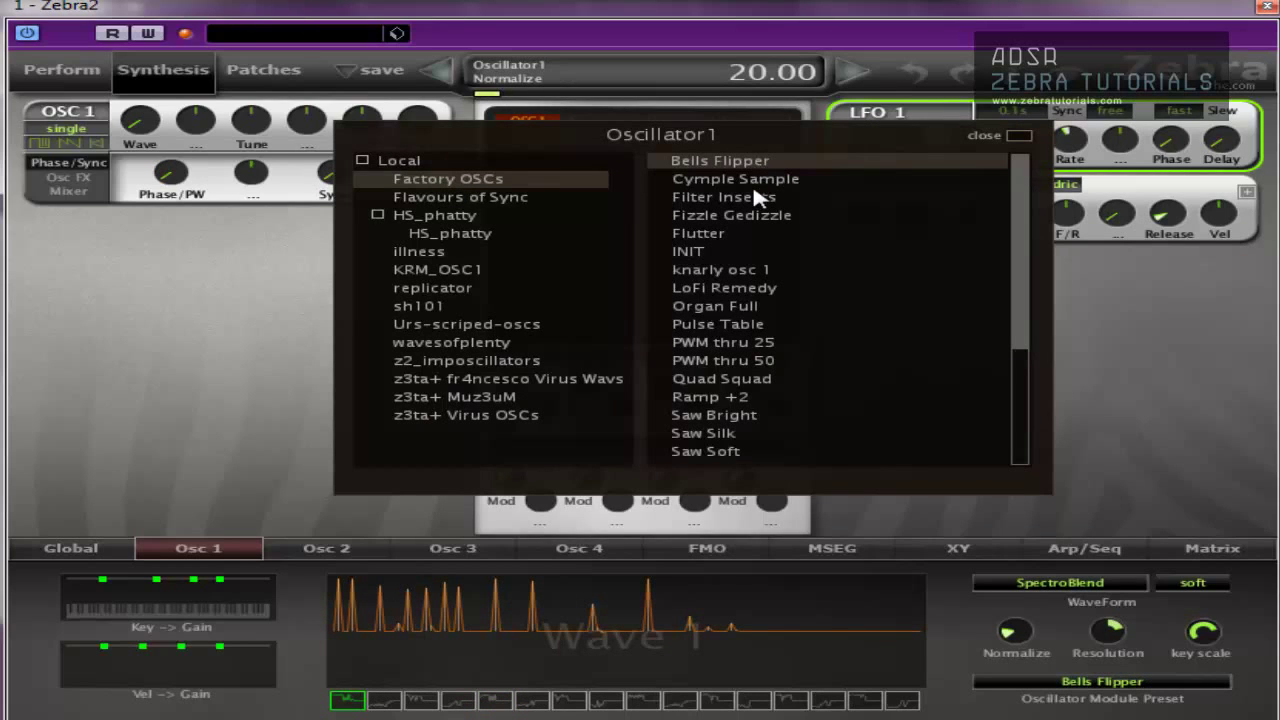
{"action": "left_click", "coordinate": [752, 182]}
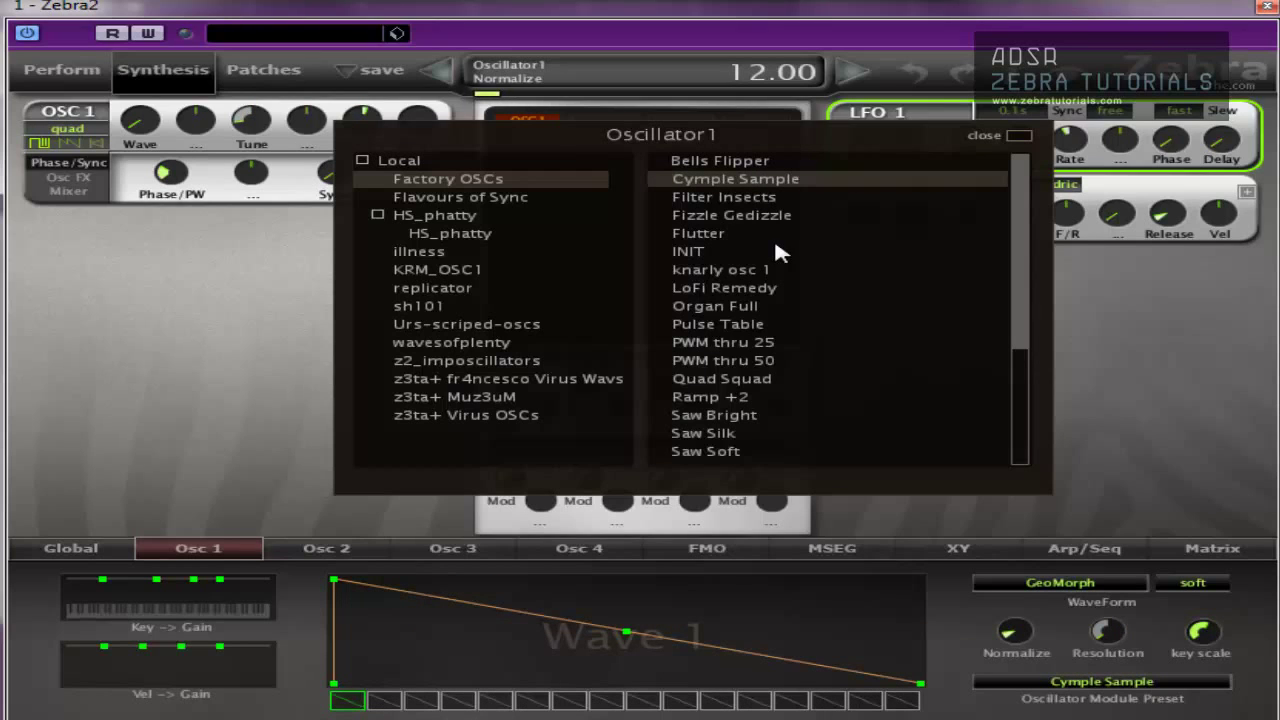
{"action": "left_click", "coordinate": [751, 196]}
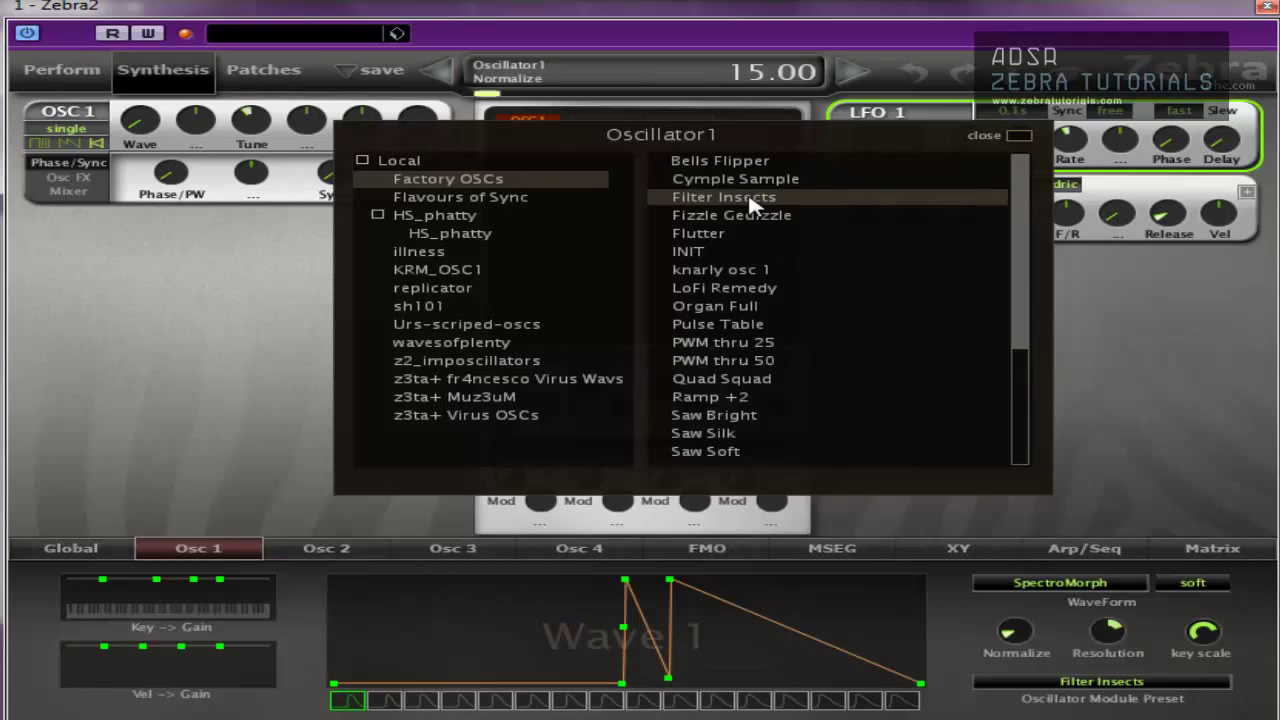
{"action": "left_click", "coordinate": [742, 380]}
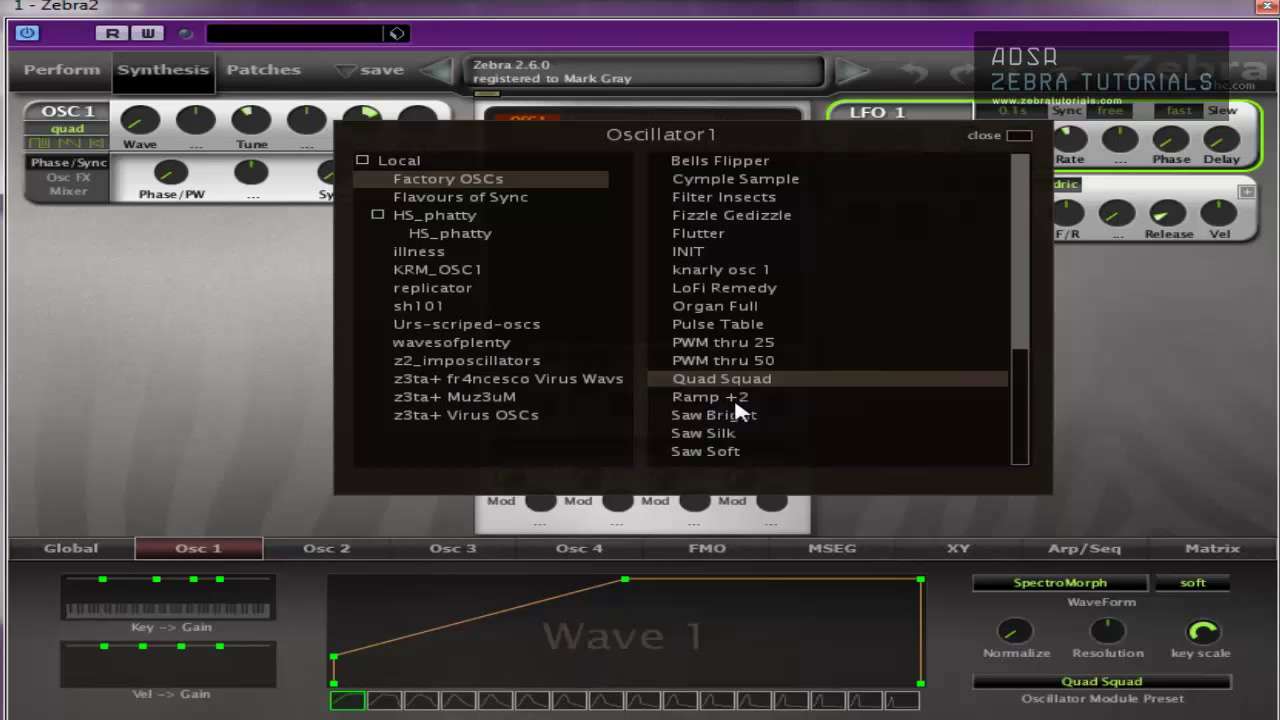
{"action": "left_click", "coordinate": [738, 420]}
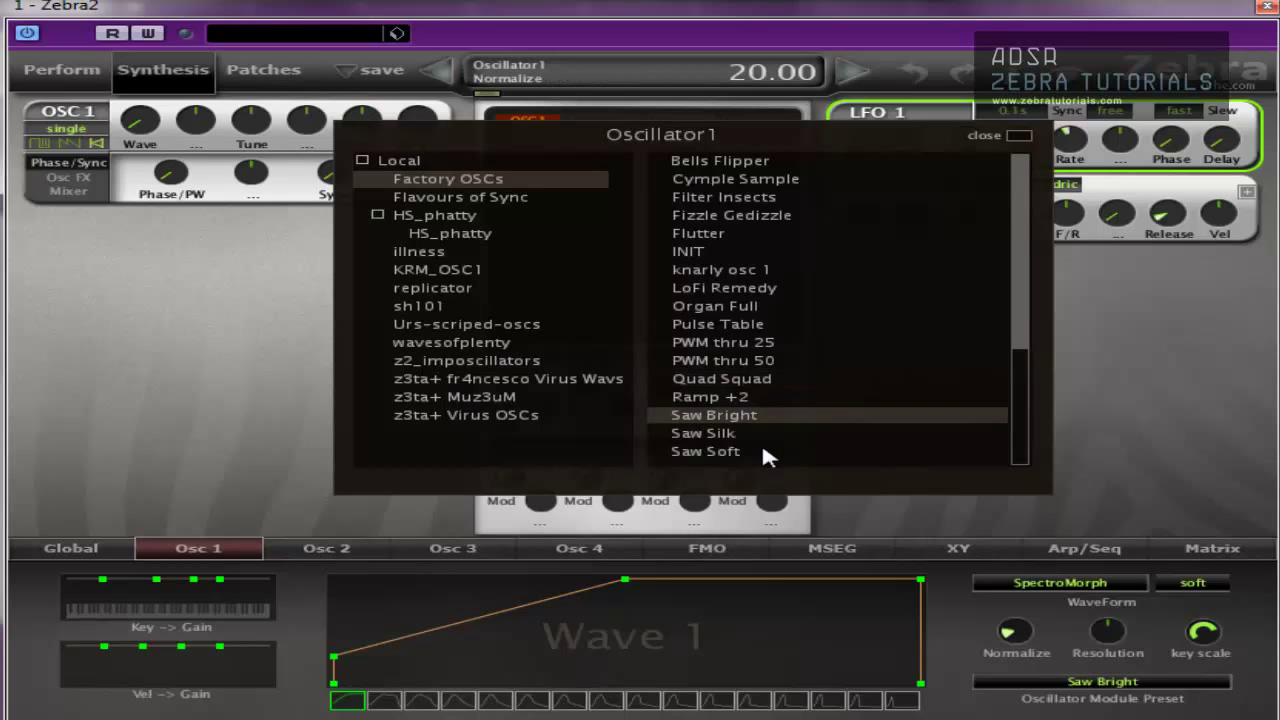
{"action": "left_click", "coordinate": [735, 436]}
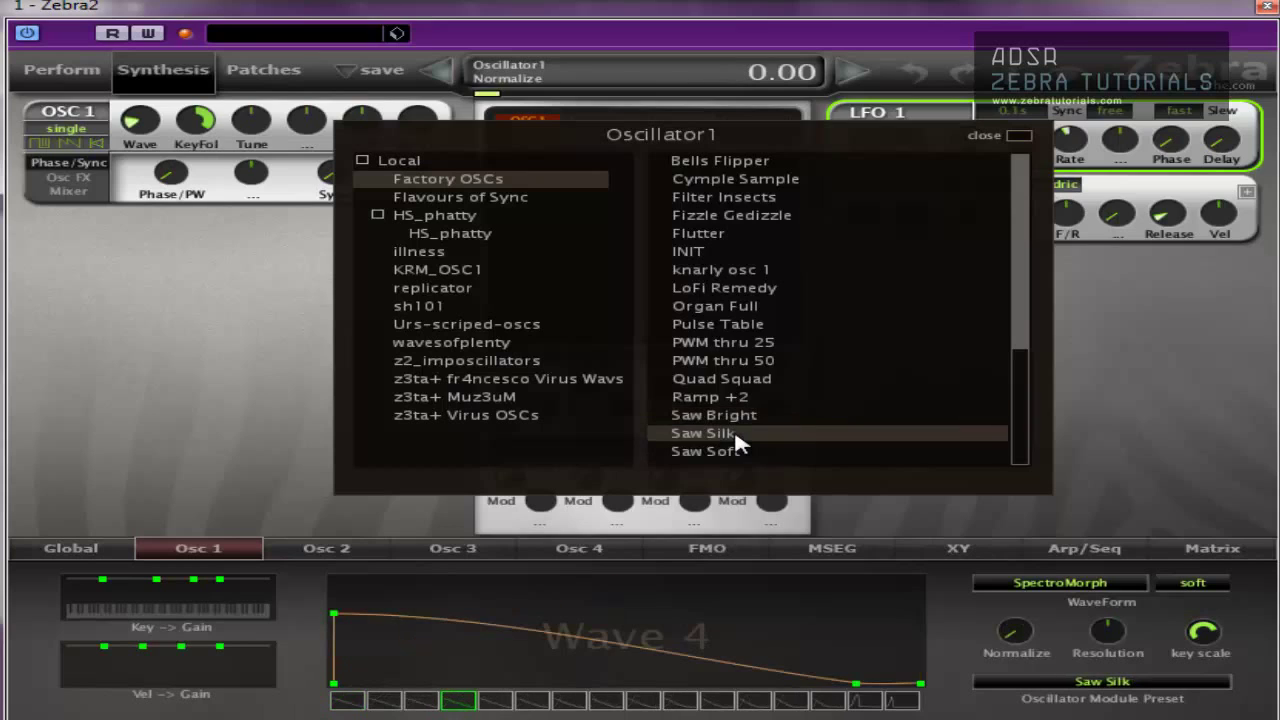
{"action": "left_click", "coordinate": [735, 449]}
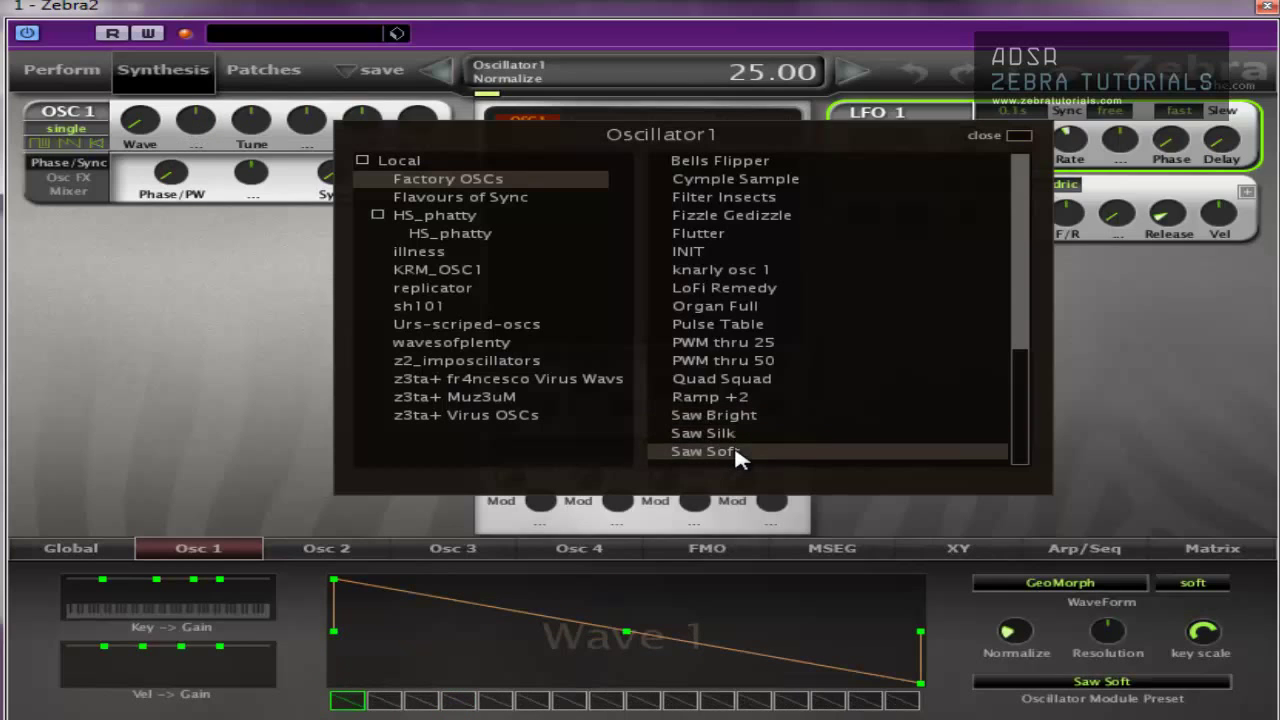
Step: Try Sqr2 to Oct and Toy Piano, then settle on Tri to Saw and close the browser
{"action": "scroll", "coordinate": [738, 445], "scroll_direction": "down", "scroll_amount": 3}
{"action": "left_click", "coordinate": [742, 380]}
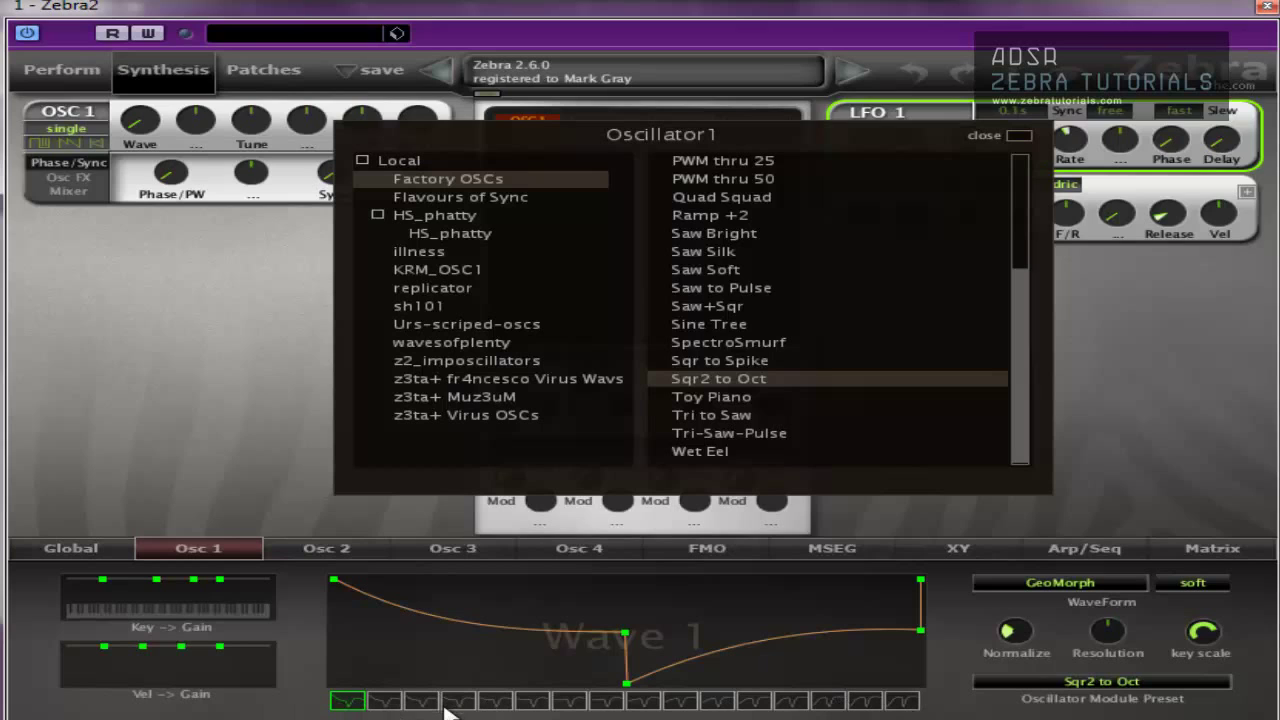
{"action": "left_click", "coordinate": [713, 399]}
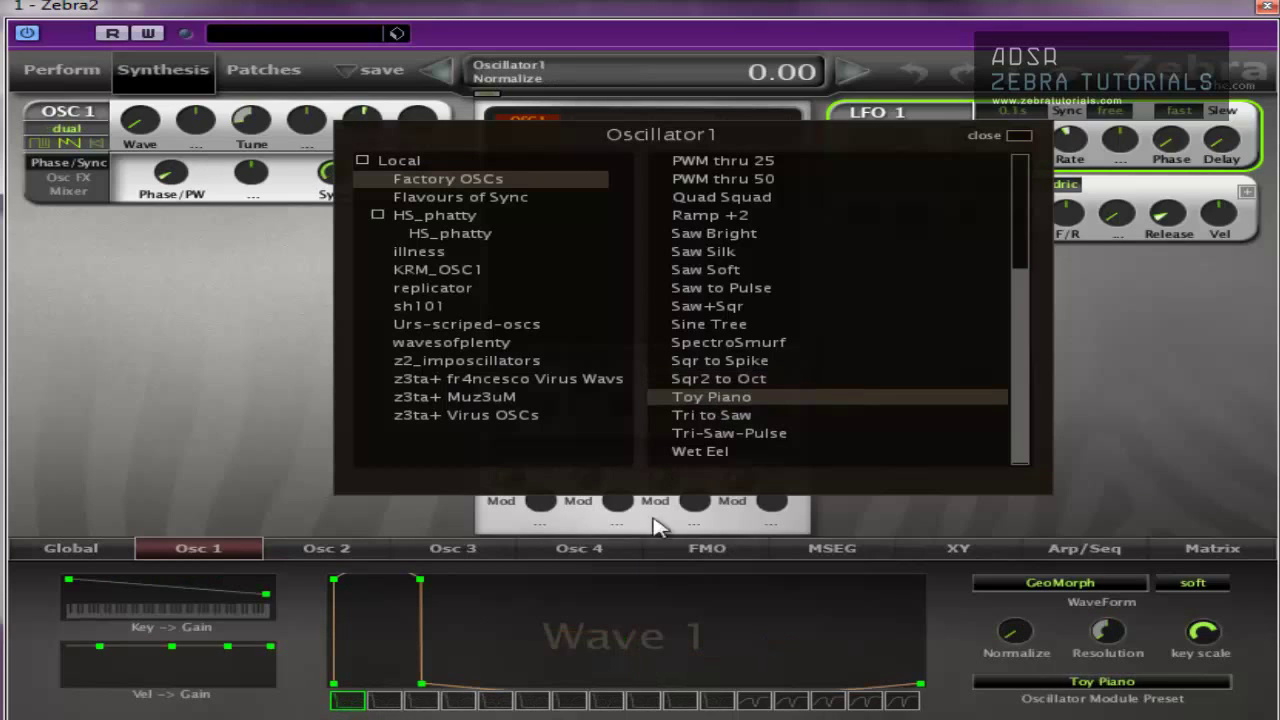
{"action": "left_click", "coordinate": [712, 415]}
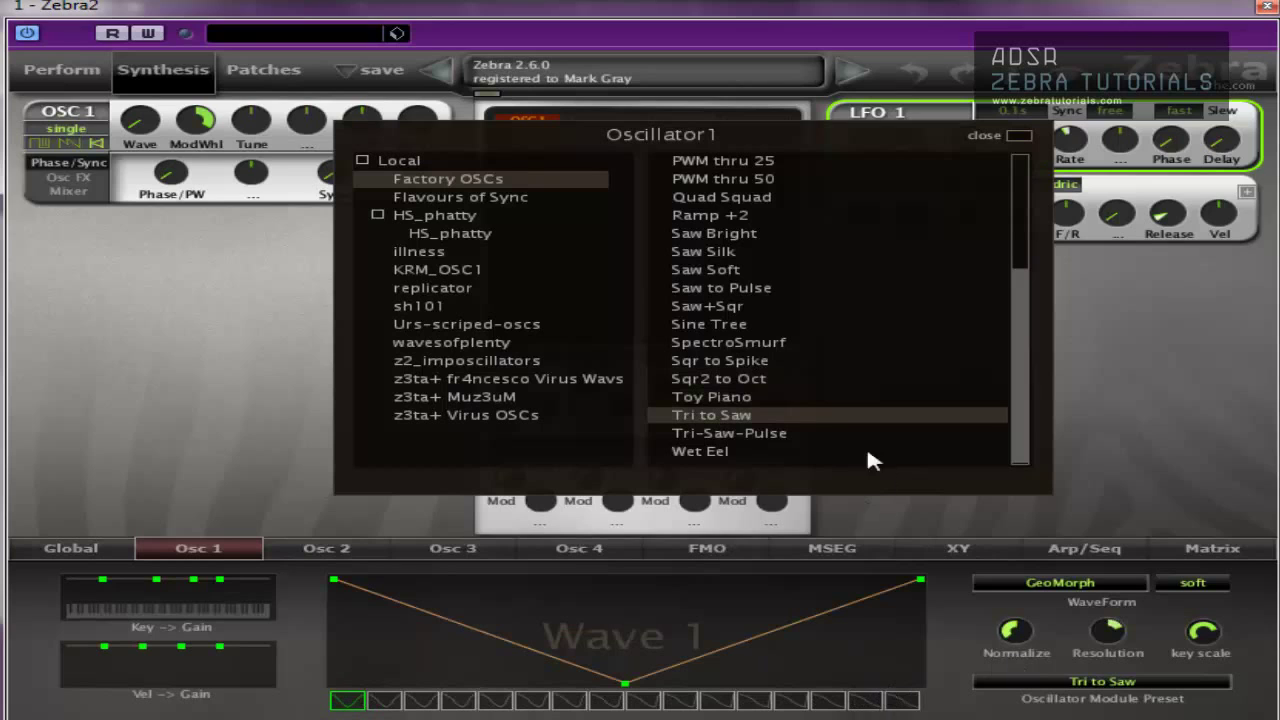
{"action": "left_click", "coordinate": [1005, 126]}
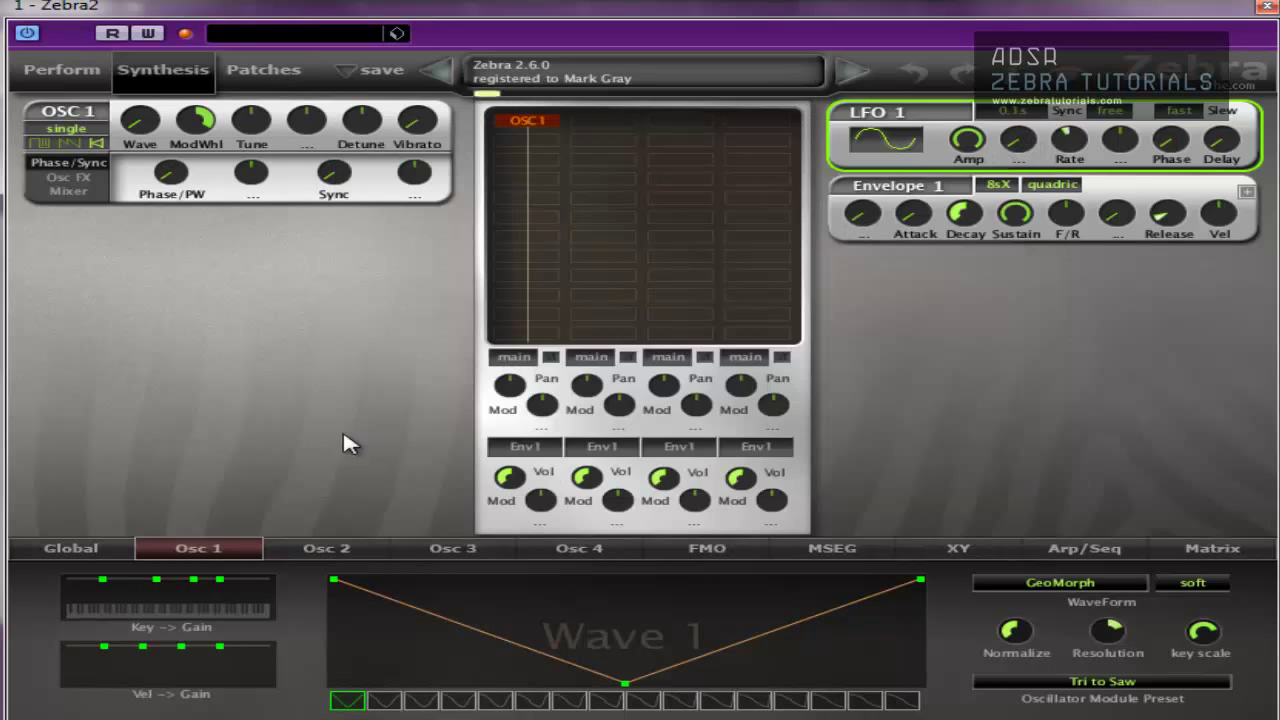
Step: Sweep the wave position from 1 to 16, then audition the sh101combo and sh101square1 oscillator presets
{"action": "mouse_move", "coordinate": [333, 705]}
{"action": "left_mouse_down"}
{"action": "mouse_move", "coordinate": [952, 700]}
{"action": "mouse_move", "coordinate": [345, 700]}
{"action": "left_mouse_up"}
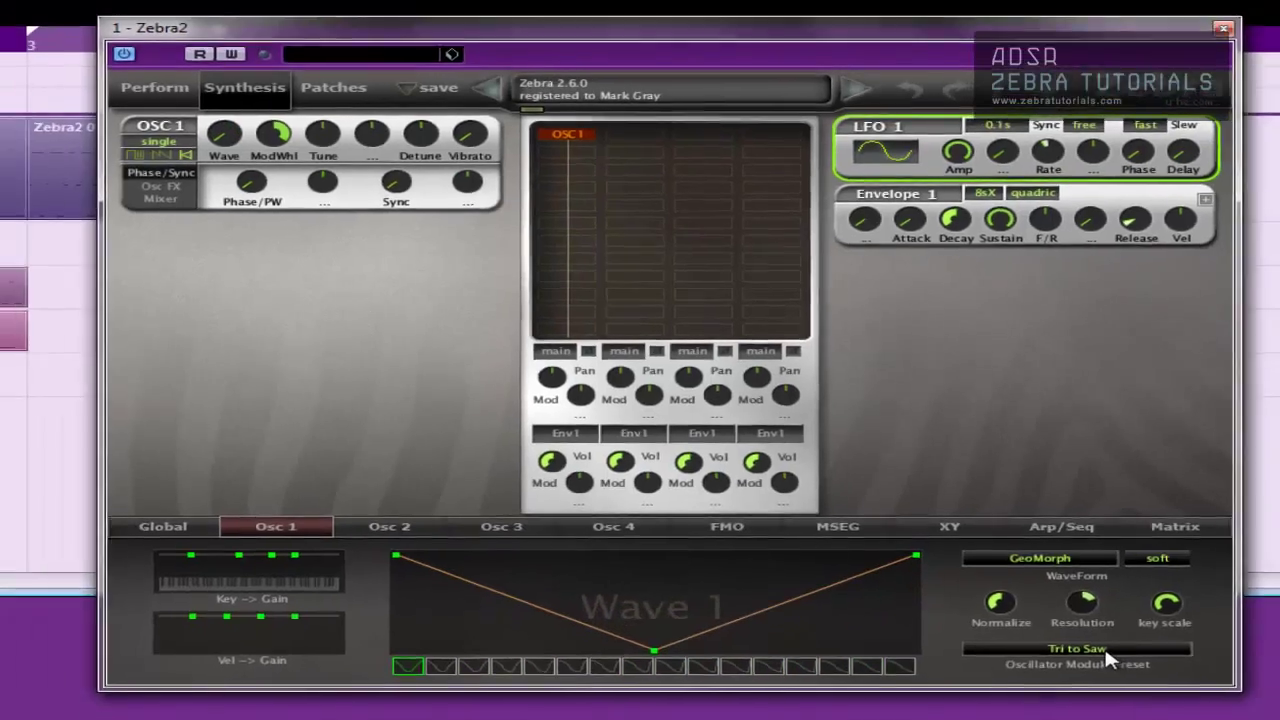
{"action": "left_click", "coordinate": [1142, 681]}
{"action": "left_click", "coordinate": [698, 234]}
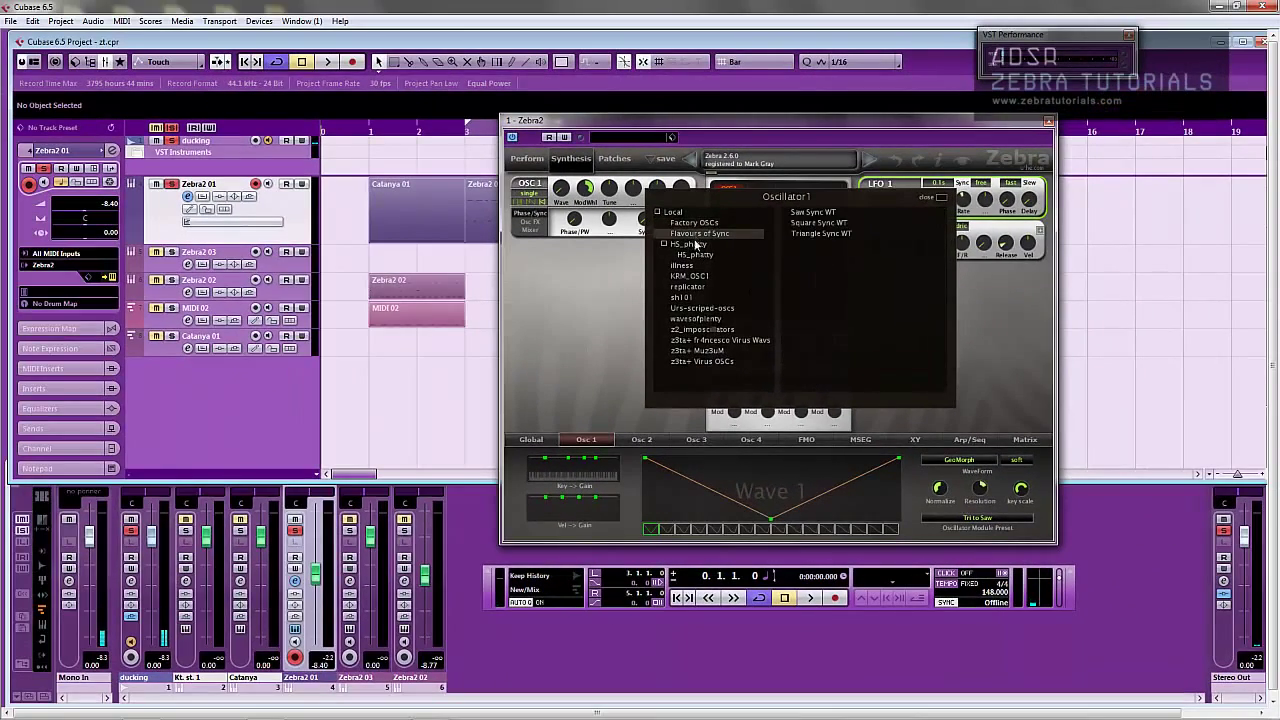
{"action": "left_click", "coordinate": [691, 245]}
{"action": "left_click", "coordinate": [693, 255]}
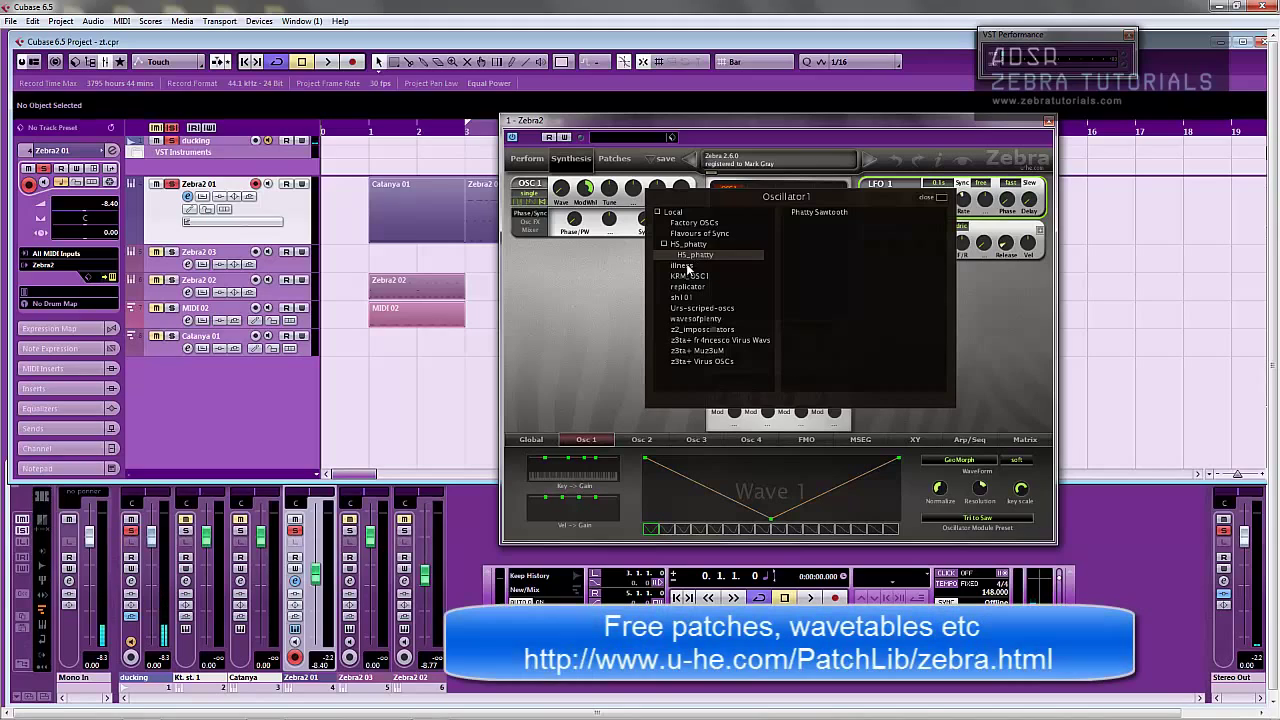
{"action": "left_click", "coordinate": [694, 340]}
{"action": "left_click", "coordinate": [688, 299]}
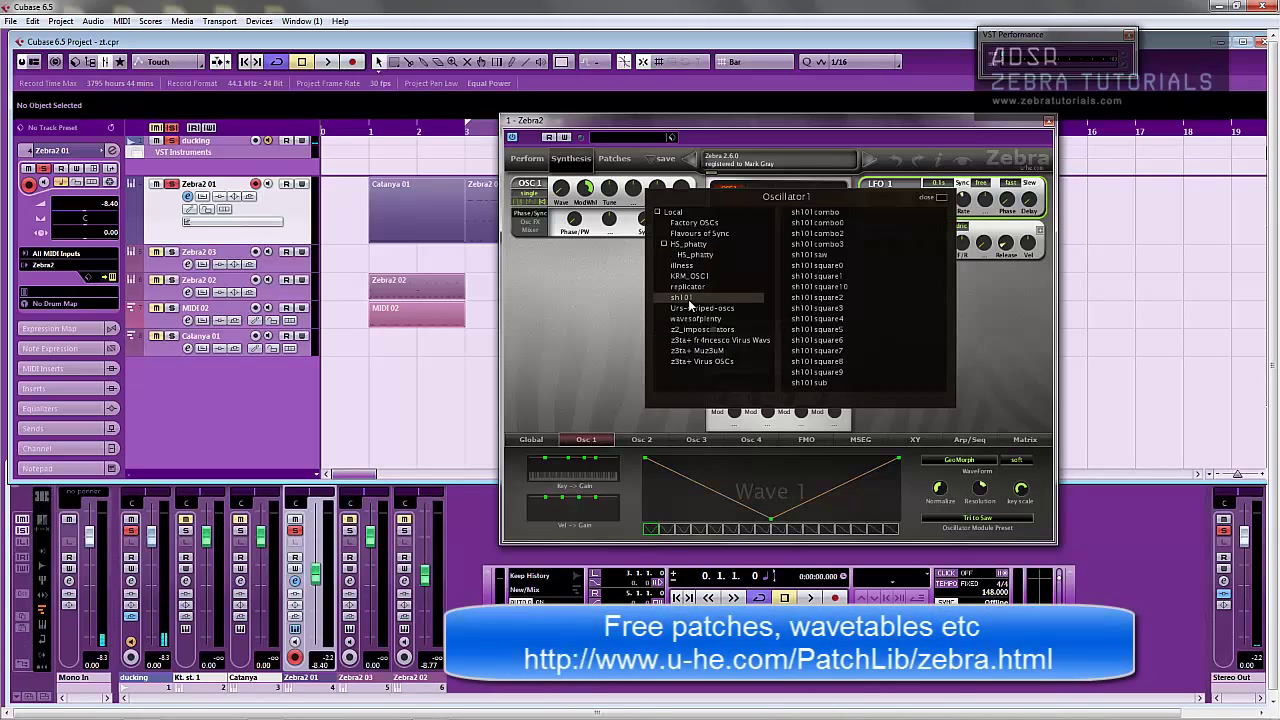
{"action": "left_click", "coordinate": [827, 213]}
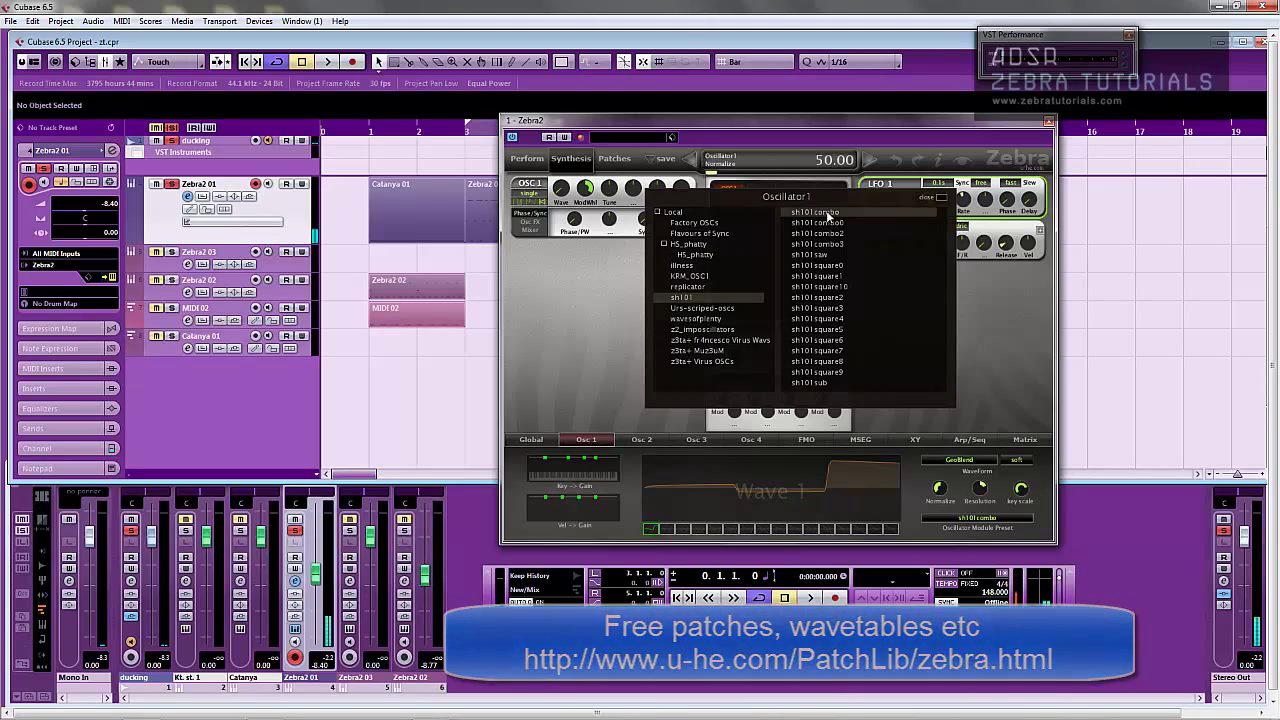
{"action": "left_click", "coordinate": [815, 276]}
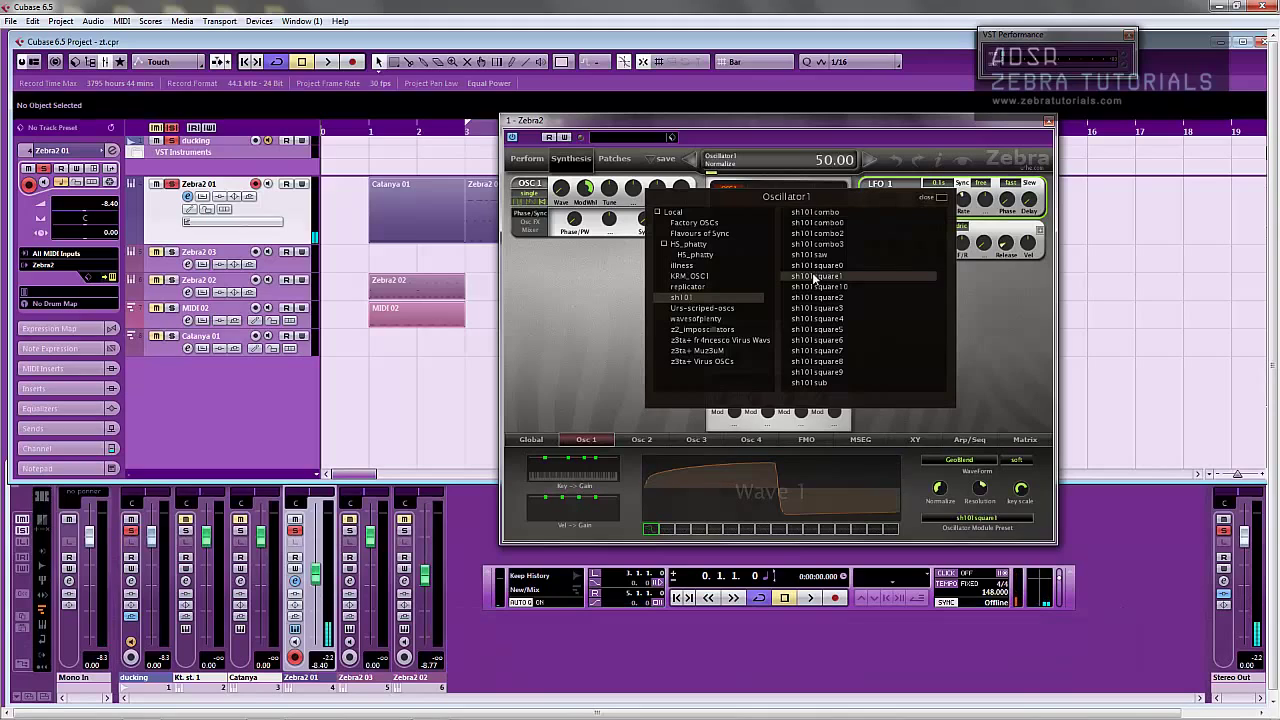
{"action": "left_click", "coordinate": [941, 197]}
Step: Load the initialize patch and return to the Synthesis page
{"action": "left_click", "coordinate": [614, 158]}
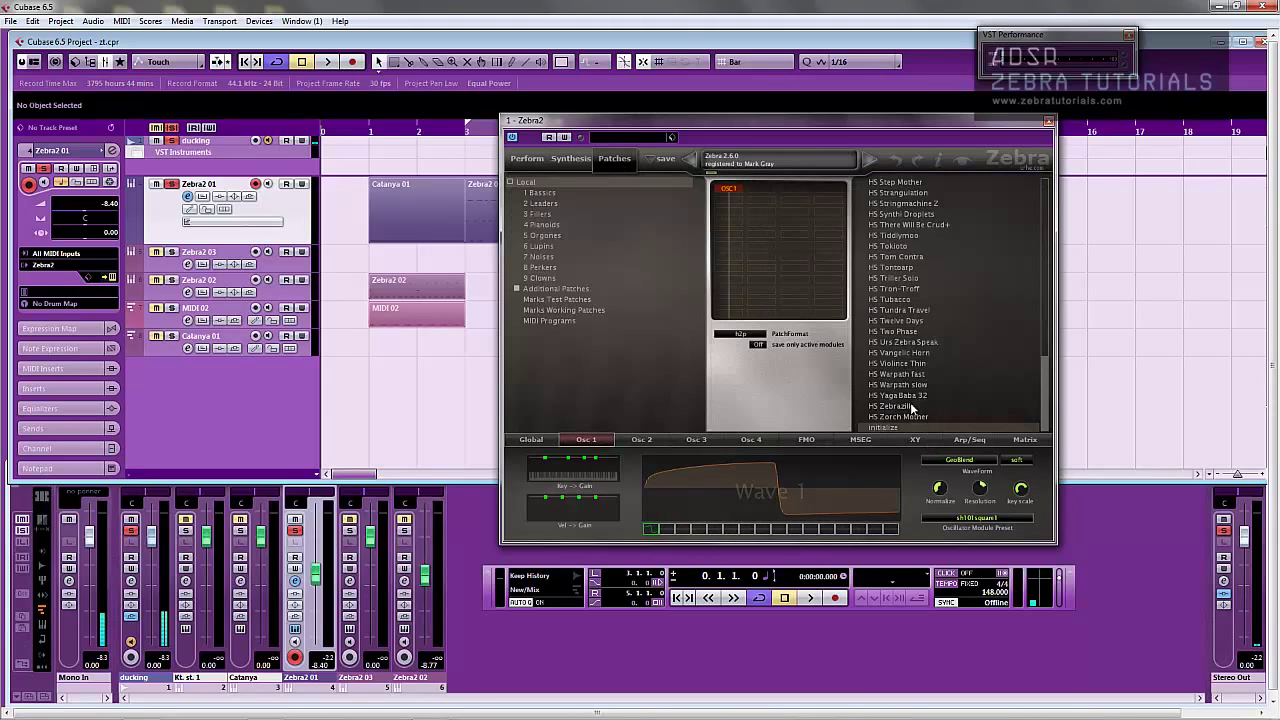
{"action": "left_click", "coordinate": [910, 428]}
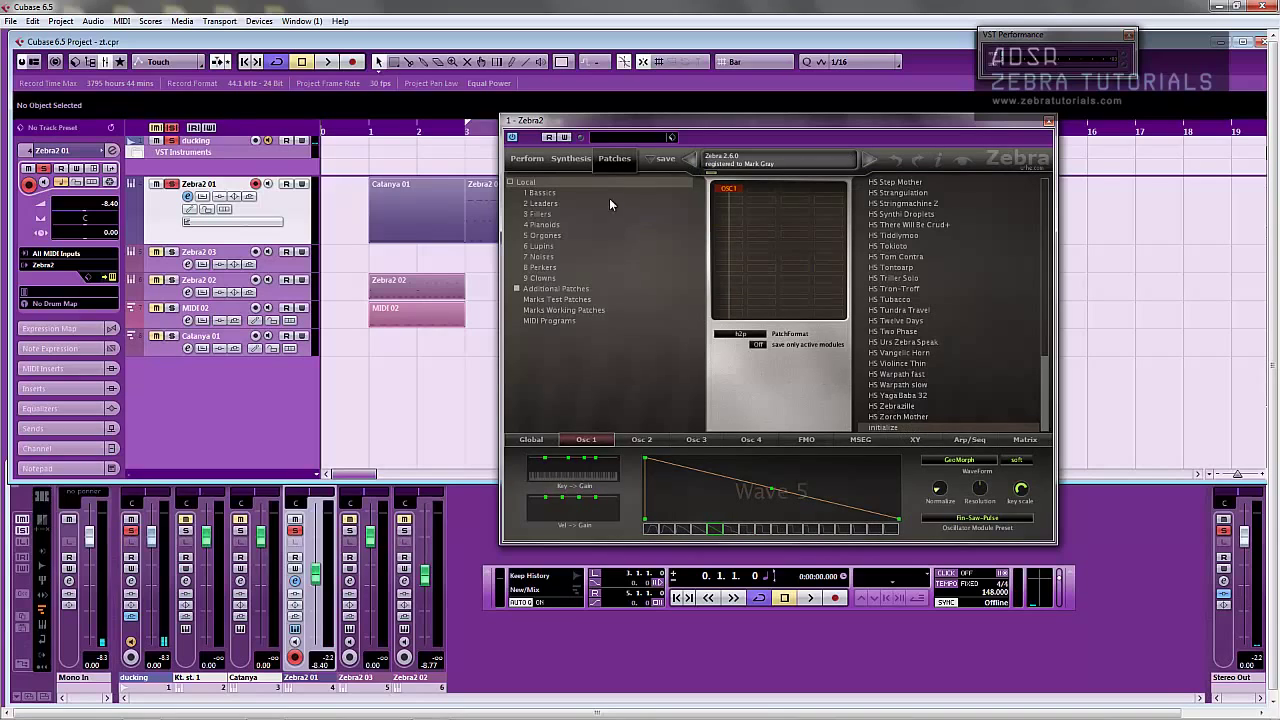
{"action": "left_click", "coordinate": [574, 158]}
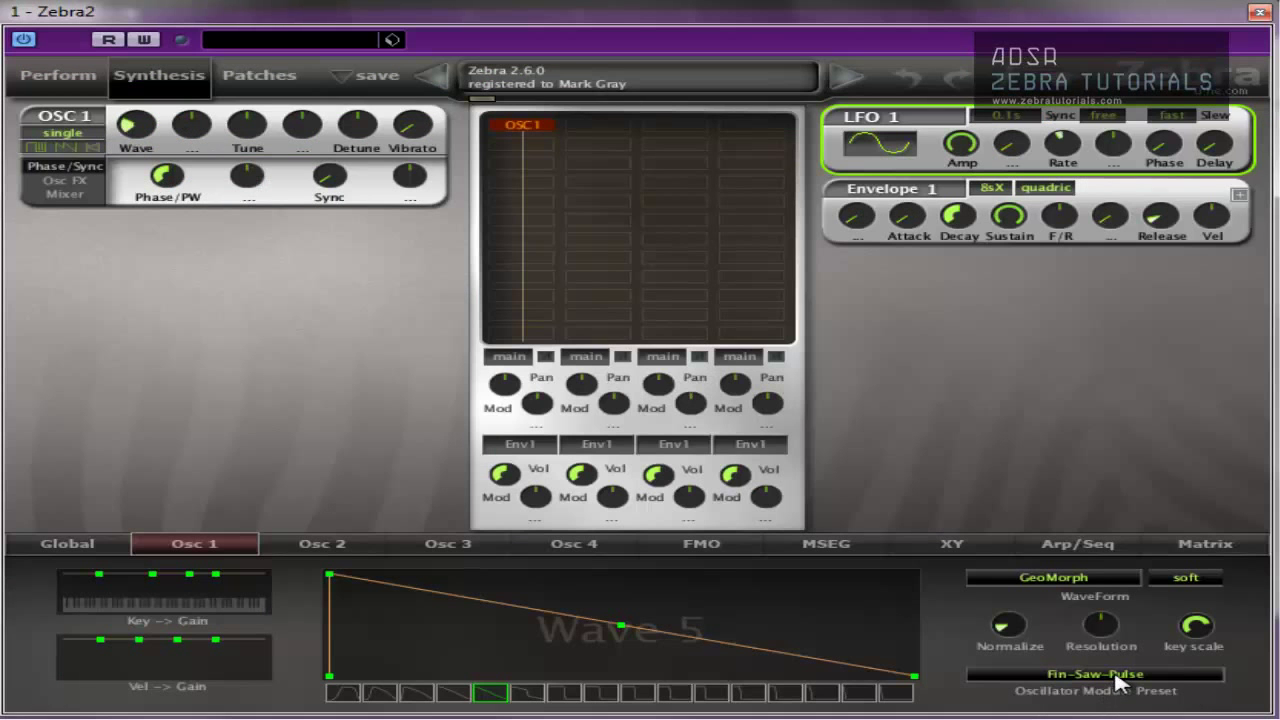
{"action": "left_click", "coordinate": [1117, 678]}
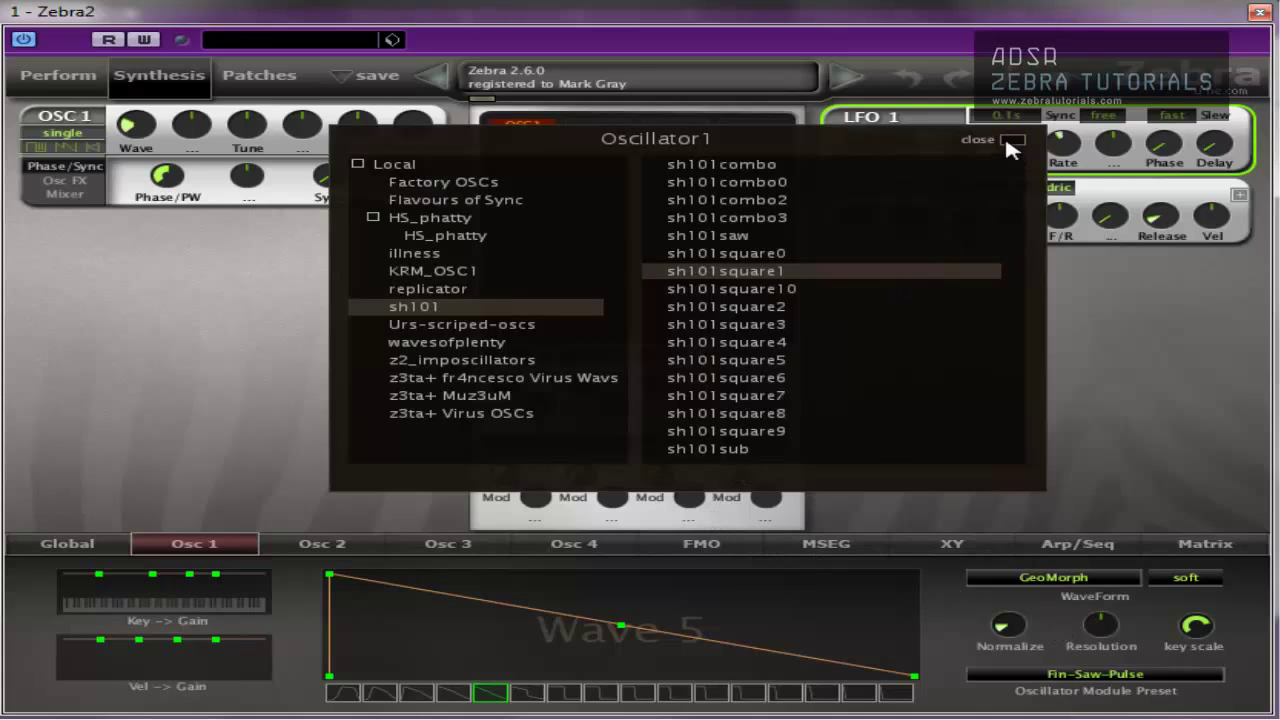
{"action": "left_click", "coordinate": [1010, 141]}
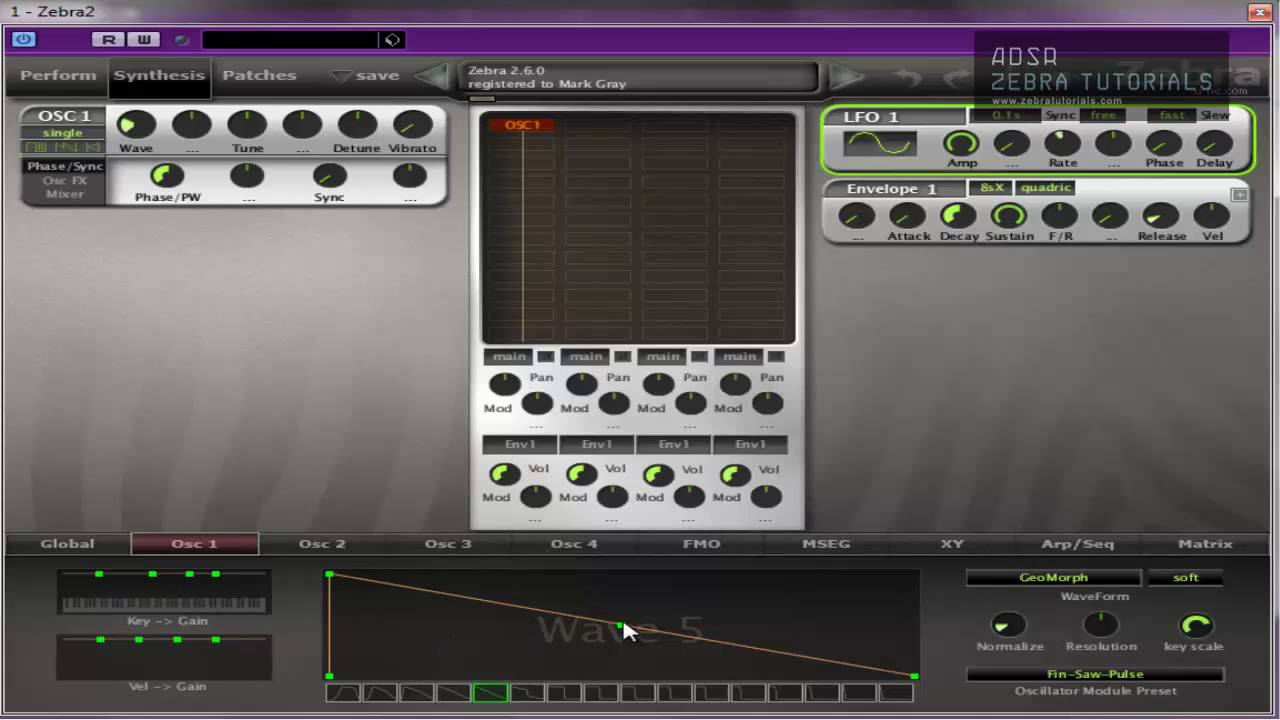
{"action": "left_click_drag", "start_coordinate": [500, 604], "coordinate": [392, 658]}
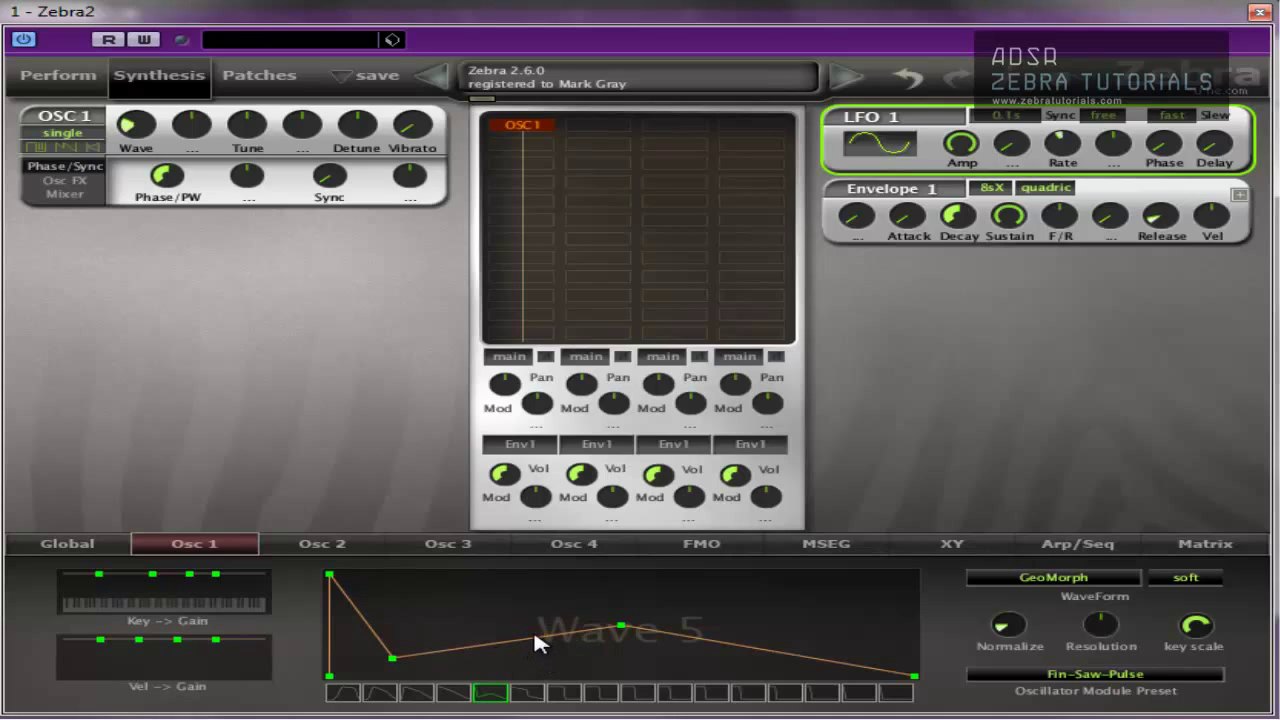
{"action": "right_click", "coordinate": [533, 629]}
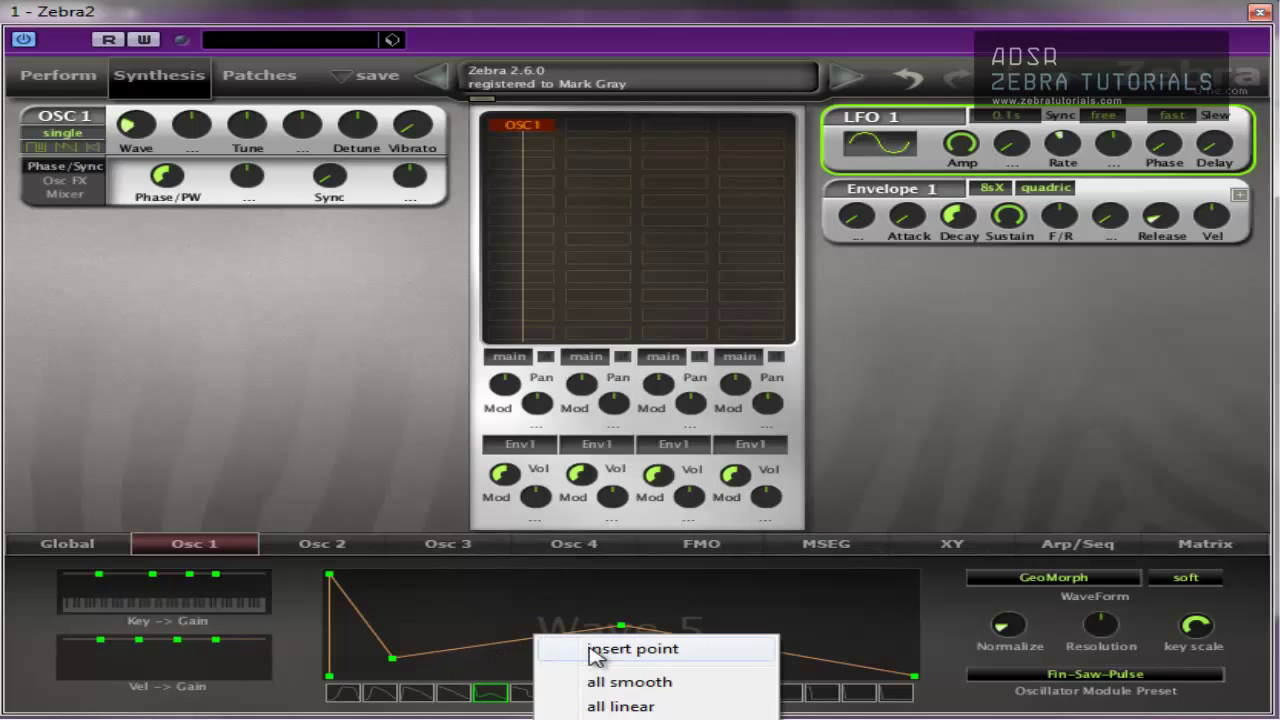
{"action": "left_click", "coordinate": [540, 649]}
{"action": "left_click_drag", "start_coordinate": [535, 633], "coordinate": [486, 604]}
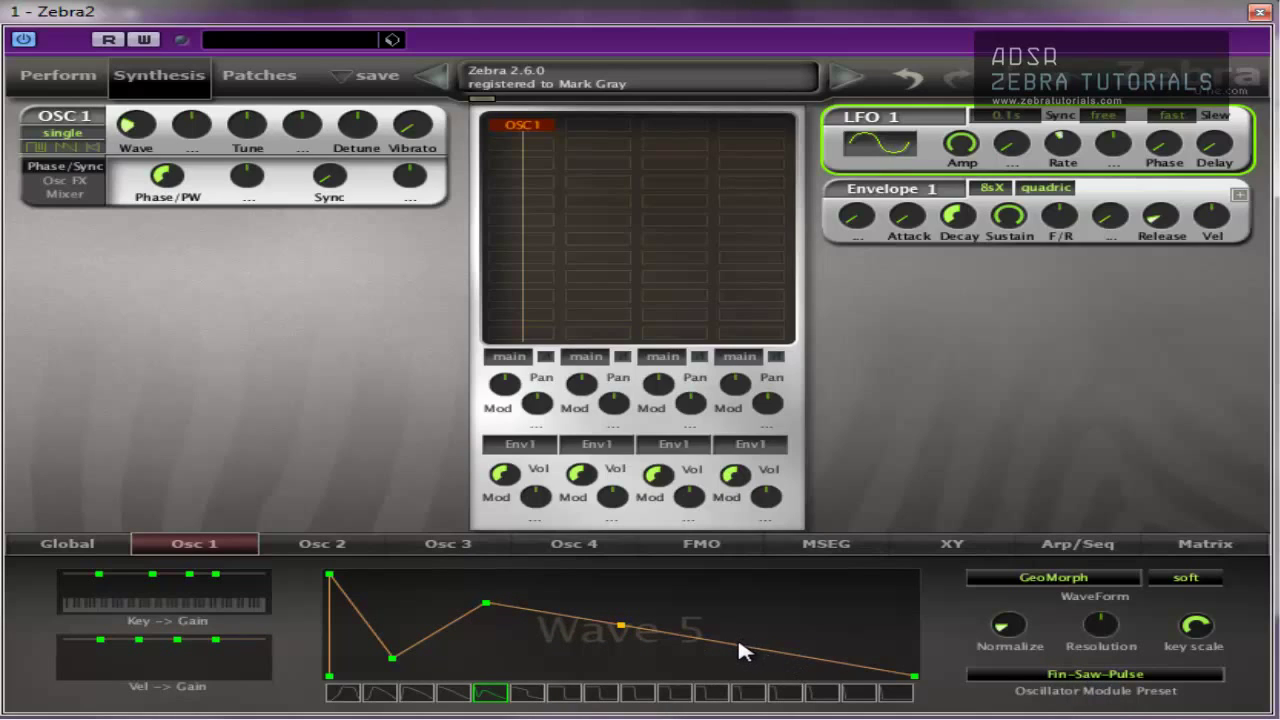
{"action": "left_click", "coordinate": [1083, 676]}
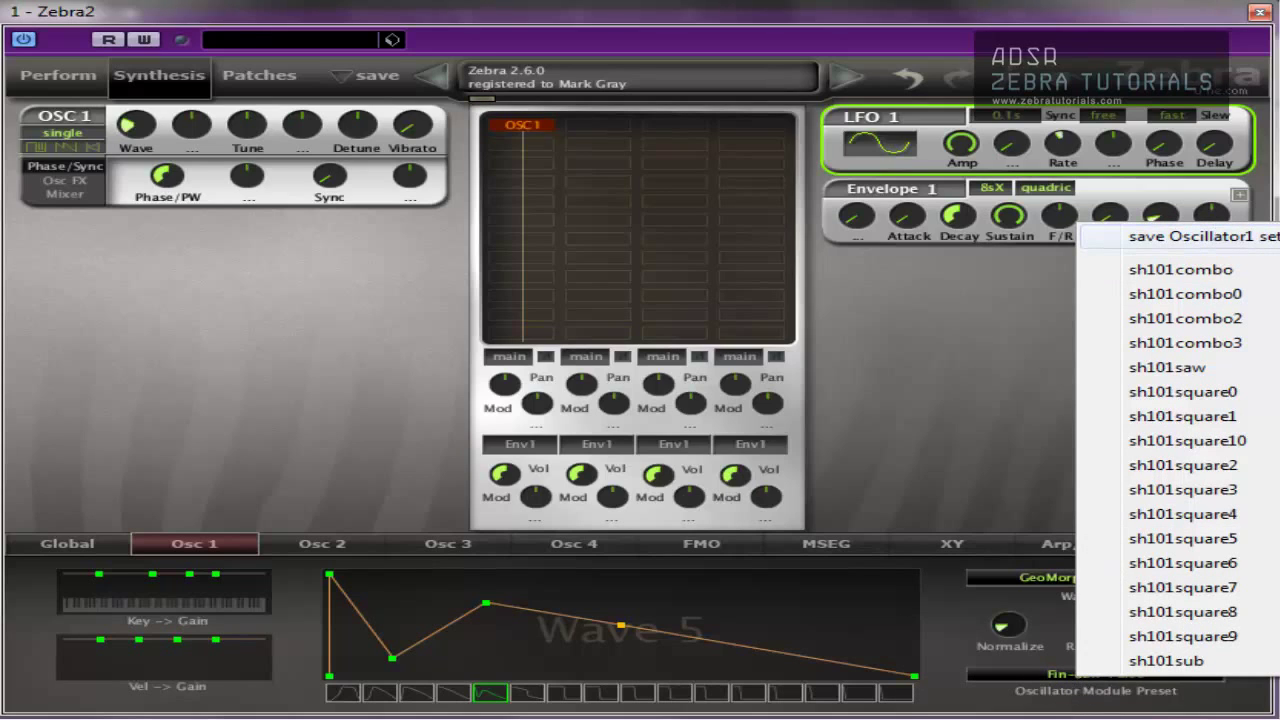
Step: Restore the straight Wave 5 shape, then make Key->Gain silent below C2 and full above it
{"action": "left_click", "coordinate": [963, 313]}
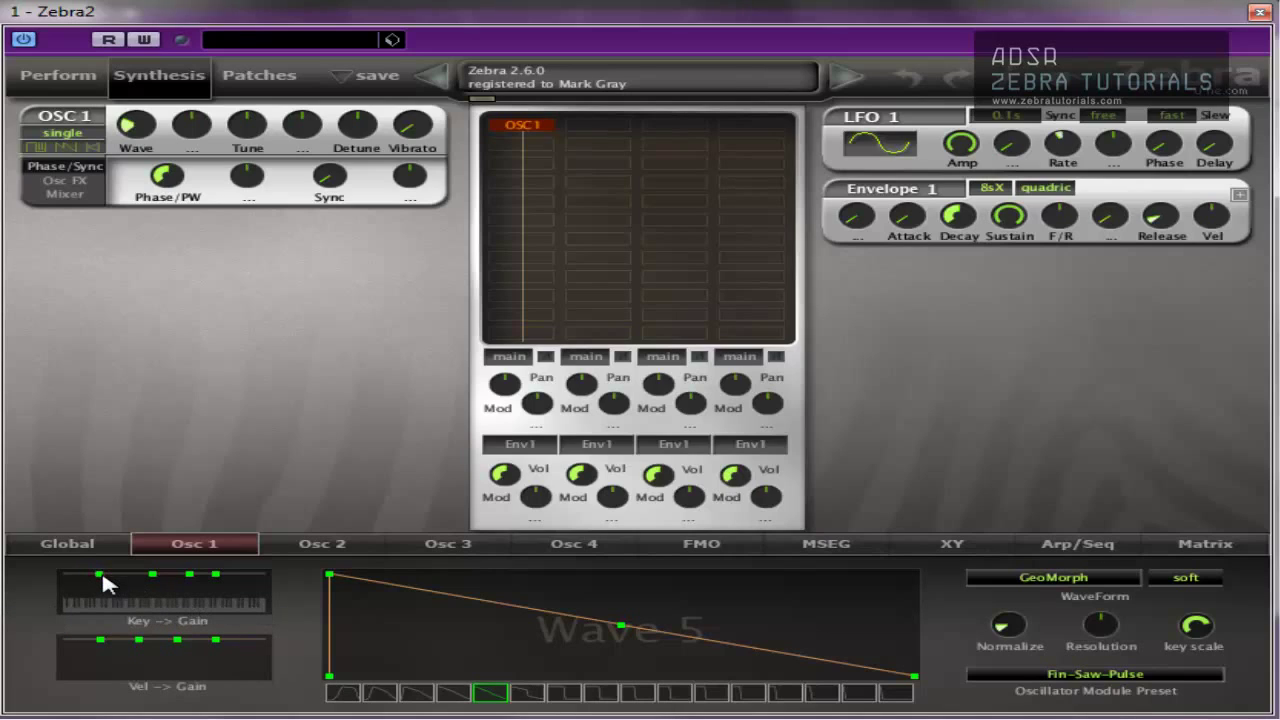
{"action": "left_click_drag", "start_coordinate": [99, 574], "coordinate": [153, 628]}
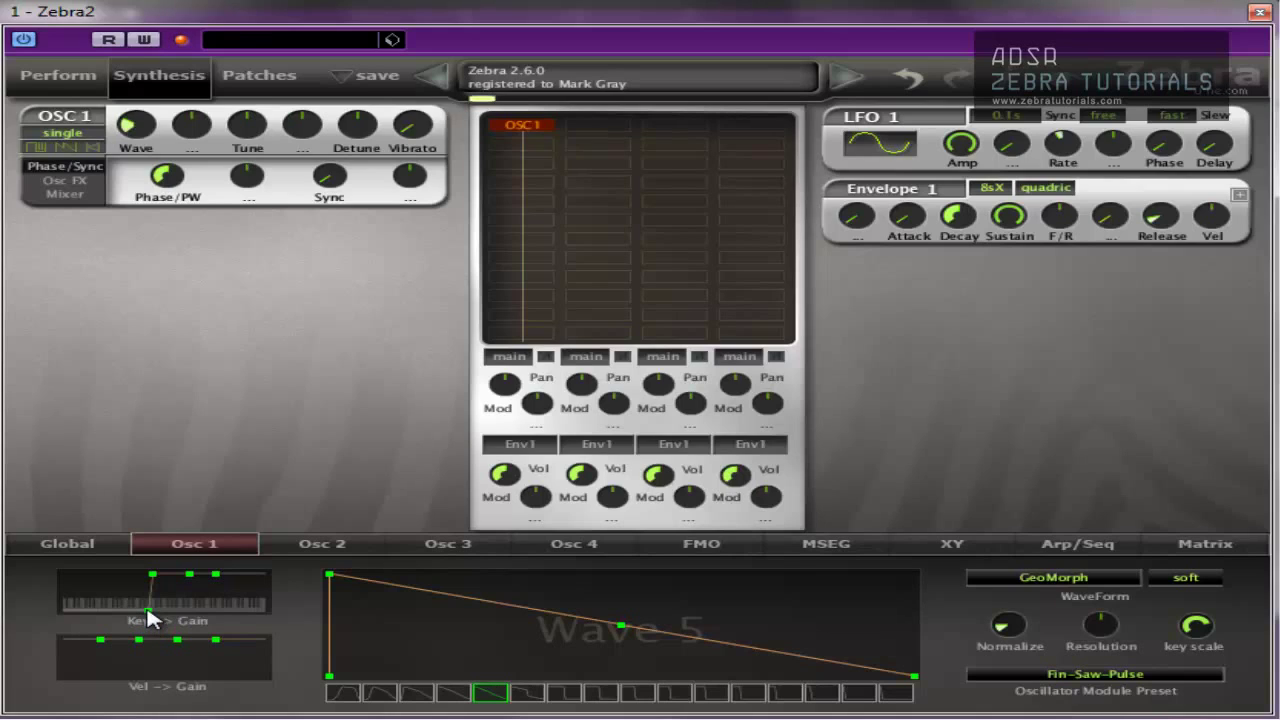
{"action": "mouse_move", "coordinate": [150, 619]}
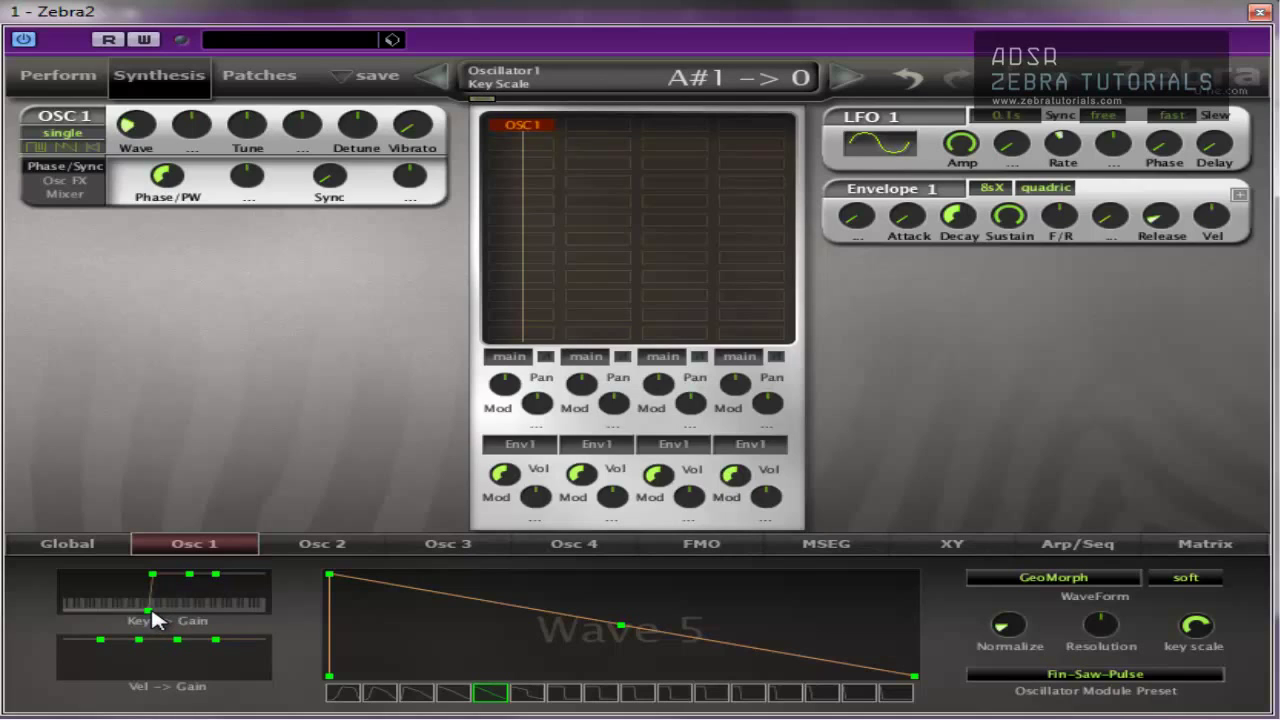
{"action": "left_click_drag", "start_coordinate": [155, 620], "coordinate": [110, 647]}
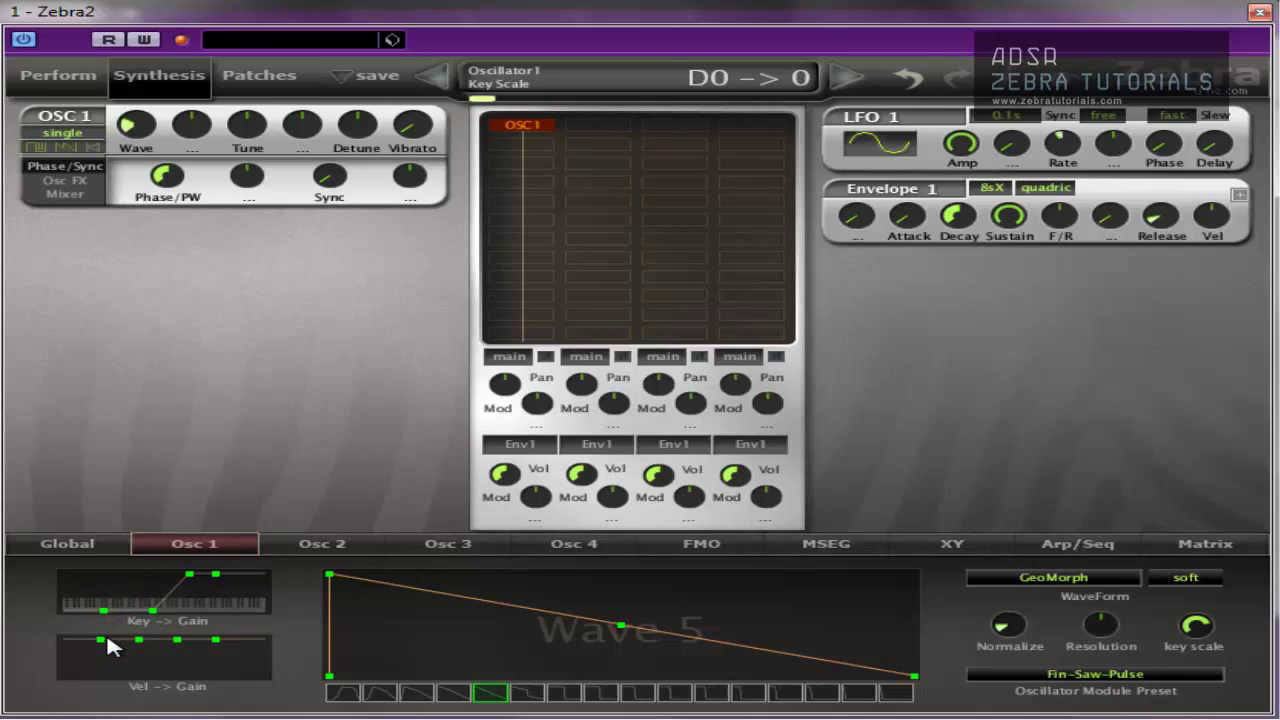
{"action": "mouse_move", "coordinate": [153, 611]}
{"action": "left_mouse_down"}
{"action": "mouse_move", "coordinate": [170, 621]}
{"action": "mouse_move", "coordinate": [156, 613]}
{"action": "left_mouse_up"}
{"action": "mouse_move", "coordinate": [190, 574]}
{"action": "left_mouse_down"}
{"action": "mouse_move", "coordinate": [157, 574]}
{"action": "mouse_move", "coordinate": [168, 581]}
{"action": "left_mouse_up"}
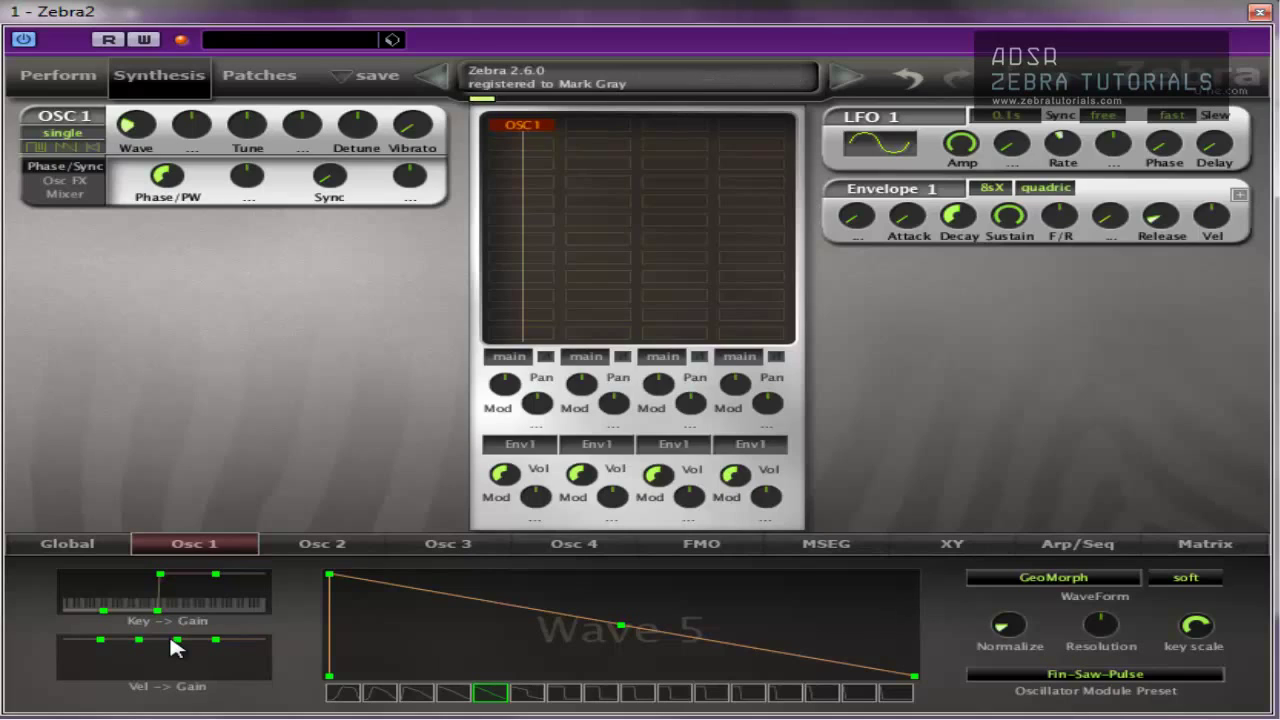
{"action": "left_click_drag", "start_coordinate": [158, 612], "coordinate": [157, 562]}
Step: Compare with Osc 2's curve, then lower Osc 1's top Key->Gain point to mid-height
{"action": "left_click", "coordinate": [312, 548]}
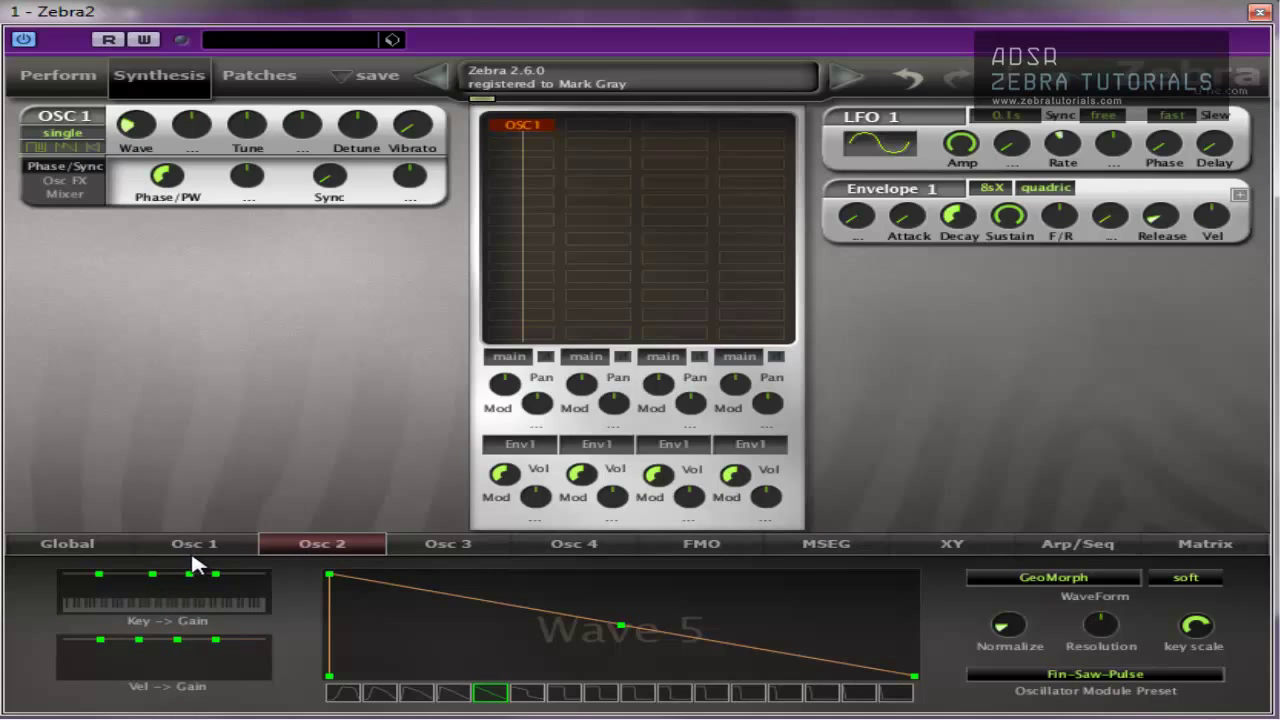
{"action": "left_click", "coordinate": [150, 547]}
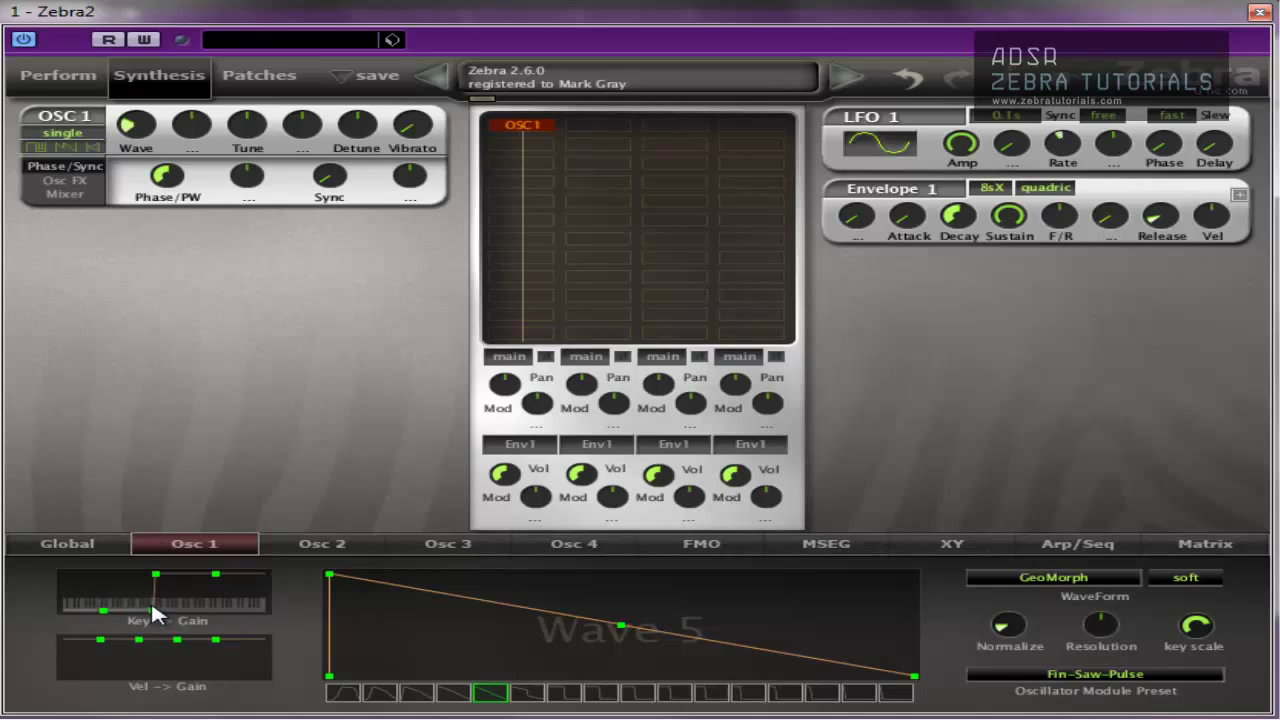
{"action": "mouse_move", "coordinate": [158, 578]}
{"action": "left_mouse_down"}
{"action": "mouse_move", "coordinate": [151, 593]}
{"action": "mouse_move", "coordinate": [213, 598]}
{"action": "mouse_move", "coordinate": [204, 566]}
{"action": "mouse_move", "coordinate": [164, 551]}
{"action": "mouse_move", "coordinate": [150, 587]}
{"action": "mouse_move", "coordinate": [167, 603]}
{"action": "mouse_move", "coordinate": [175, 571]}
{"action": "left_mouse_up"}
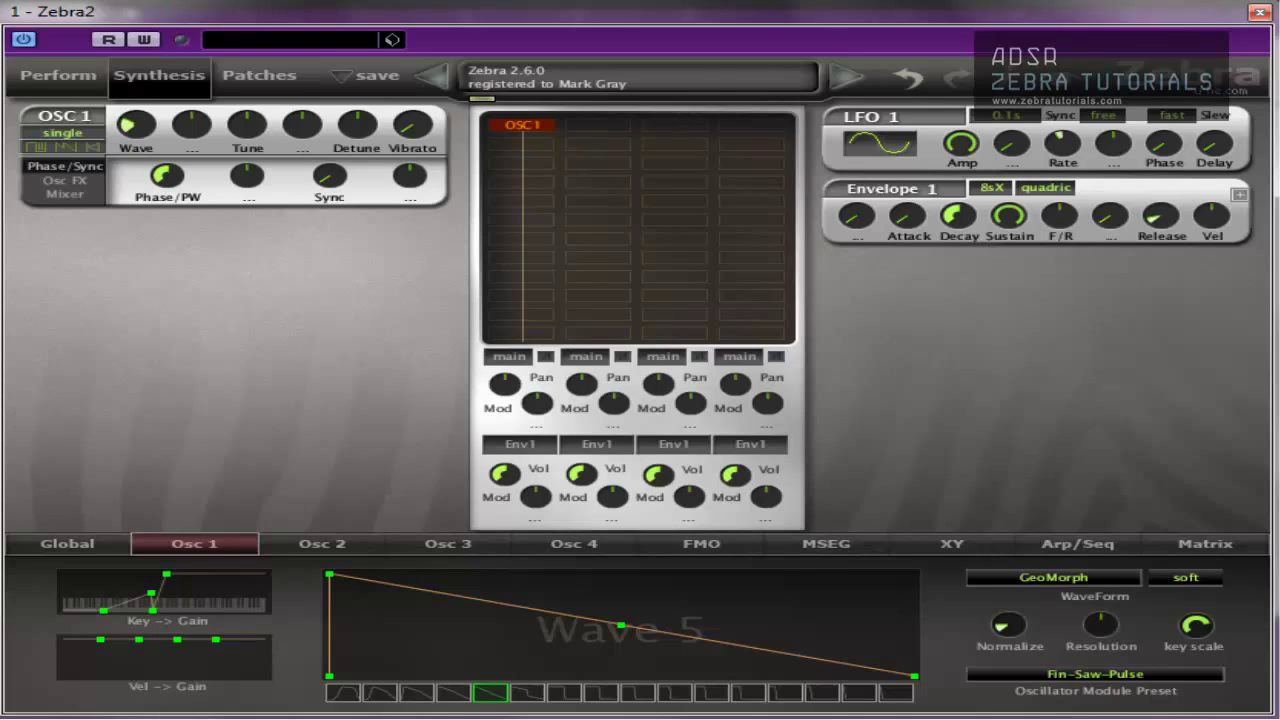
Step: Drag the second Vel -> Gain point down to zero at velocity 48, making a V-shaped notch
{"action": "left_click_drag", "start_coordinate": [138, 639], "coordinate": [141, 671]}
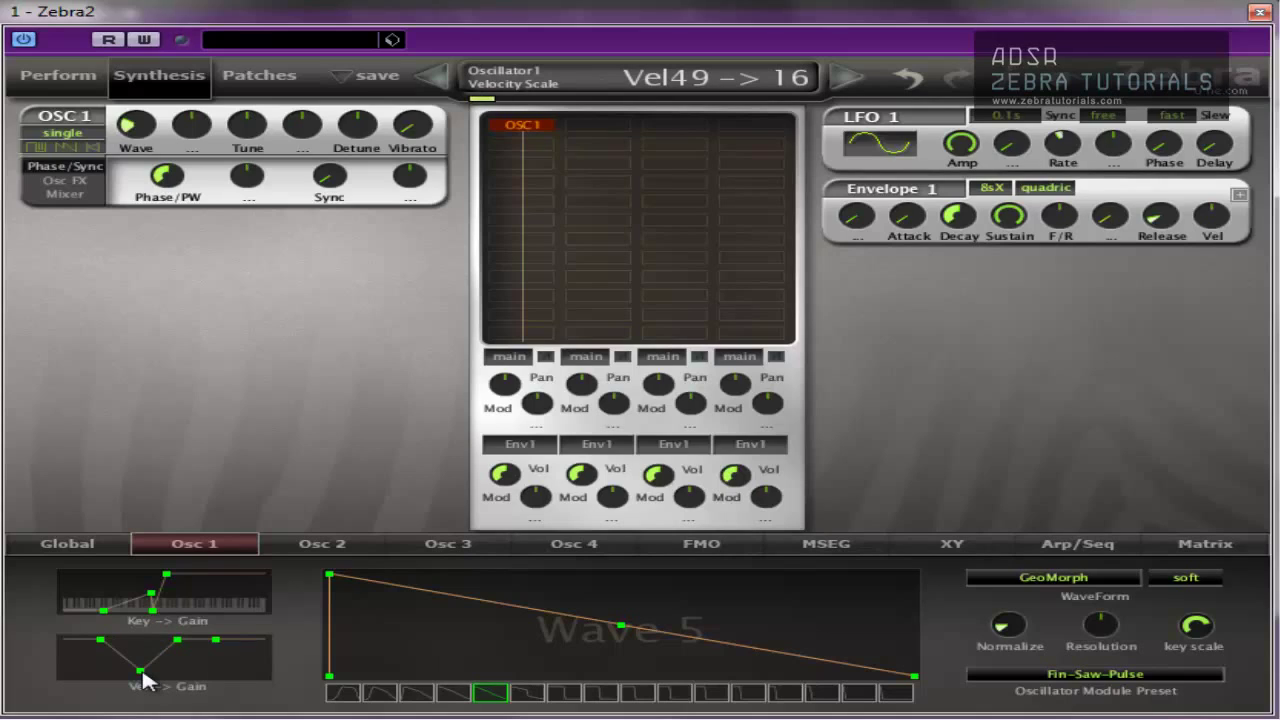
{"action": "left_click_drag", "start_coordinate": [142, 673], "coordinate": [142, 680]}
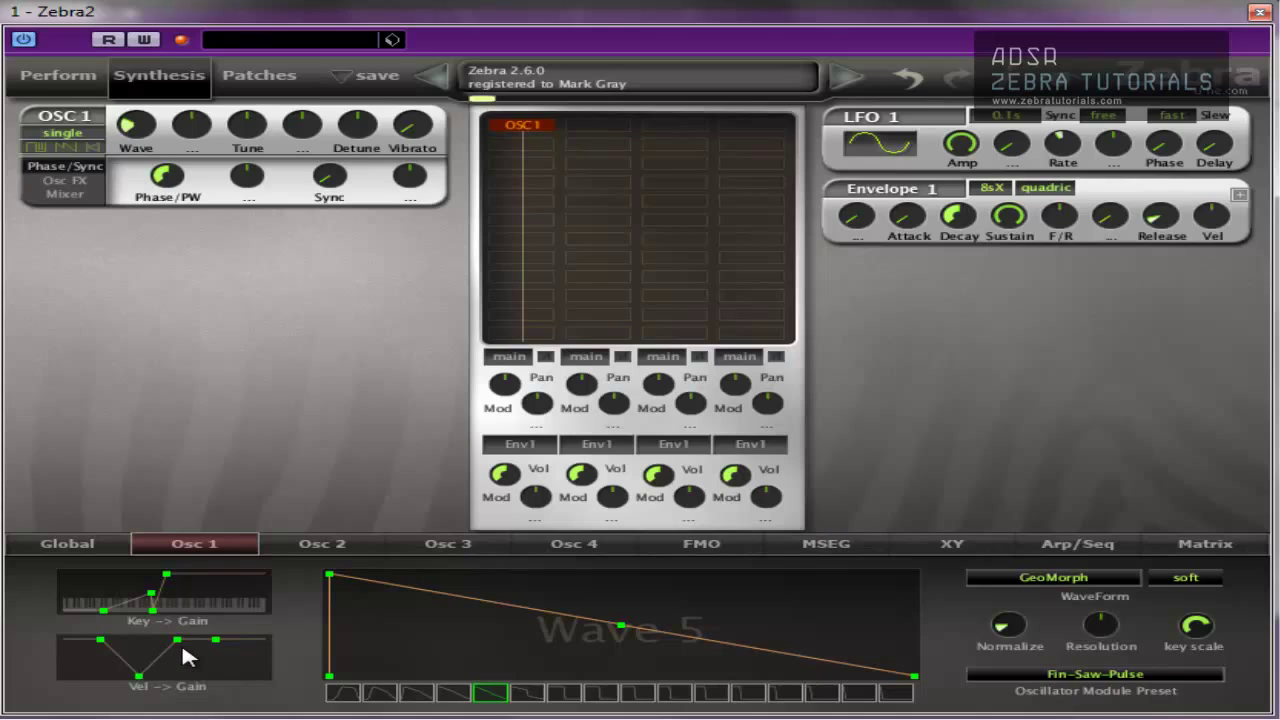
Step: Lower the third and fourth Vel -> Gain points and raise the last one so gain dips then rises
{"action": "mouse_move", "coordinate": [177, 643]}
{"action": "left_mouse_down"}
{"action": "mouse_move", "coordinate": [180, 674]}
{"action": "mouse_move", "coordinate": [186, 660]}
{"action": "left_mouse_up"}
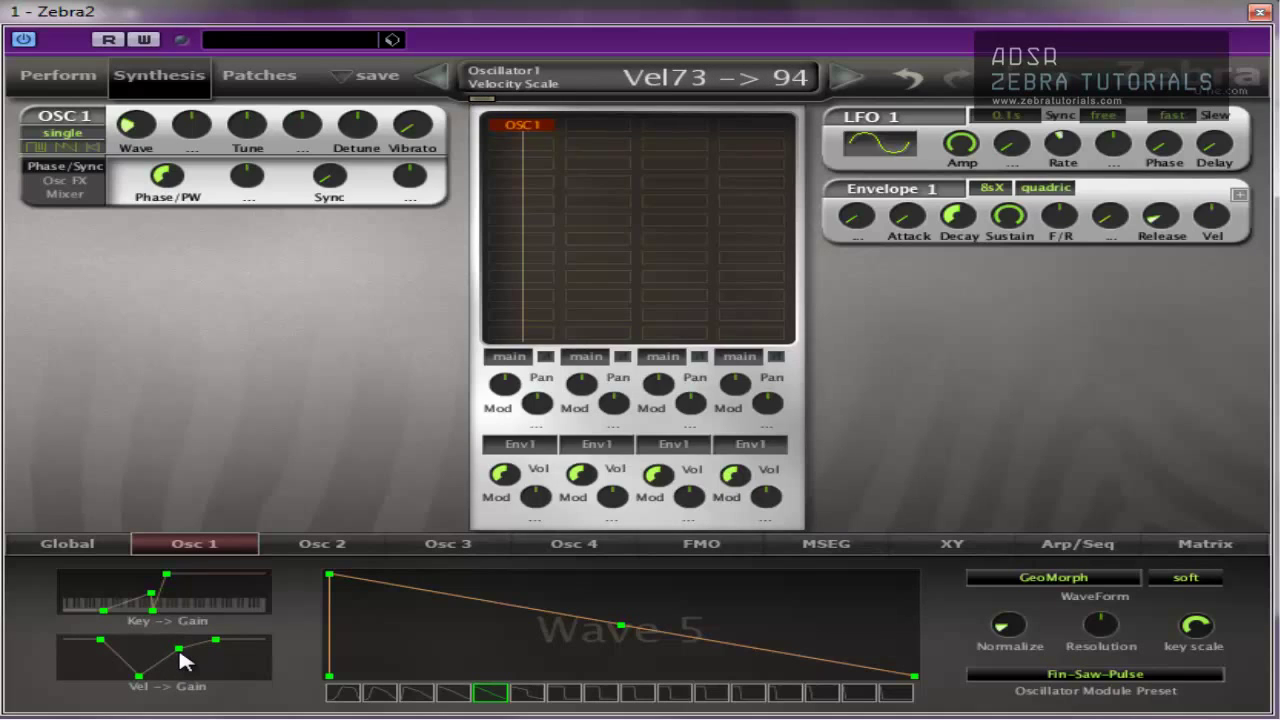
{"action": "left_click_drag", "start_coordinate": [217, 642], "coordinate": [228, 703]}
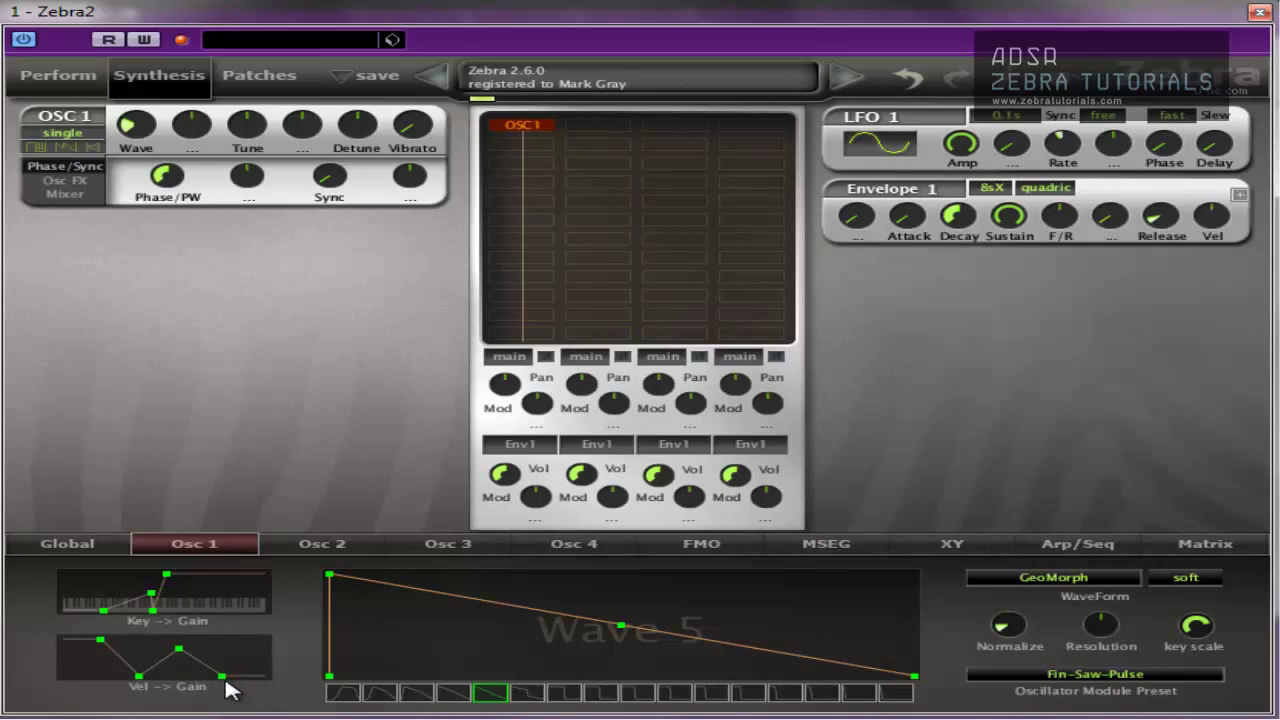
{"action": "mouse_move", "coordinate": [222, 676]}
{"action": "left_mouse_down"}
{"action": "mouse_move", "coordinate": [224, 632]}
{"action": "mouse_move", "coordinate": [237, 706]}
{"action": "mouse_move", "coordinate": [236, 682]}
{"action": "left_mouse_up"}
Step: Load the initialize patch and return to the Synthesis page with flat gain curves
{"action": "left_click", "coordinate": [228, 76]}
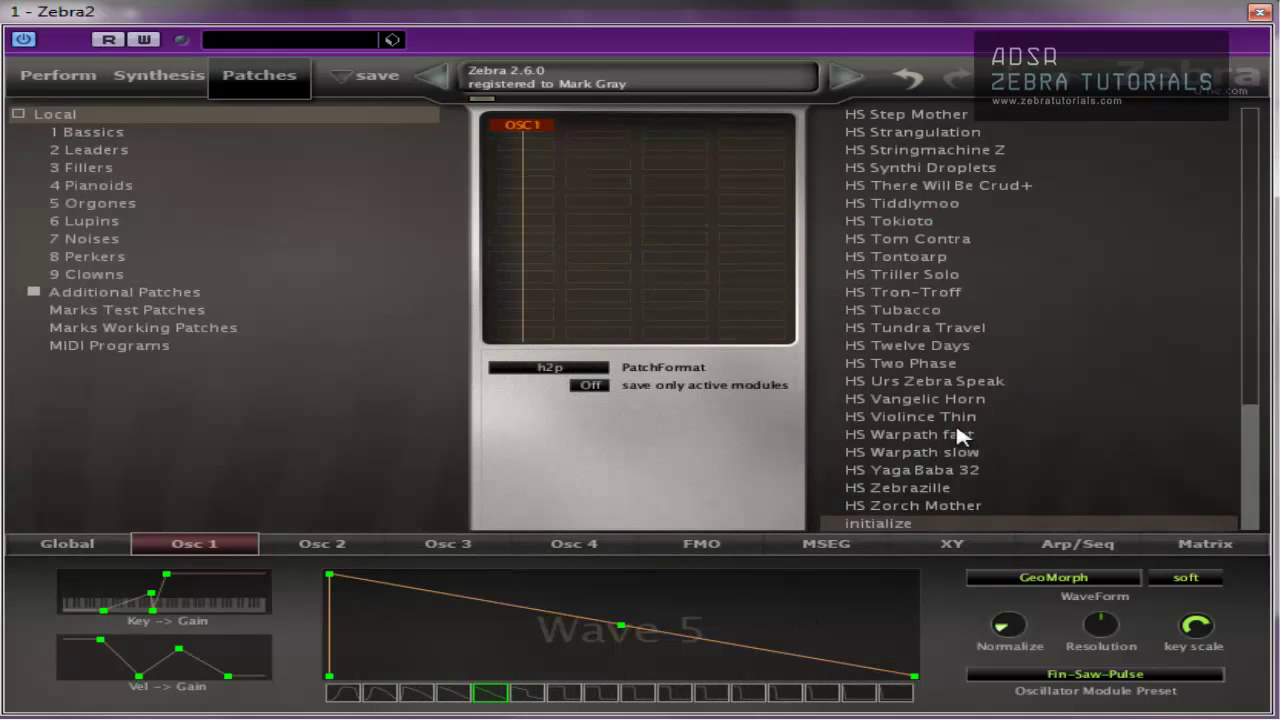
{"action": "left_click", "coordinate": [172, 84]}
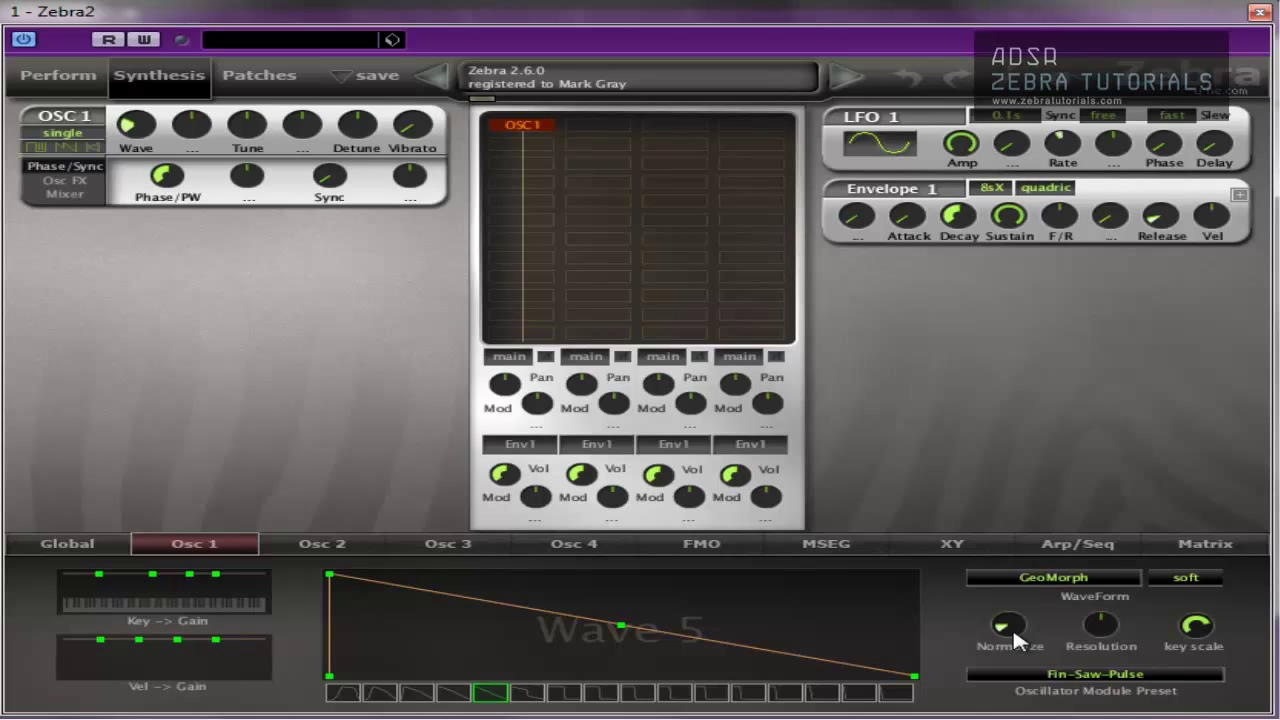
Step: Sweep Osc 1's Normalize knob between 100 and 0 twice, finishing at 100
{"action": "left_click_drag", "start_coordinate": [1012, 627], "coordinate": [986, 194]}
{"action": "left_click_drag", "start_coordinate": [1008, 624], "coordinate": [1008, 700]}
{"action": "left_click_drag", "start_coordinate": [1015, 621], "coordinate": [958, 248]}
{"action": "left_click_drag", "start_coordinate": [1008, 624], "coordinate": [1008, 690]}
{"action": "left_click_drag", "start_coordinate": [1006, 635], "coordinate": [1013, 352]}
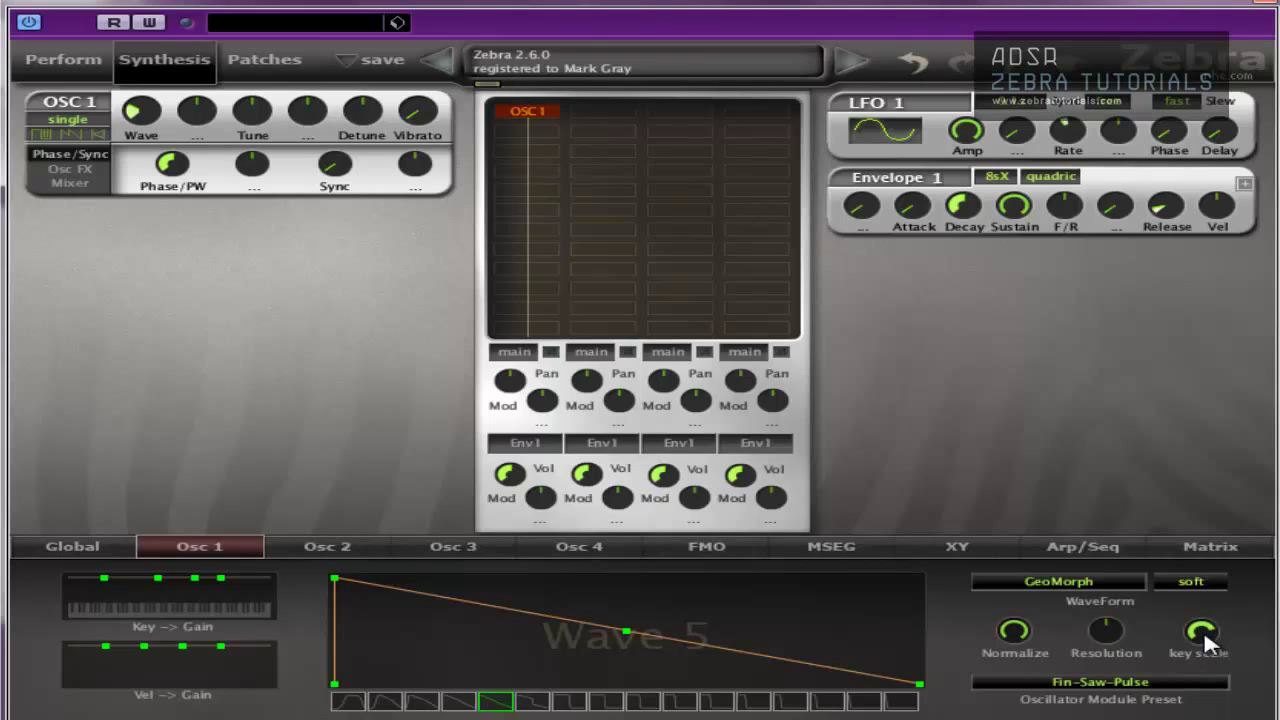
Step: Turn Osc 1's Key Scale fully down to -200, then all the way up to 200
{"action": "mouse_move", "coordinate": [1203, 630]}
{"action": "left_click_drag", "start_coordinate": [1205, 633], "coordinate": [1205, 700]}
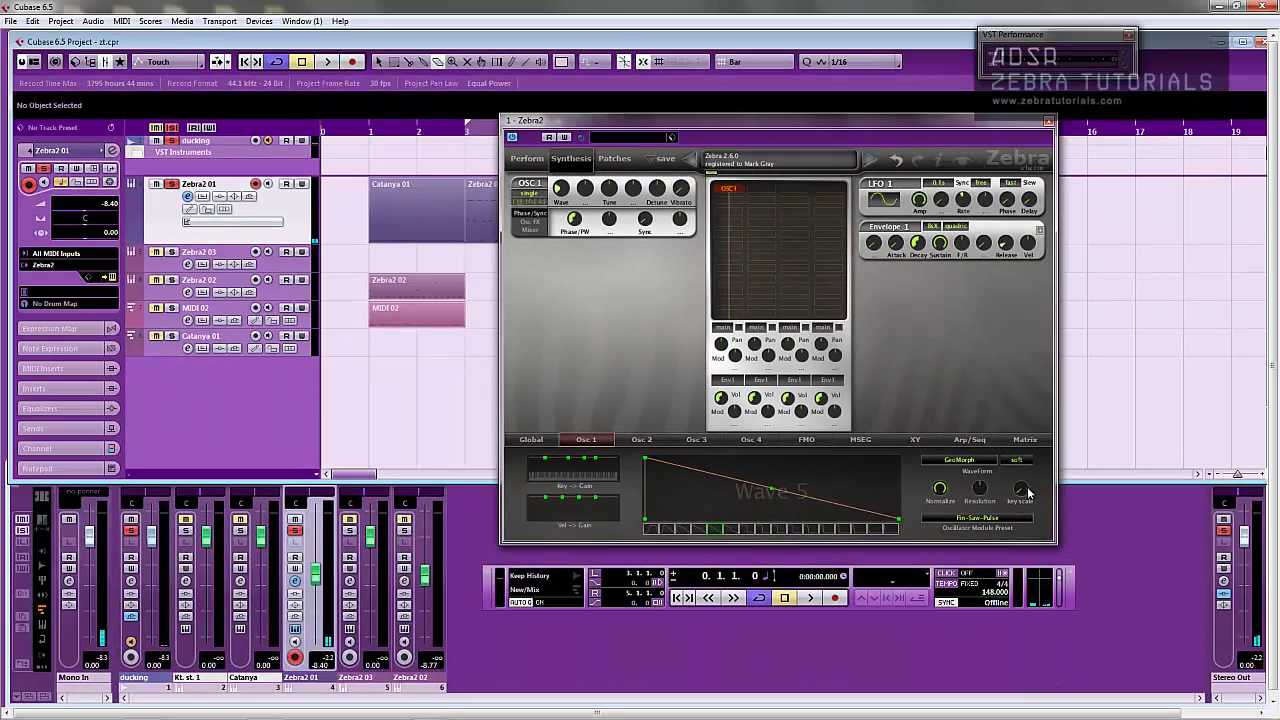
{"action": "left_click_drag", "start_coordinate": [1200, 632], "coordinate": [1200, 628]}
{"action": "left_click_drag", "start_coordinate": [1021, 489], "coordinate": [1000, 186]}
{"action": "mouse_move", "coordinate": [1022, 494]}
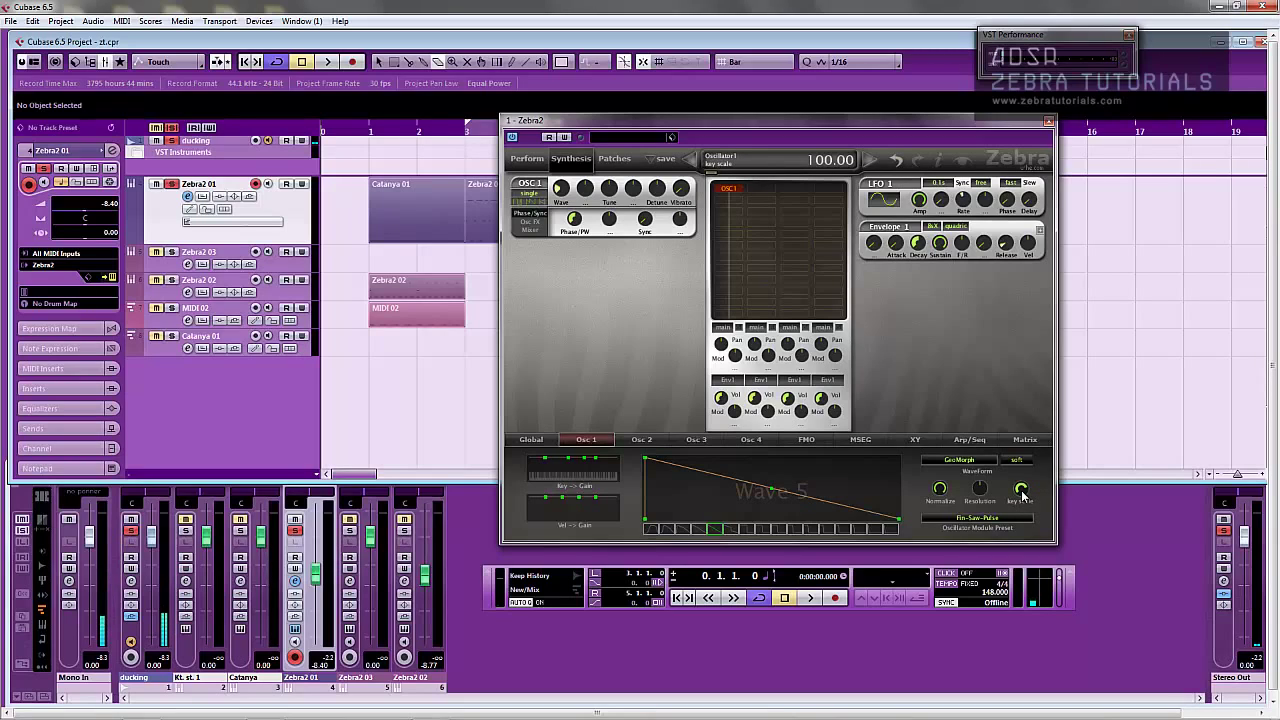
{"action": "left_click", "coordinate": [1022, 460]}
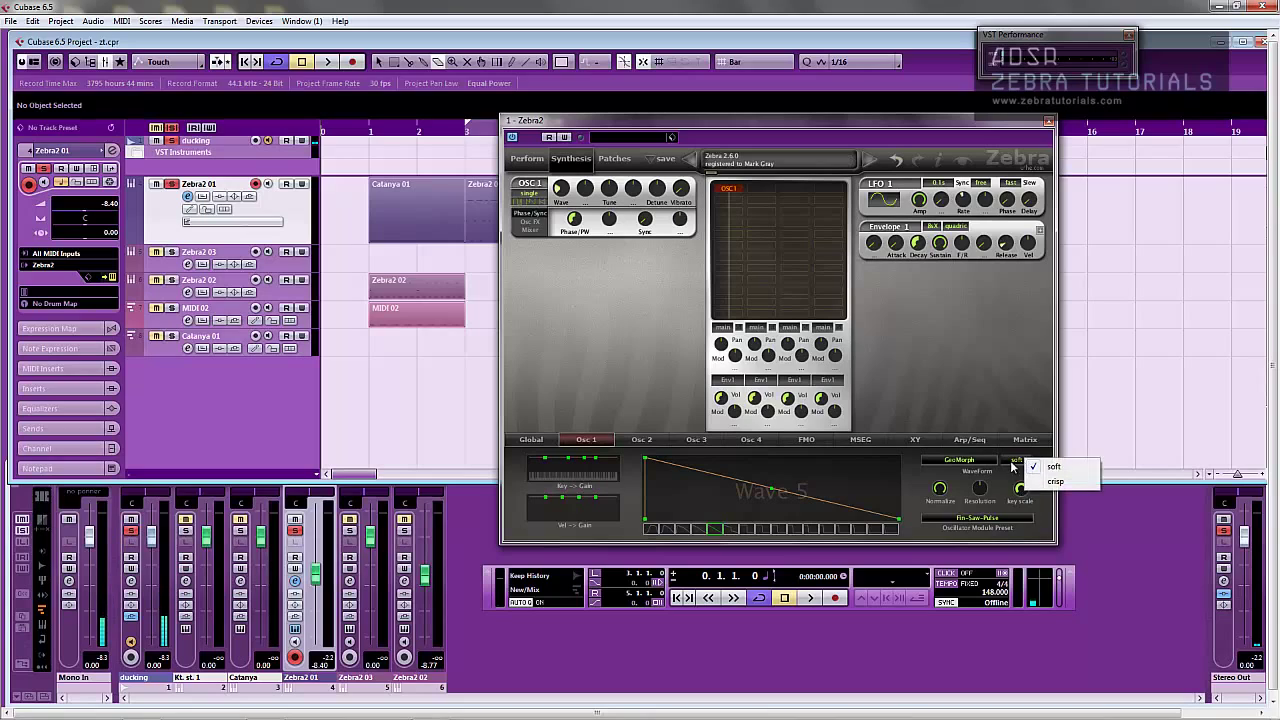
{"action": "left_click", "coordinate": [1016, 482]}
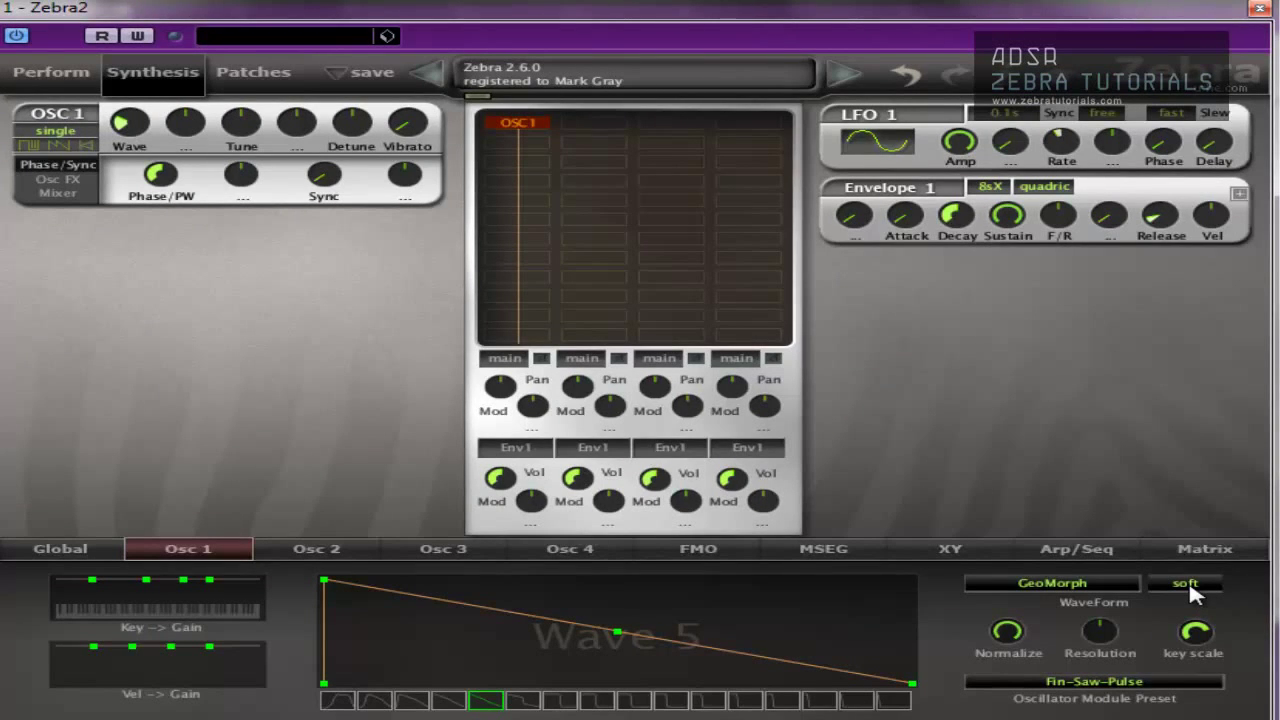
{"action": "left_click", "coordinate": [1190, 588]}
{"action": "left_click", "coordinate": [1162, 613]}
{"action": "left_click", "coordinate": [1187, 592]}
{"action": "left_click", "coordinate": [1232, 627]}
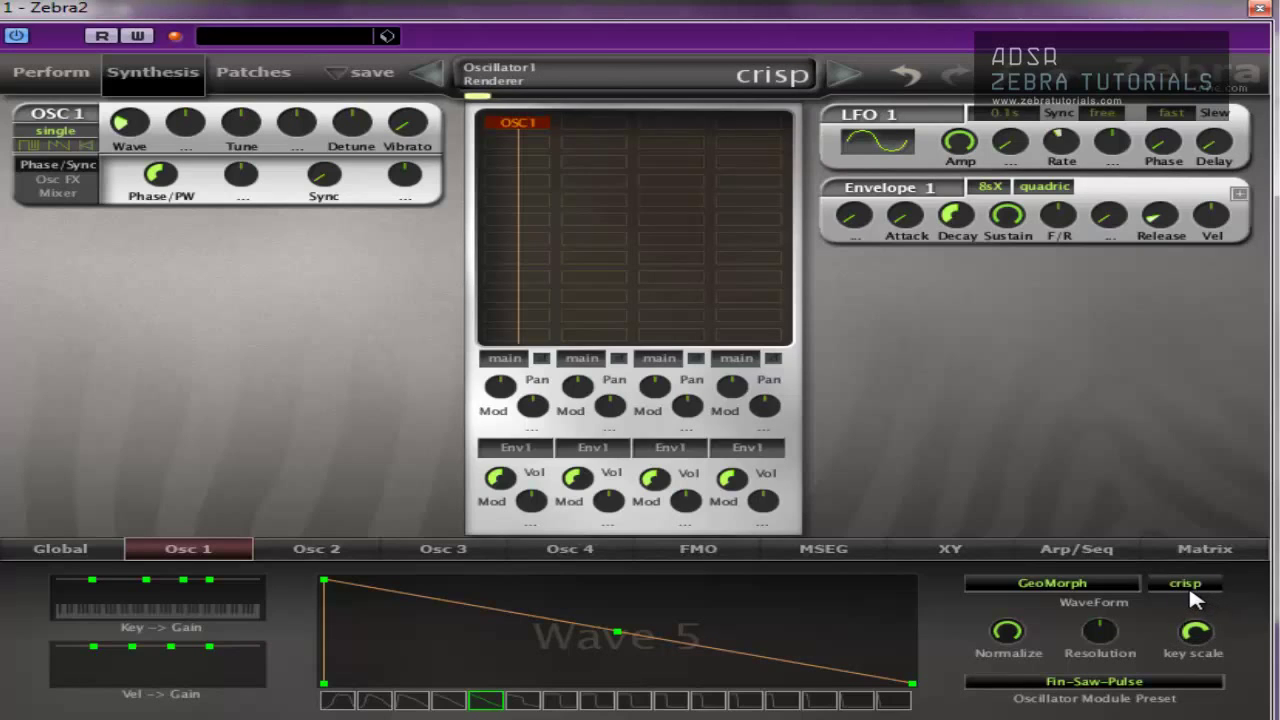
{"action": "left_click", "coordinate": [1188, 585]}
{"action": "left_click", "coordinate": [1204, 605]}
{"action": "left_click", "coordinate": [1199, 592]}
{"action": "left_click", "coordinate": [1230, 625]}
{"action": "left_click", "coordinate": [1176, 590]}
{"action": "left_click", "coordinate": [1178, 598]}
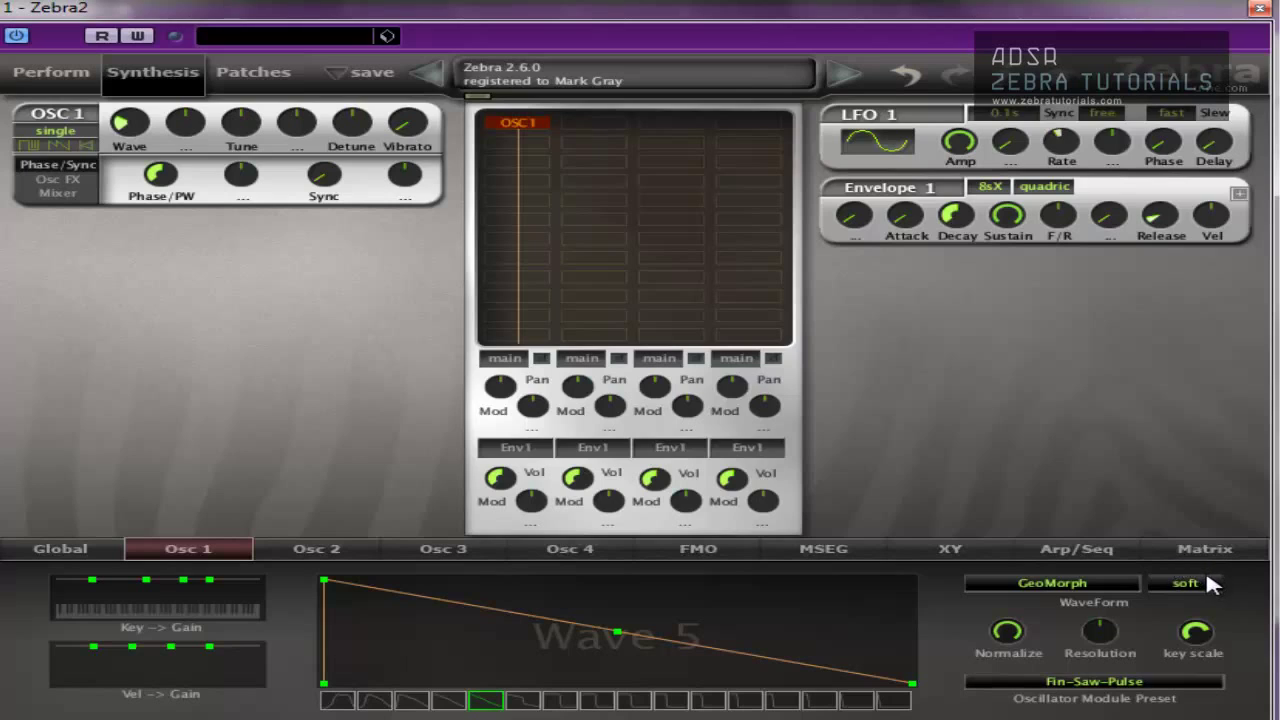
{"action": "left_click", "coordinate": [1041, 588]}
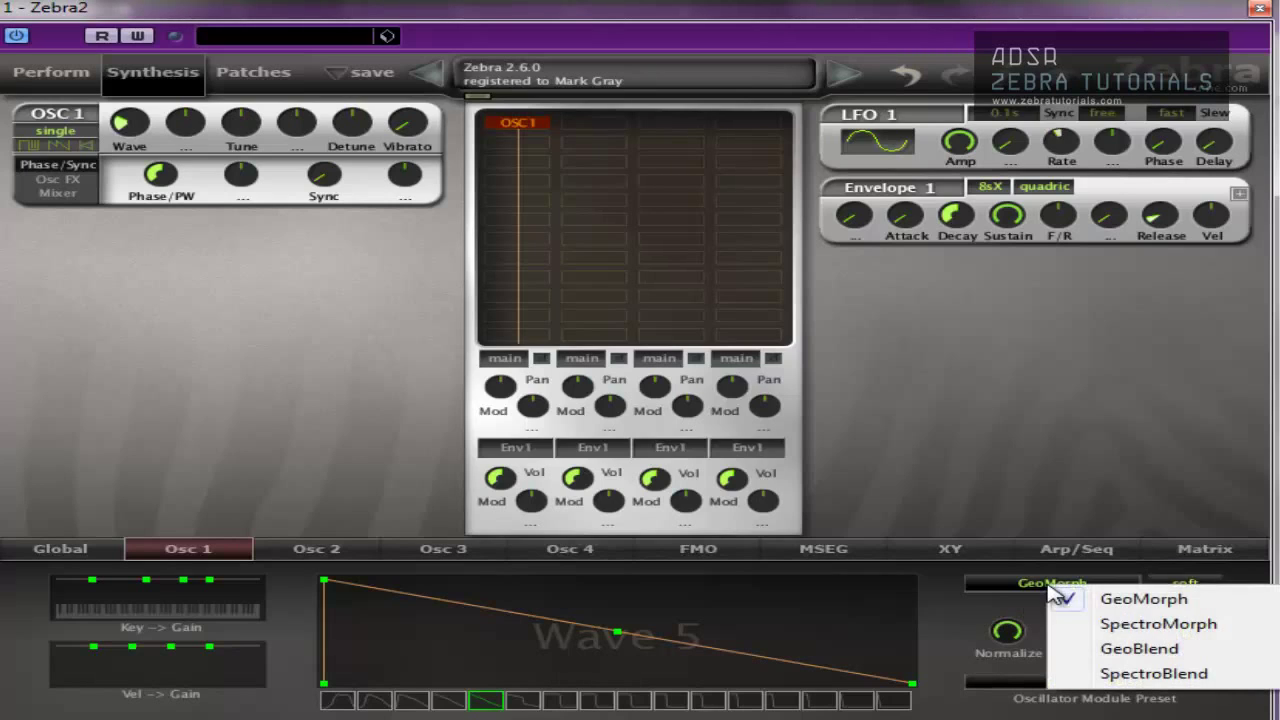
{"action": "left_click", "coordinate": [990, 602]}
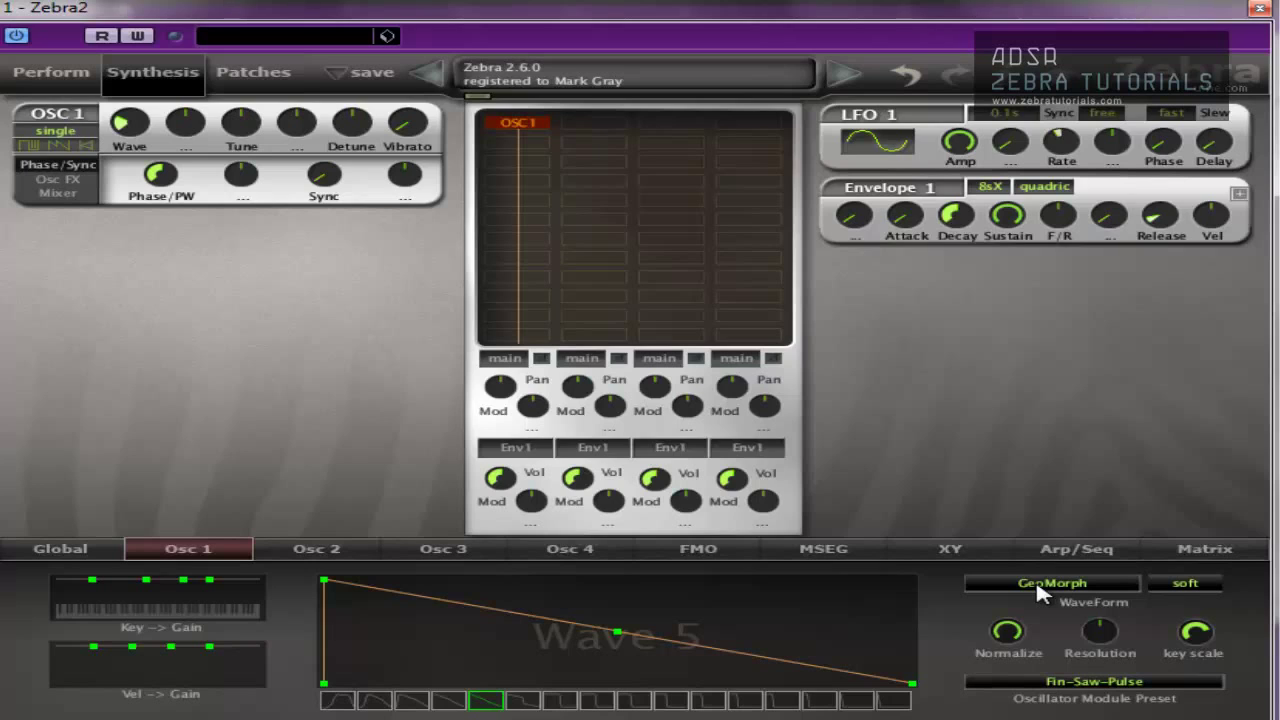
Step: On Wave 1, insert a new curve point, raise it up-left, and toggle it smooth then straight
{"action": "left_click", "coordinate": [337, 700]}
{"action": "mouse_move", "coordinate": [331, 700]}
{"action": "left_mouse_down"}
{"action": "mouse_move", "coordinate": [900, 700]}
{"action": "mouse_move", "coordinate": [297, 705]}
{"action": "mouse_move", "coordinate": [823, 694]}
{"action": "mouse_move", "coordinate": [335, 700]}
{"action": "left_mouse_up"}
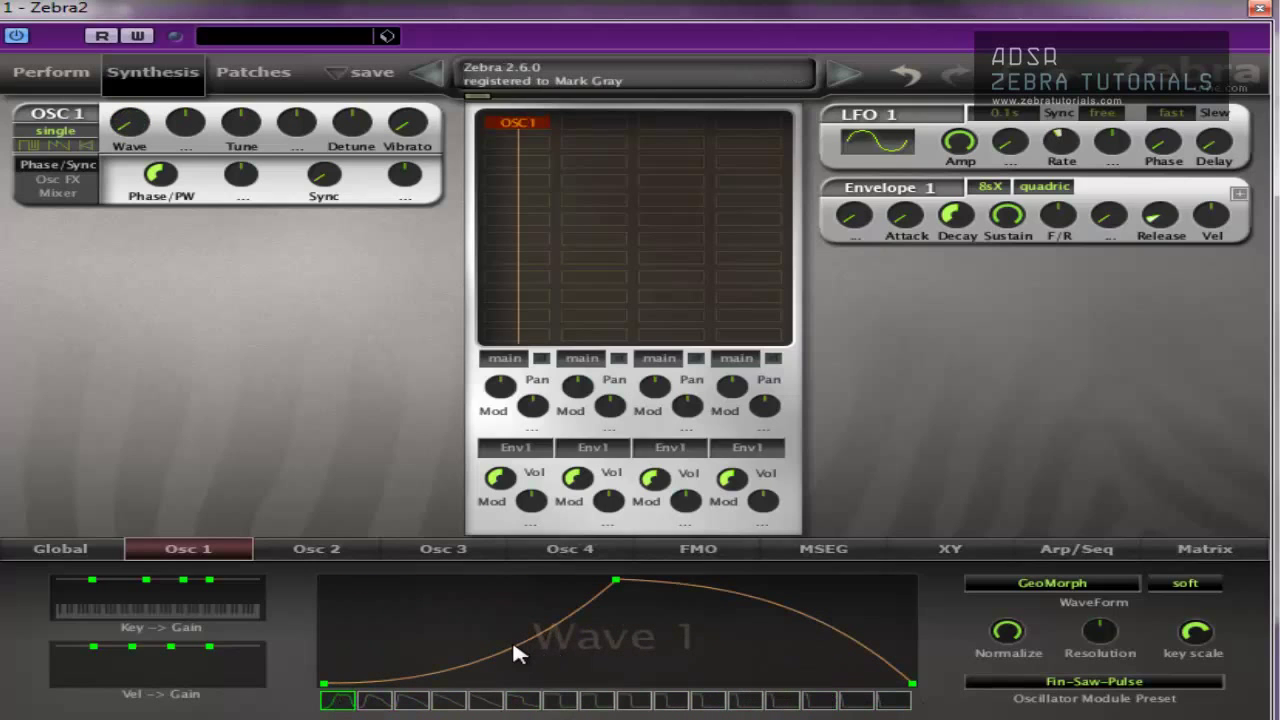
{"action": "right_click", "coordinate": [512, 645]}
{"action": "left_click", "coordinate": [582, 660]}
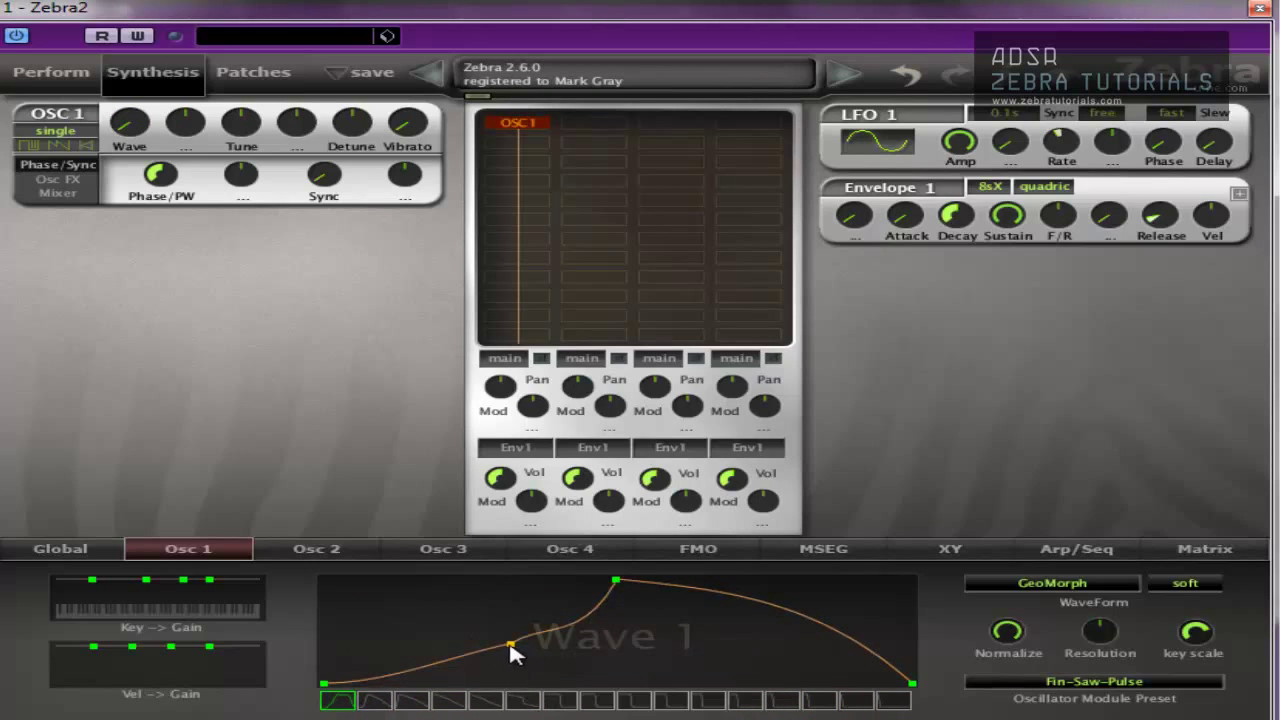
{"action": "left_click_drag", "start_coordinate": [509, 643], "coordinate": [398, 605]}
{"action": "right_click", "coordinate": [421, 612]}
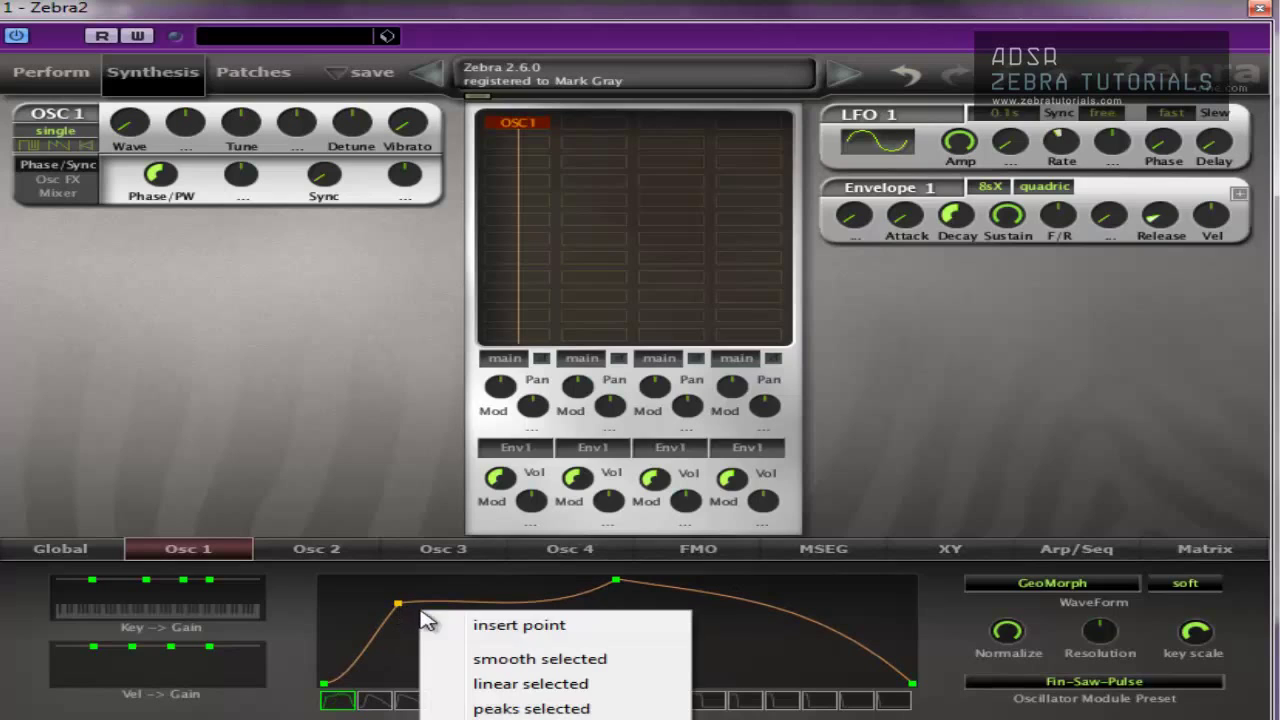
{"action": "left_click", "coordinate": [559, 662]}
{"action": "right_click", "coordinate": [420, 636]}
{"action": "left_click", "coordinate": [540, 707]}
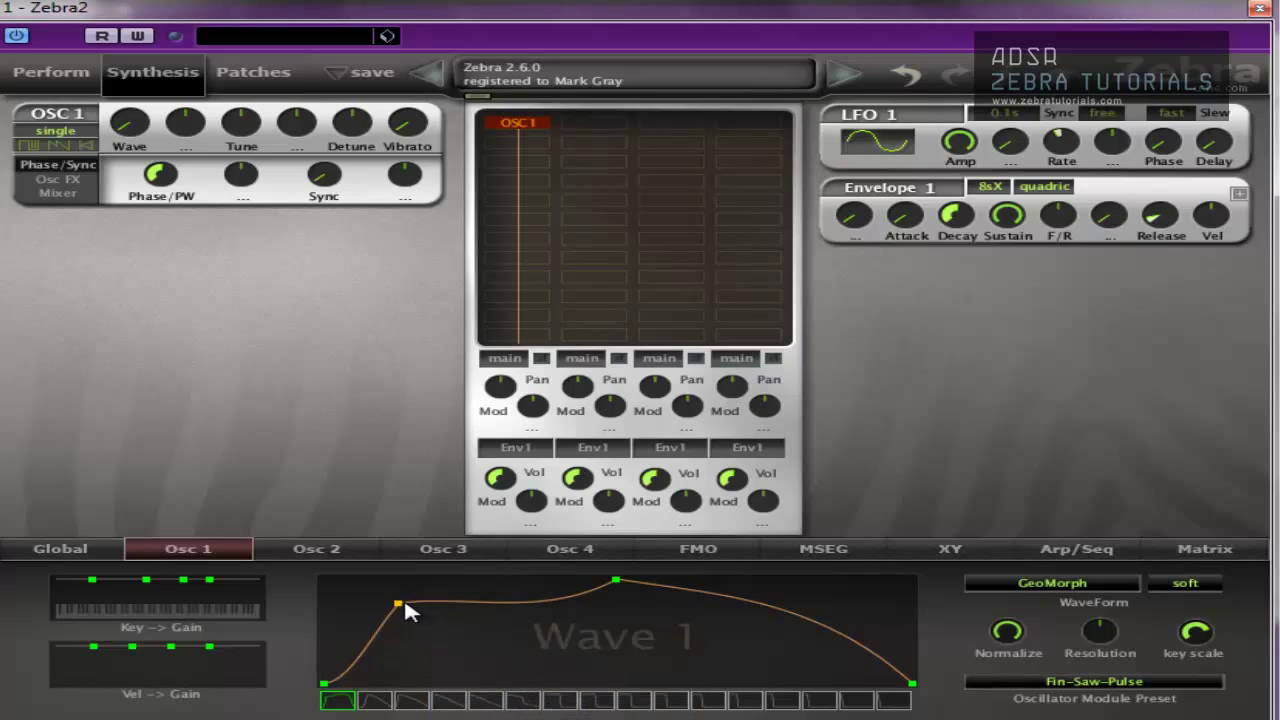
Step: Move that point toward mid-wave, smooth it, and pull the peak down and right
{"action": "left_click_drag", "start_coordinate": [405, 612], "coordinate": [510, 656]}
{"action": "right_click", "coordinate": [512, 656]}
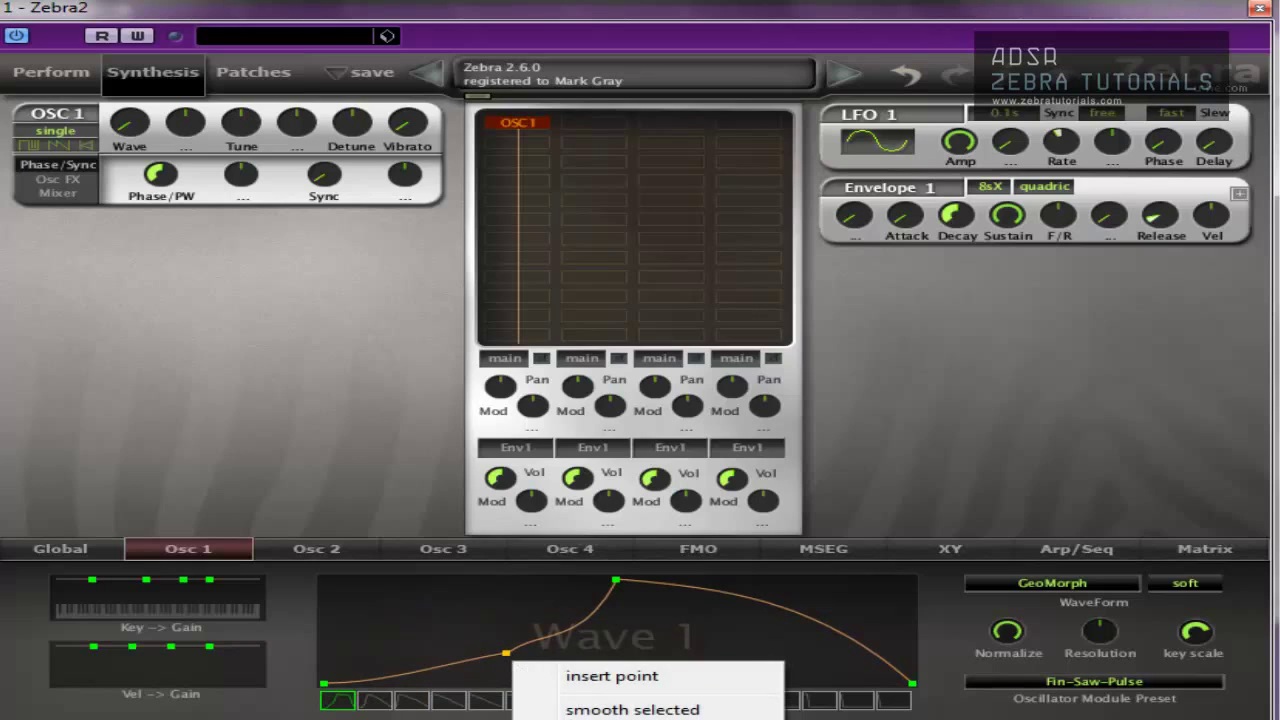
{"action": "left_click", "coordinate": [632, 709]}
{"action": "left_click_drag", "start_coordinate": [619, 590], "coordinate": [666, 655]}
{"action": "mouse_move", "coordinate": [512, 652]}
{"action": "left_mouse_down"}
{"action": "mouse_move", "coordinate": [399, 598]}
{"action": "mouse_move", "coordinate": [513, 653]}
{"action": "left_mouse_up"}
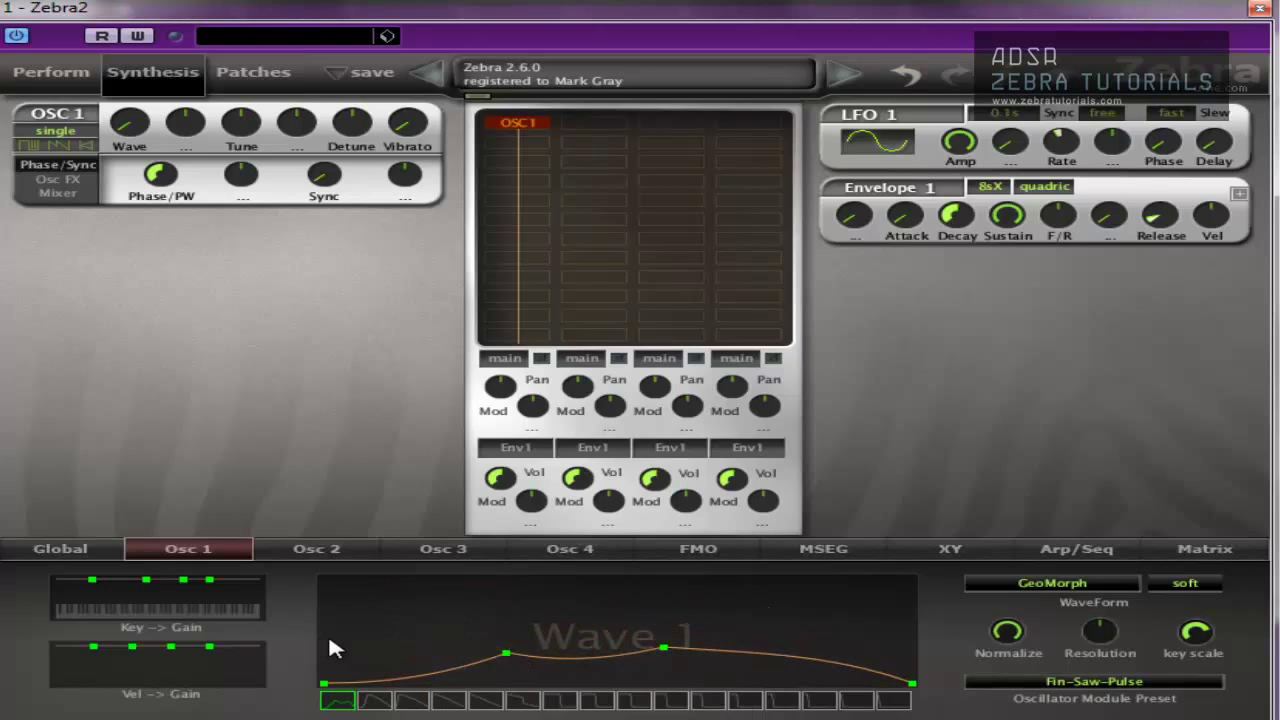
Step: Make all Wave 1 segments straight, delete the top-right point, and centre the peak into a triangle
{"action": "left_click_drag", "start_coordinate": [318, 622], "coordinate": [688, 662]}
{"action": "right_click", "coordinate": [666, 652]}
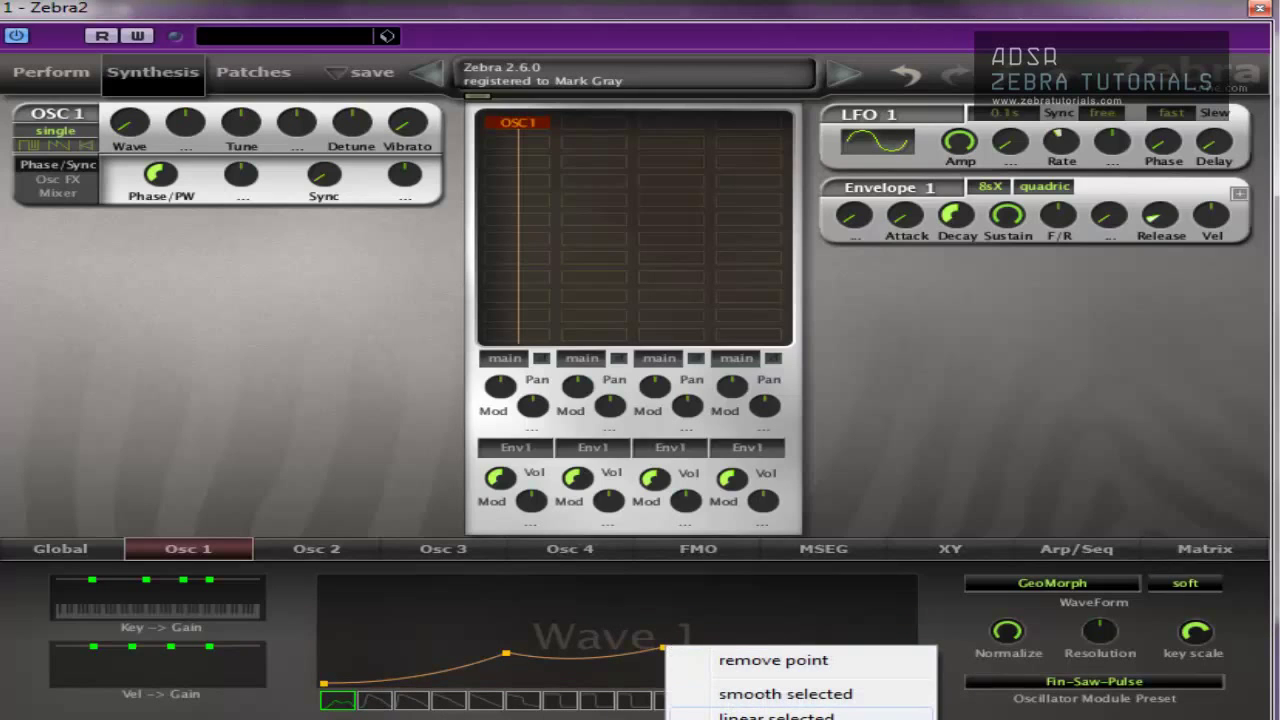
{"action": "left_click", "coordinate": [776, 714]}
{"action": "left_click_drag", "start_coordinate": [506, 653], "coordinate": [368, 607]}
{"action": "left_click", "coordinate": [505, 662]}
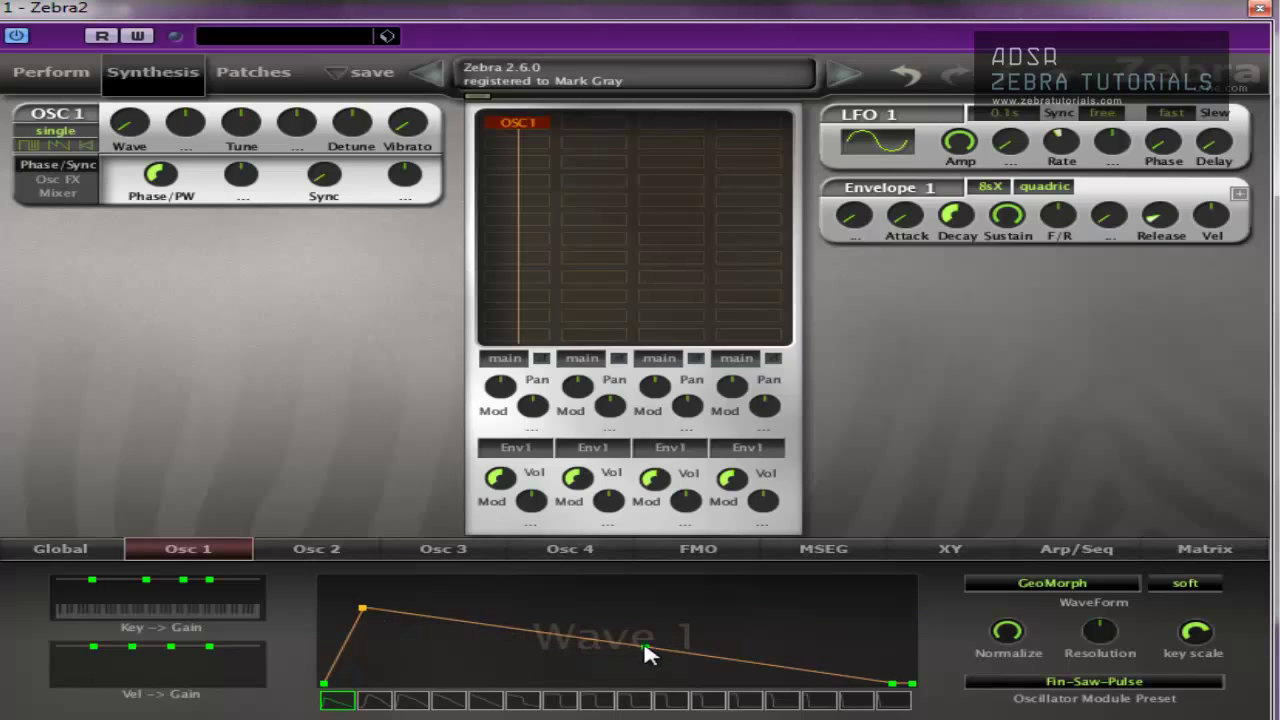
{"action": "left_click_drag", "start_coordinate": [631, 631], "coordinate": [815, 583]}
{"action": "right_click", "coordinate": [815, 583]}
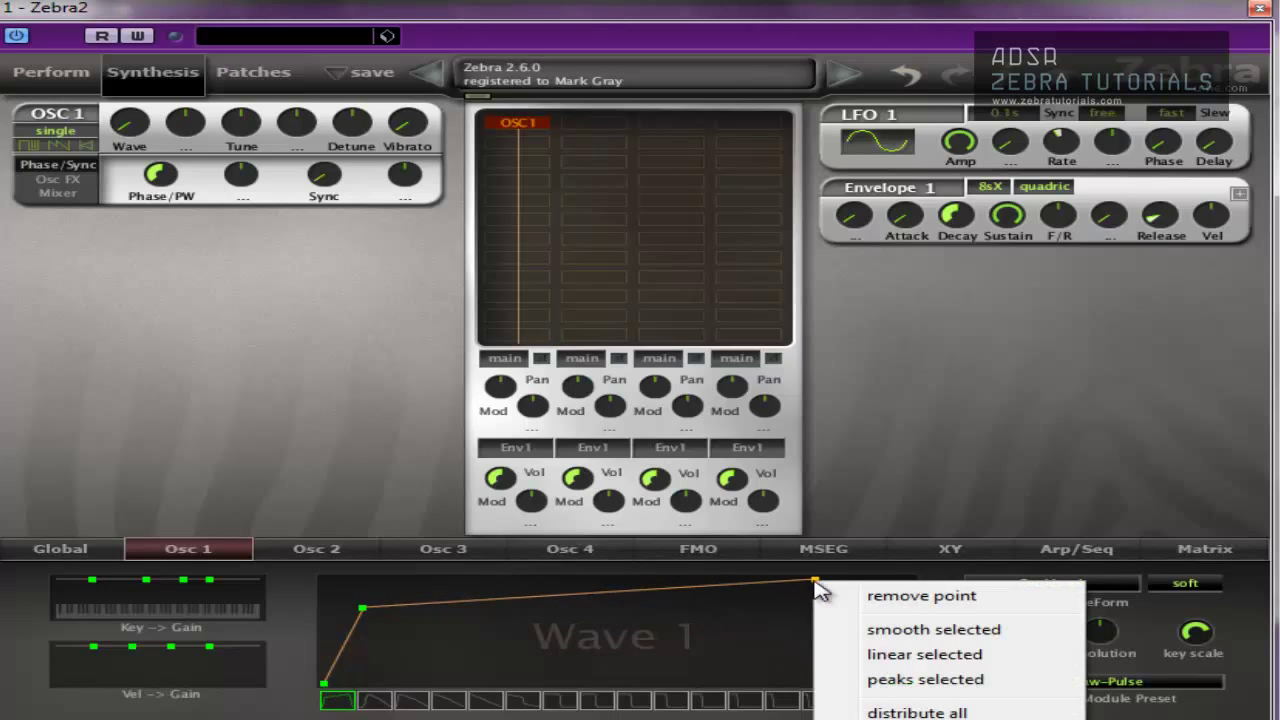
{"action": "left_click", "coordinate": [851, 598]}
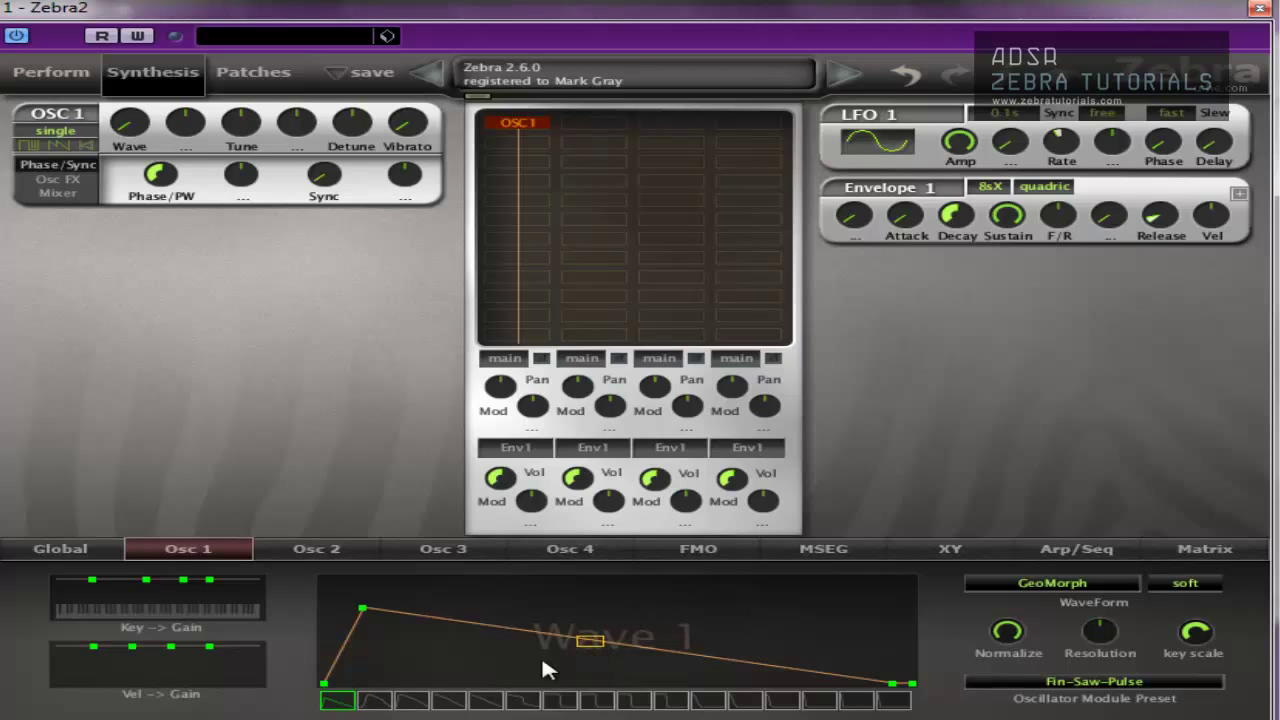
{"action": "left_click_drag", "start_coordinate": [362, 612], "coordinate": [591, 622]}
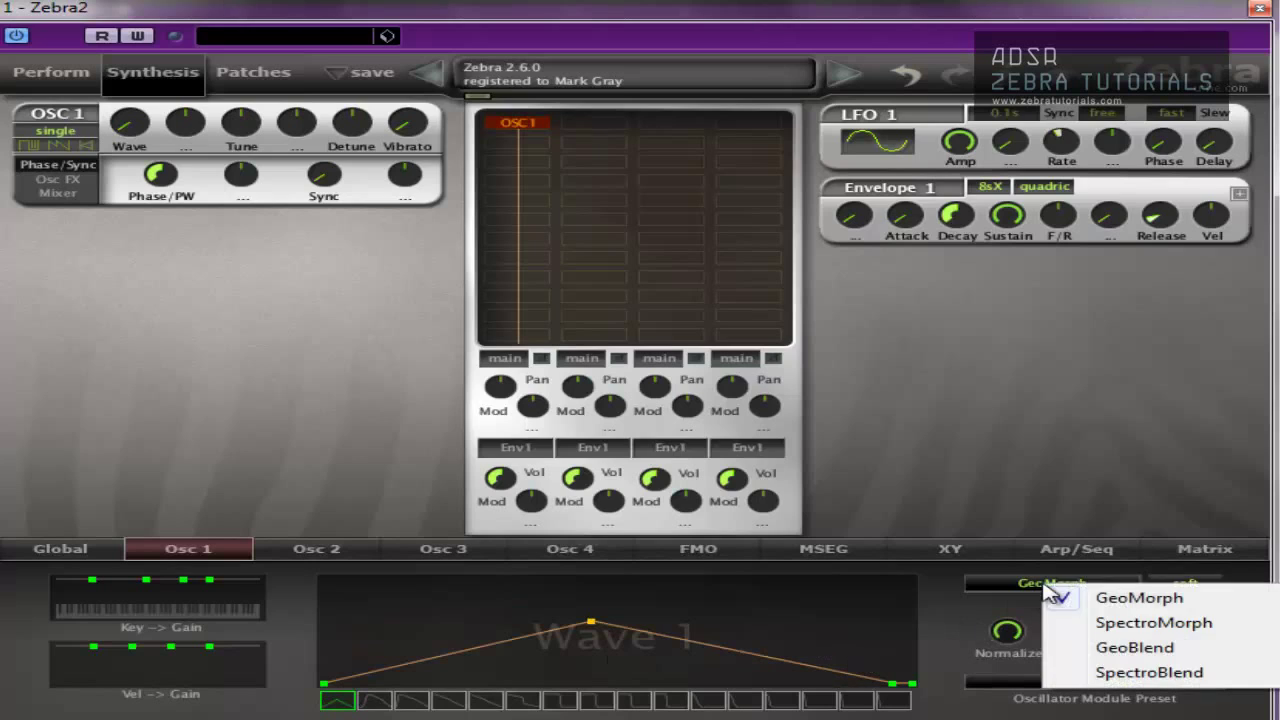
Step: Switch Osc 1 to SpectroMorph, shift the Wave 1 peak left, and insert three points on the line
{"action": "left_click", "coordinate": [1118, 622]}
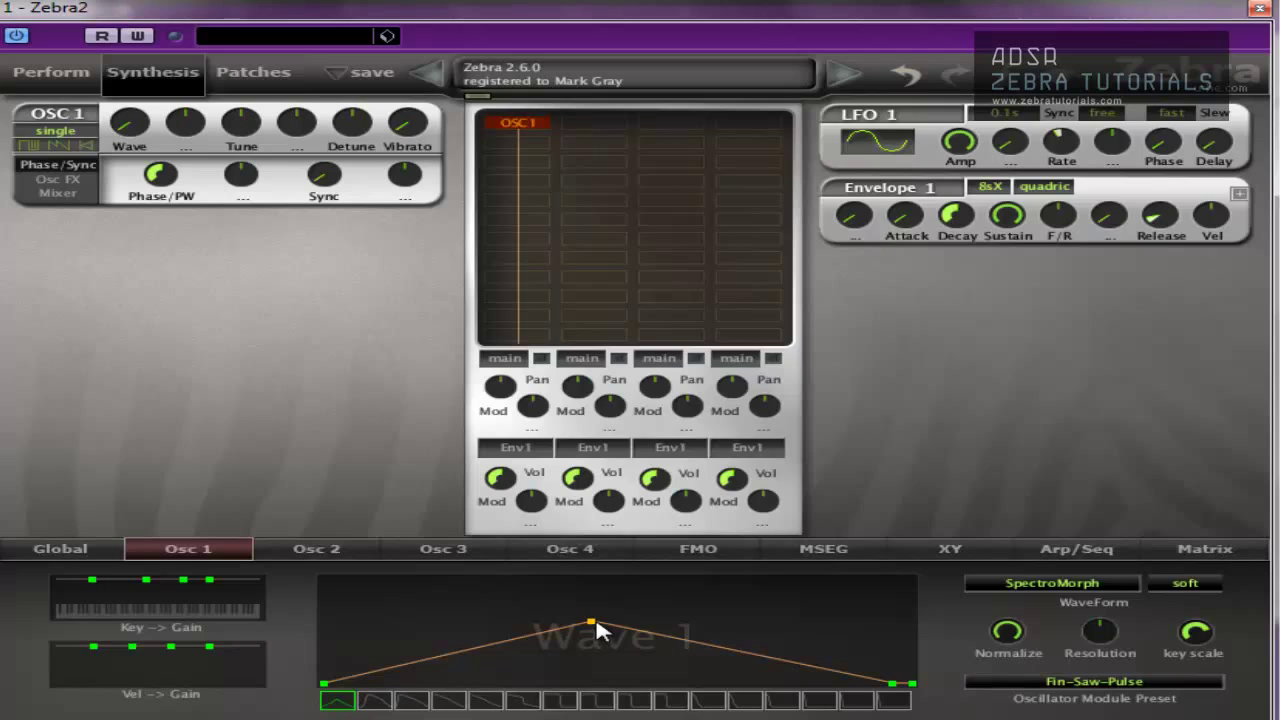
{"action": "left_click_drag", "start_coordinate": [591, 622], "coordinate": [382, 605]}
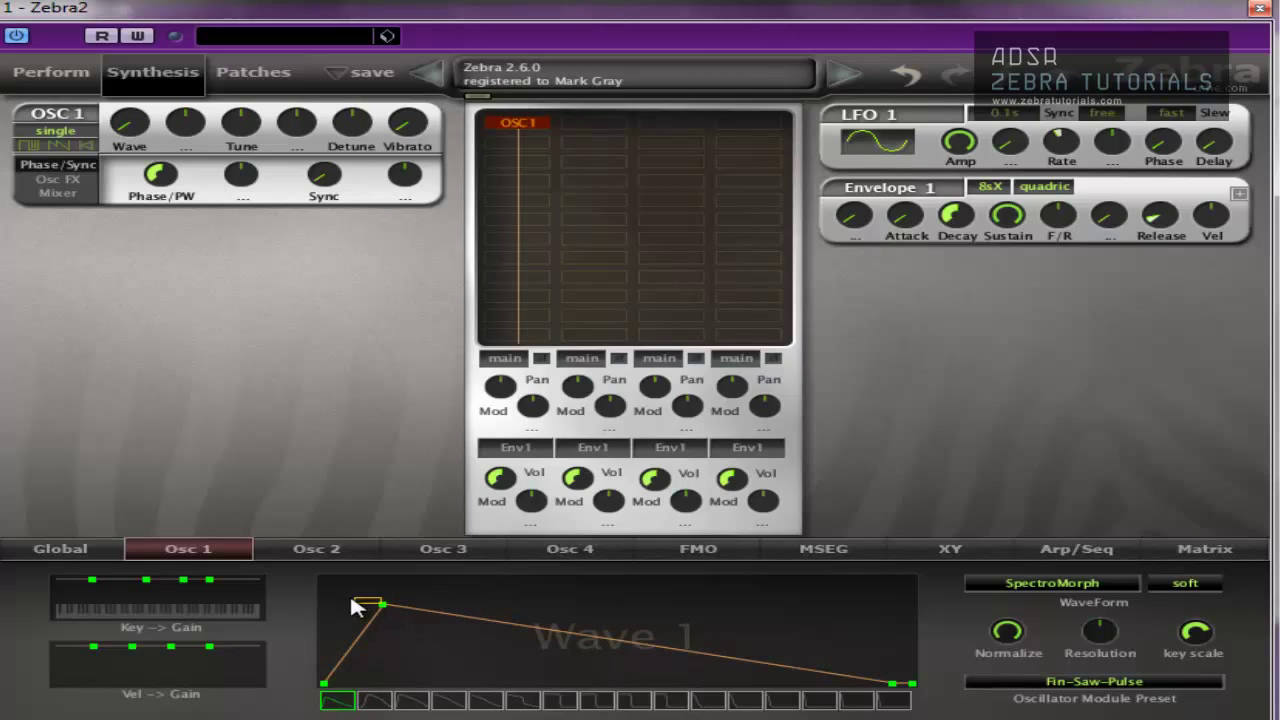
{"action": "left_click_drag", "start_coordinate": [385, 606], "coordinate": [297, 562]}
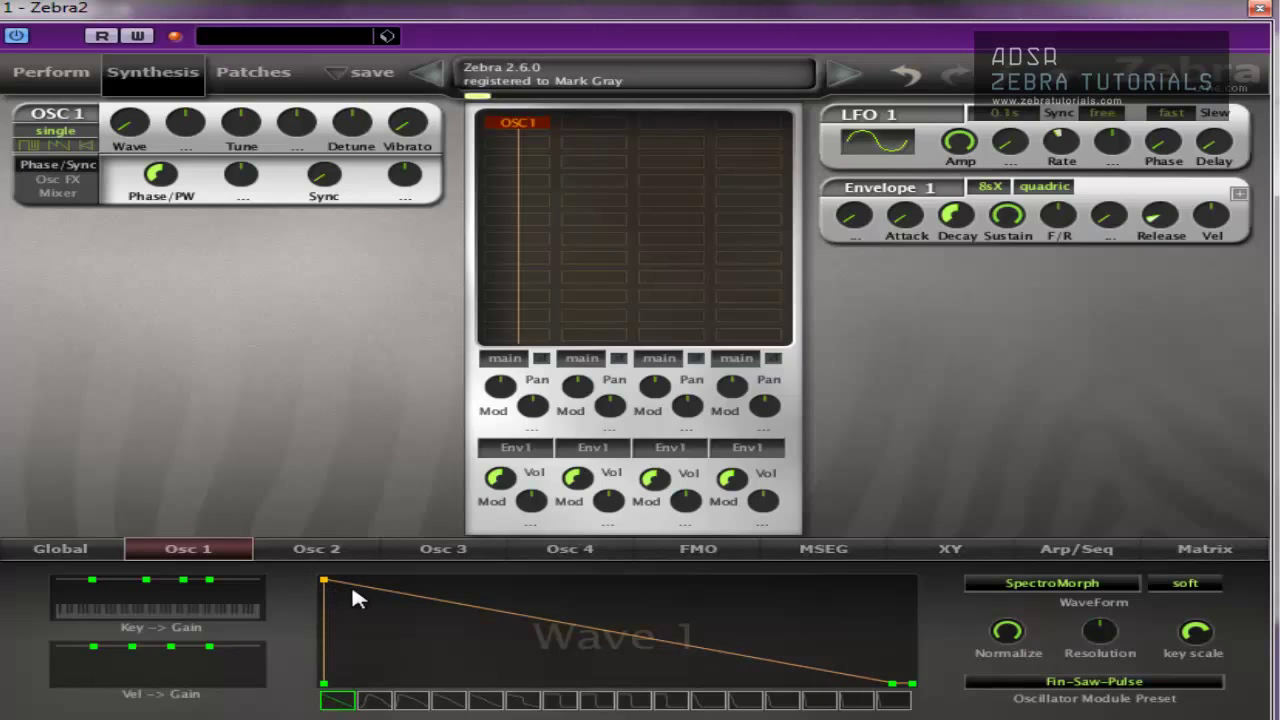
{"action": "right_click", "coordinate": [395, 603]}
{"action": "left_click", "coordinate": [470, 612]}
{"action": "right_click", "coordinate": [487, 608]}
{"action": "left_click", "coordinate": [568, 628]}
{"action": "right_click", "coordinate": [572, 630]}
{"action": "left_click", "coordinate": [612, 648]}
Step: Drag the new points into sharp left-side peaks and pull the end point left to flatten the tail
{"action": "left_click_drag", "start_coordinate": [397, 588], "coordinate": [343, 683]}
{"action": "left_click_drag", "start_coordinate": [490, 611], "coordinate": [366, 584]}
{"action": "left_click_drag", "start_coordinate": [571, 633], "coordinate": [397, 686]}
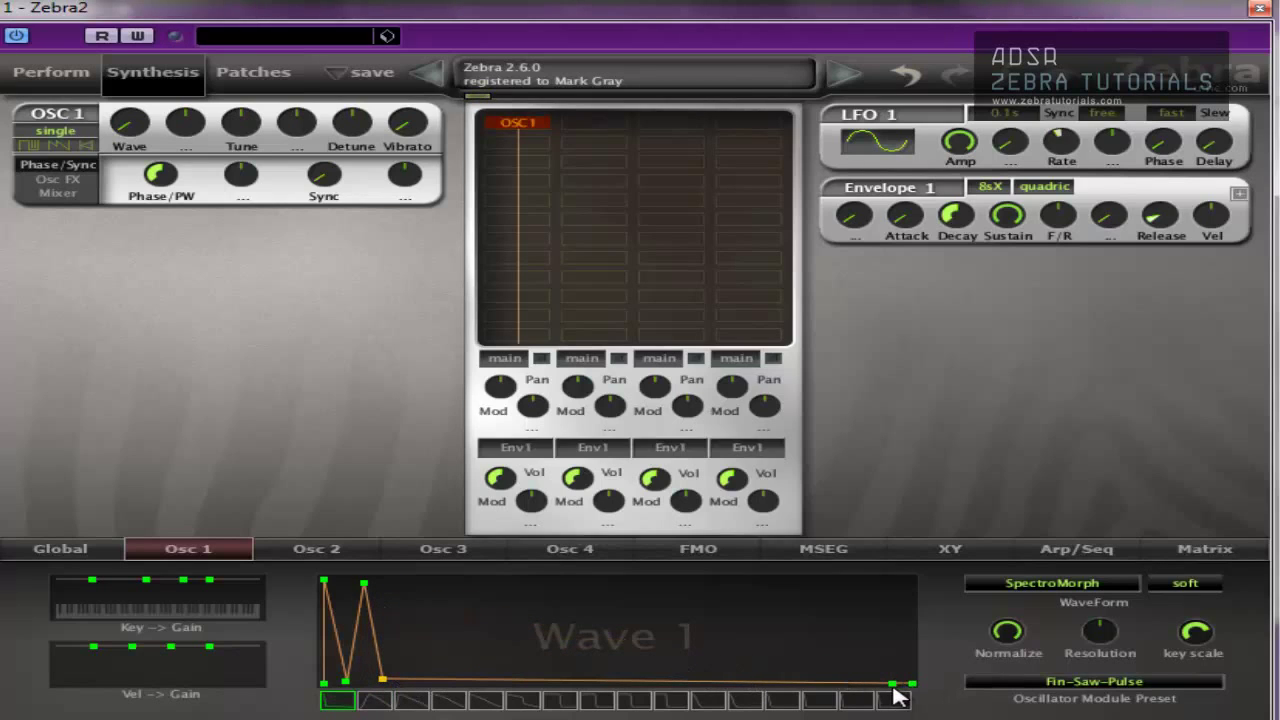
{"action": "left_click_drag", "start_coordinate": [891, 684], "coordinate": [516, 599]}
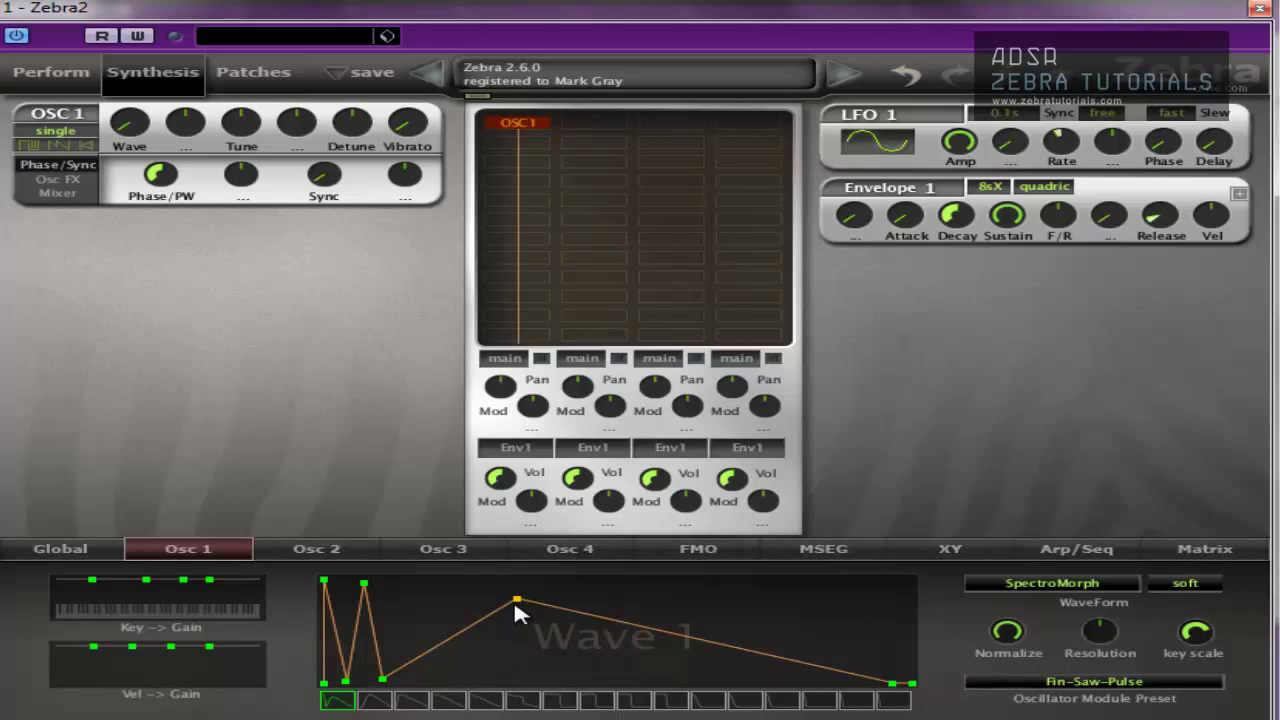
{"action": "left_click_drag", "start_coordinate": [516, 602], "coordinate": [413, 629]}
{"action": "left_click_drag", "start_coordinate": [629, 652], "coordinate": [470, 613]}
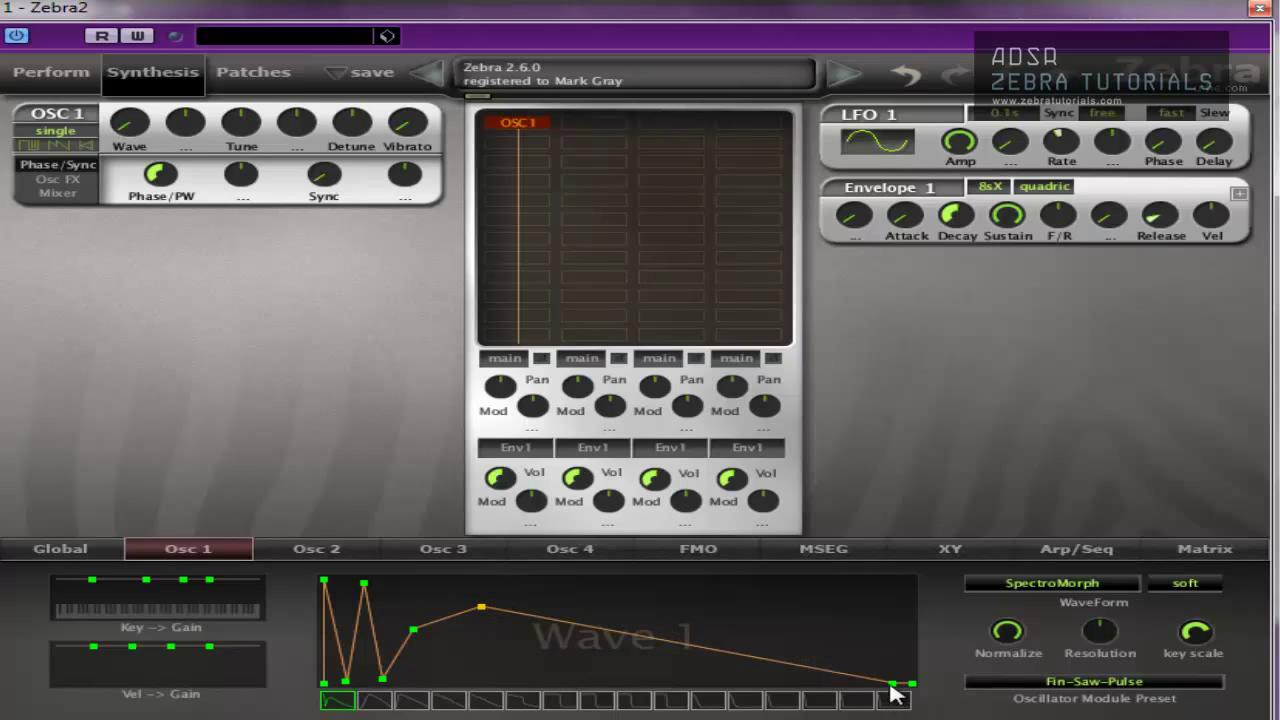
{"action": "left_click_drag", "start_coordinate": [900, 698], "coordinate": [617, 712]}
{"action": "left_click_drag", "start_coordinate": [893, 686], "coordinate": [516, 710]}
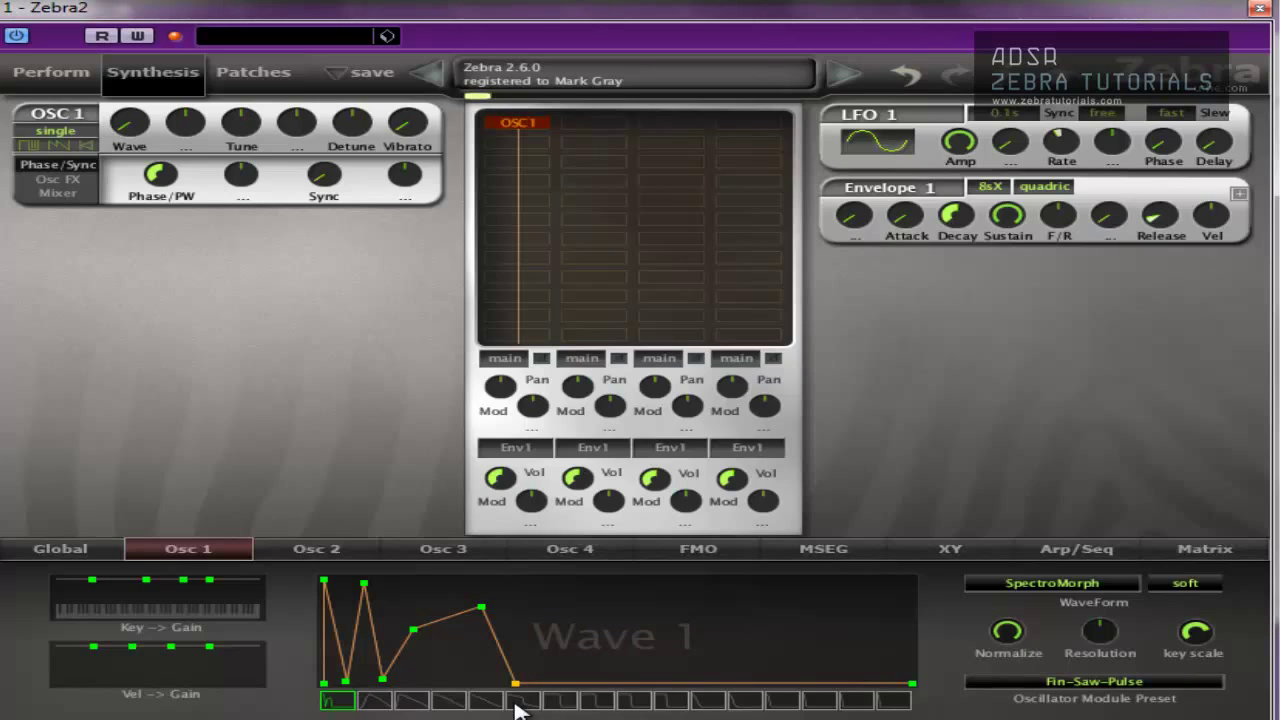
Step: Load the initialize patch and set Osc 1's WaveForm mode to GeoBlend
{"action": "left_click", "coordinate": [250, 76]}
{"action": "left_click", "coordinate": [966, 528]}
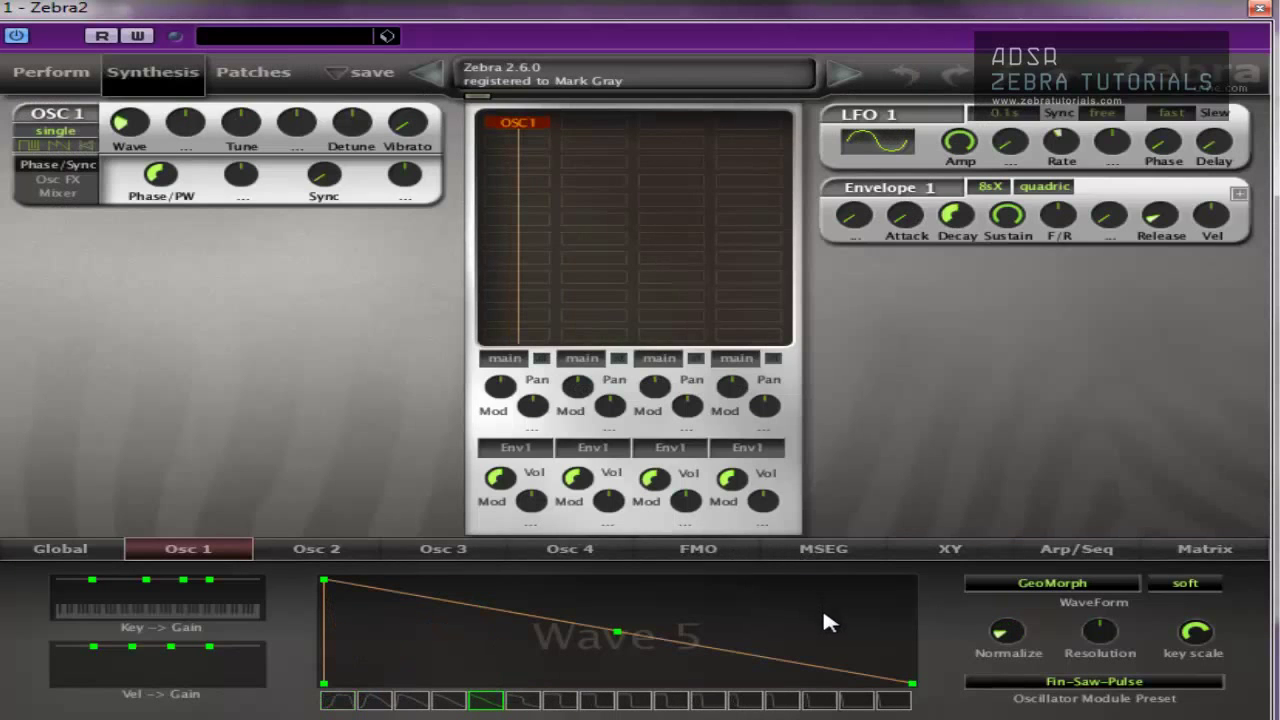
{"action": "left_click", "coordinate": [1050, 584]}
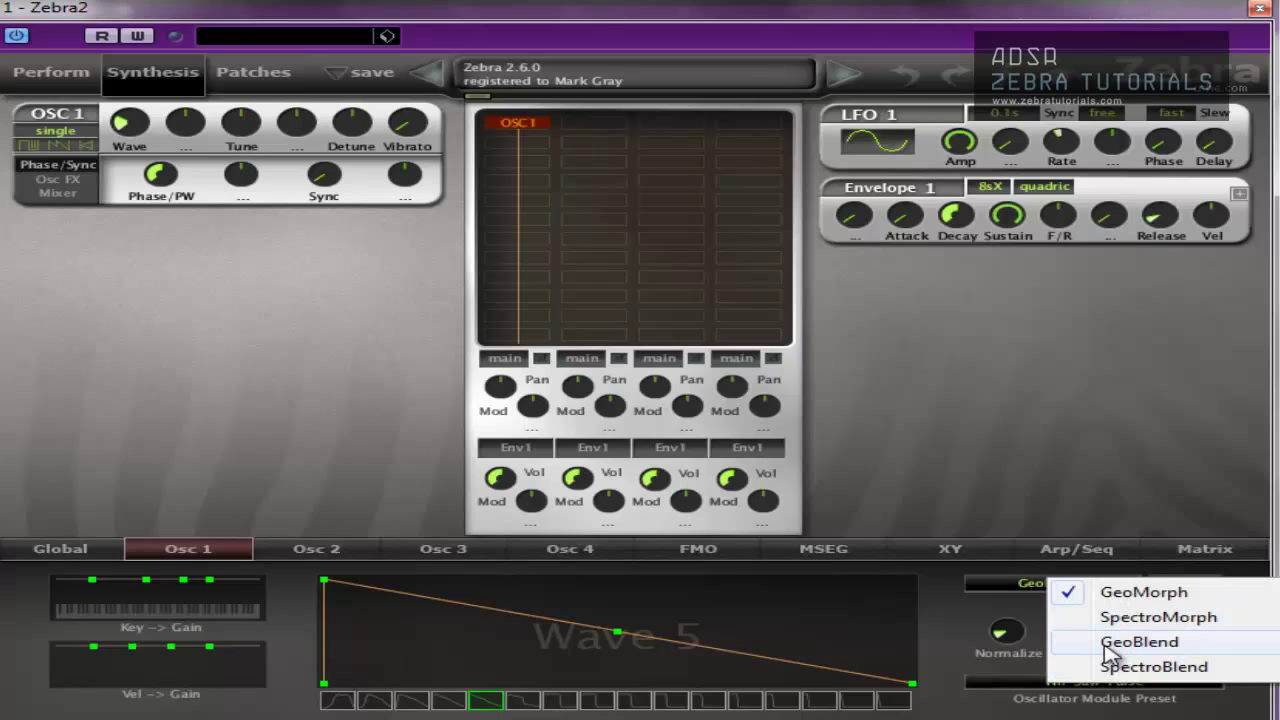
{"action": "left_click", "coordinate": [1110, 645]}
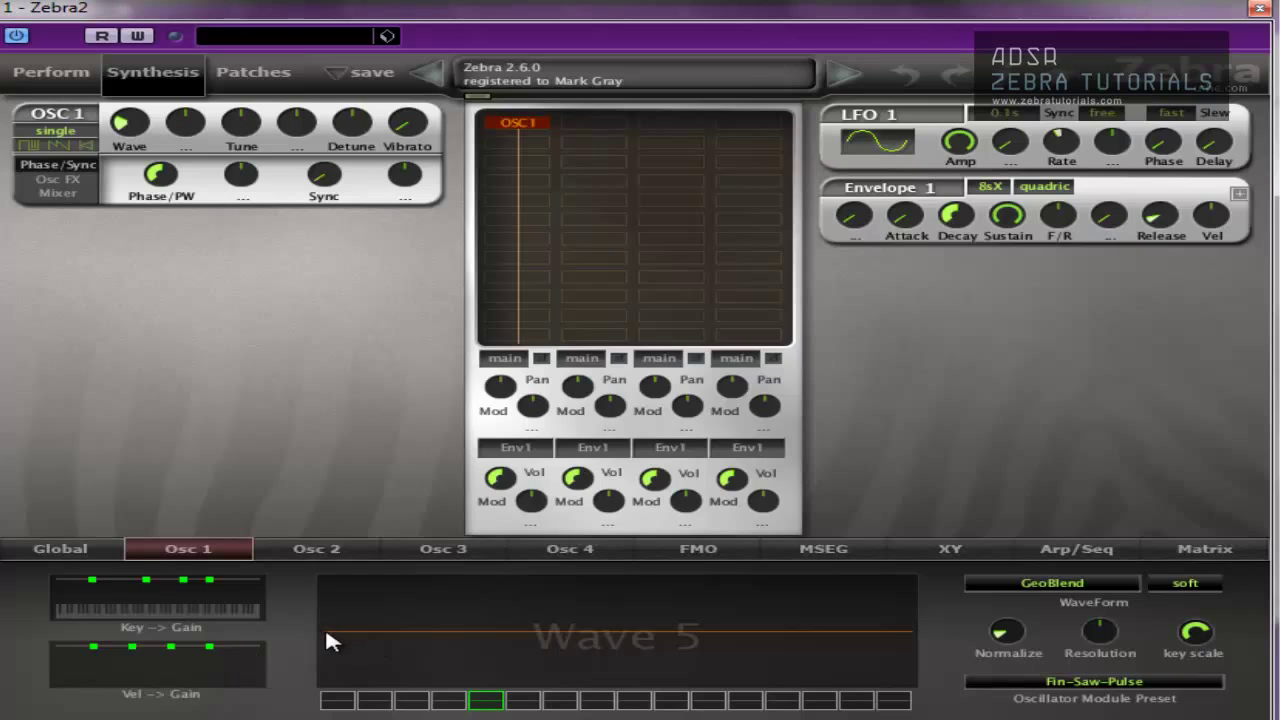
Step: Sketch a decaying sawtooth on Wave 5, flatten parts of it, then select Wave 1
{"action": "left_click", "coordinate": [325, 570]}
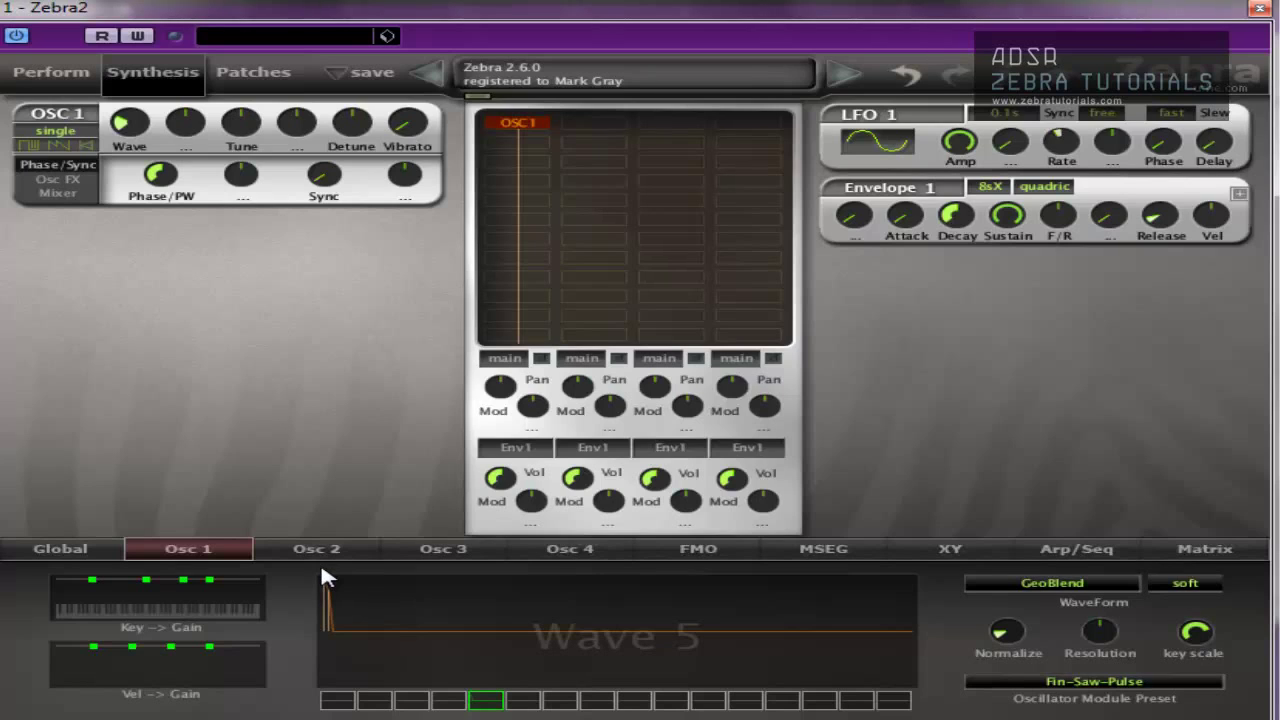
{"action": "left_click", "coordinate": [329, 630]}
{"action": "mouse_move", "coordinate": [386, 618]}
{"action": "left_mouse_down"}
{"action": "mouse_move", "coordinate": [446, 598]}
{"action": "mouse_move", "coordinate": [620, 675]}
{"action": "mouse_move", "coordinate": [711, 614]}
{"action": "mouse_move", "coordinate": [854, 602]}
{"action": "mouse_move", "coordinate": [944, 708]}
{"action": "mouse_move", "coordinate": [472, 705]}
{"action": "mouse_move", "coordinate": [521, 596]}
{"action": "mouse_move", "coordinate": [548, 581]}
{"action": "mouse_move", "coordinate": [392, 635]}
{"action": "mouse_move", "coordinate": [367, 628]}
{"action": "mouse_move", "coordinate": [916, 638]}
{"action": "left_mouse_up"}
{"action": "left_click_drag", "start_coordinate": [365, 632], "coordinate": [563, 633]}
{"action": "left_click", "coordinate": [337, 698]}
Step: Freehand-draw Wave 1 through spikes, curves and a saw ramp, ending as a half-high square wave
{"action": "left_click", "coordinate": [459, 610]}
{"action": "left_click", "coordinate": [550, 593]}
{"action": "left_click", "coordinate": [556, 590]}
{"action": "mouse_move", "coordinate": [686, 626]}
{"action": "left_mouse_down"}
{"action": "mouse_move", "coordinate": [708, 606]}
{"action": "mouse_move", "coordinate": [800, 603]}
{"action": "mouse_move", "coordinate": [894, 664]}
{"action": "left_mouse_up"}
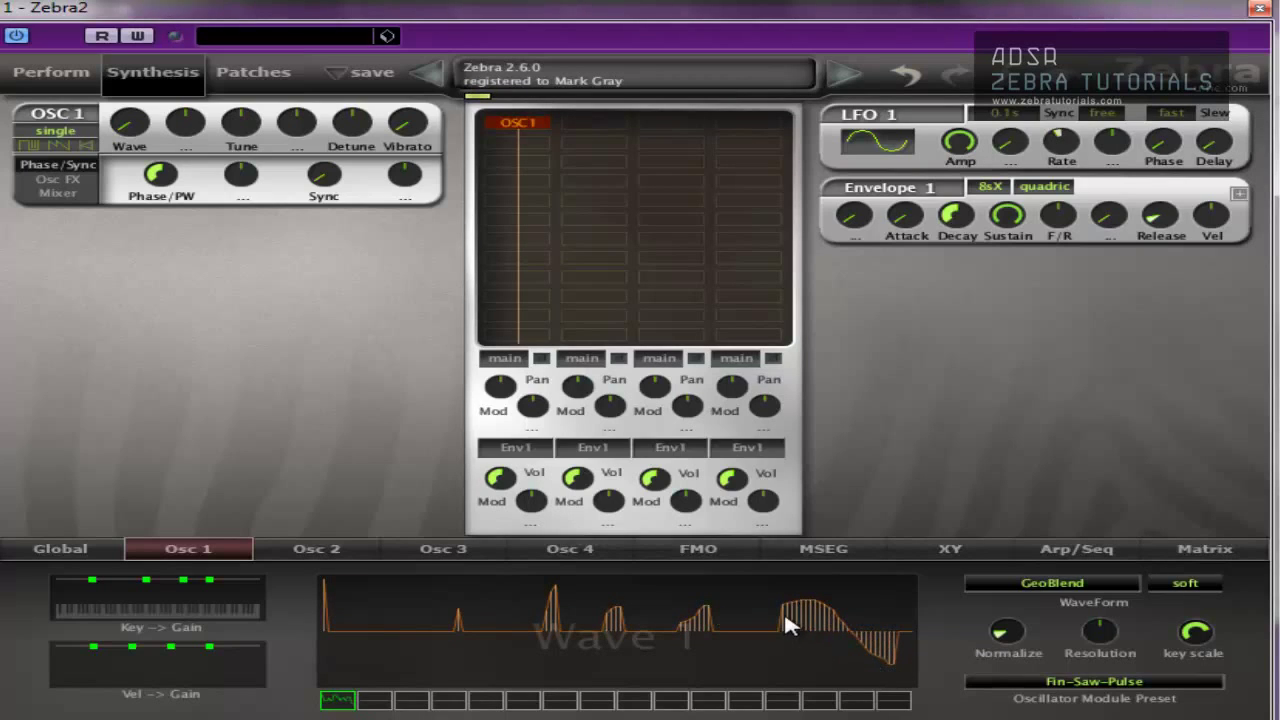
{"action": "mouse_move", "coordinate": [778, 607]}
{"action": "left_mouse_down"}
{"action": "mouse_move", "coordinate": [739, 617]}
{"action": "mouse_move", "coordinate": [630, 662]}
{"action": "left_mouse_up"}
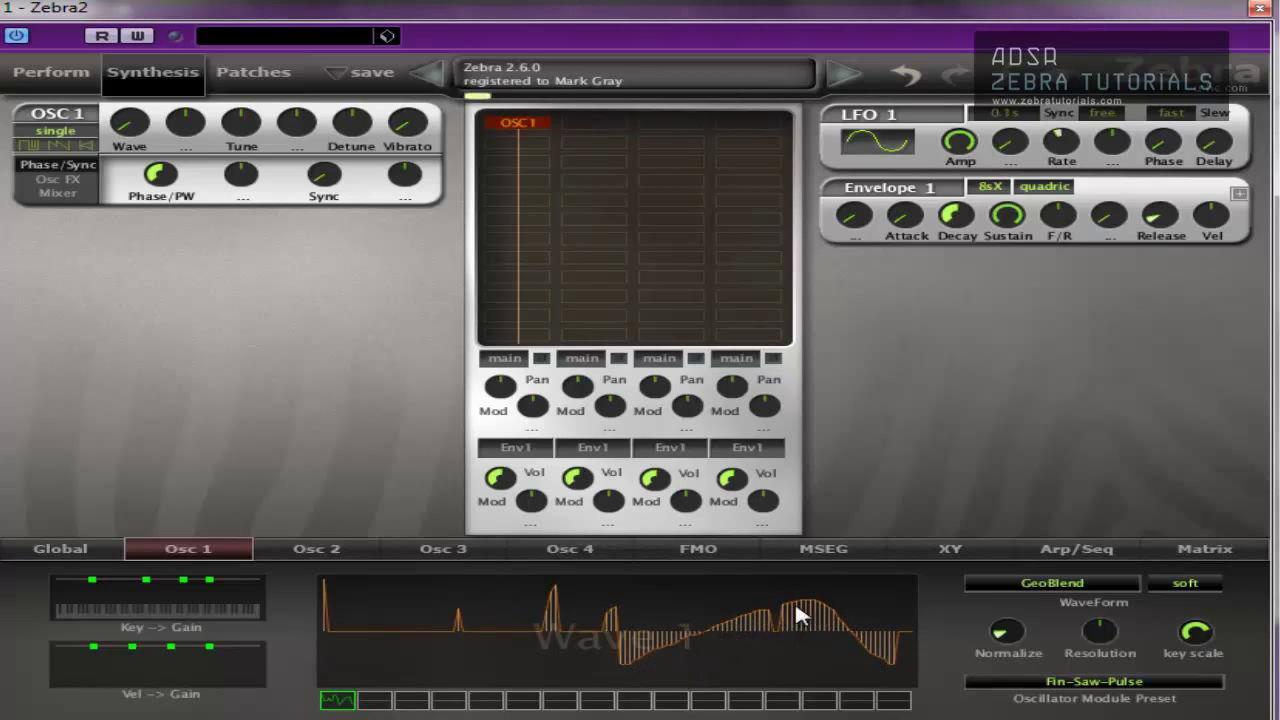
{"action": "mouse_move", "coordinate": [778, 616]}
{"action": "left_mouse_down"}
{"action": "mouse_move", "coordinate": [616, 660]}
{"action": "mouse_move", "coordinate": [525, 666]}
{"action": "mouse_move", "coordinate": [381, 640]}
{"action": "mouse_move", "coordinate": [308, 586]}
{"action": "left_mouse_up"}
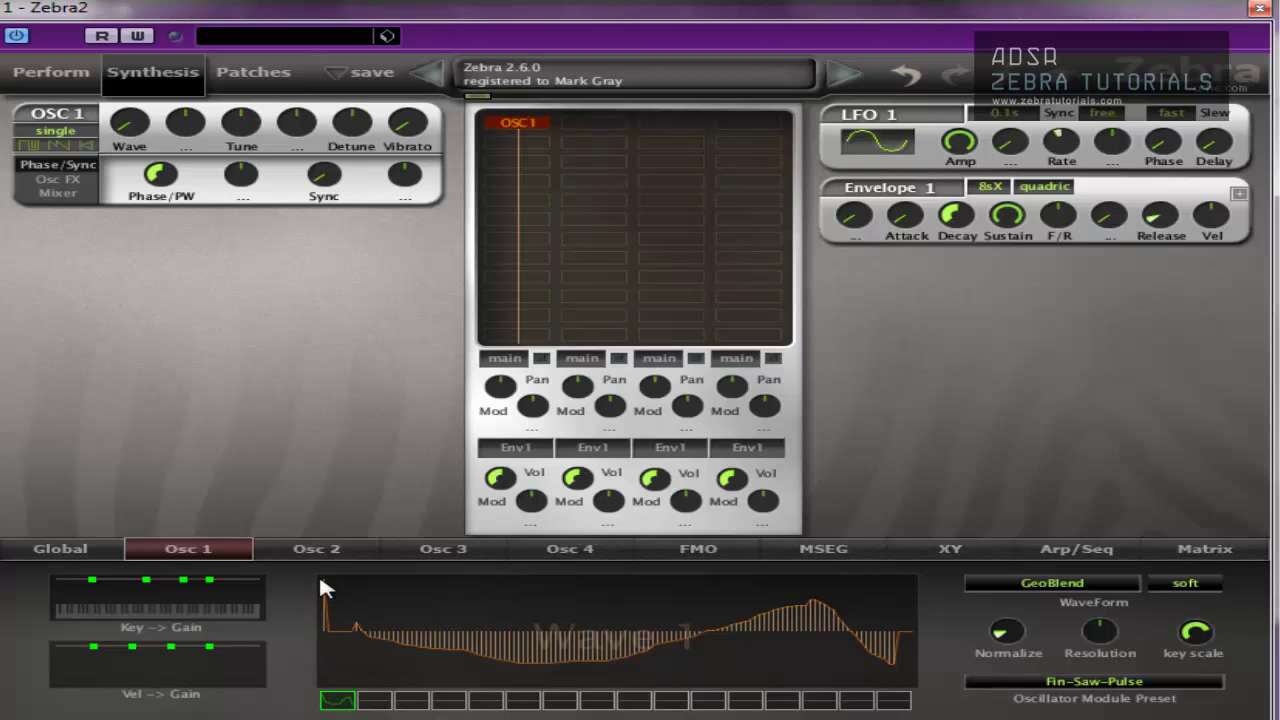
{"action": "mouse_move", "coordinate": [322, 588]}
{"action": "left_mouse_down"}
{"action": "mouse_move", "coordinate": [823, 700]}
{"action": "mouse_move", "coordinate": [912, 700]}
{"action": "left_mouse_up"}
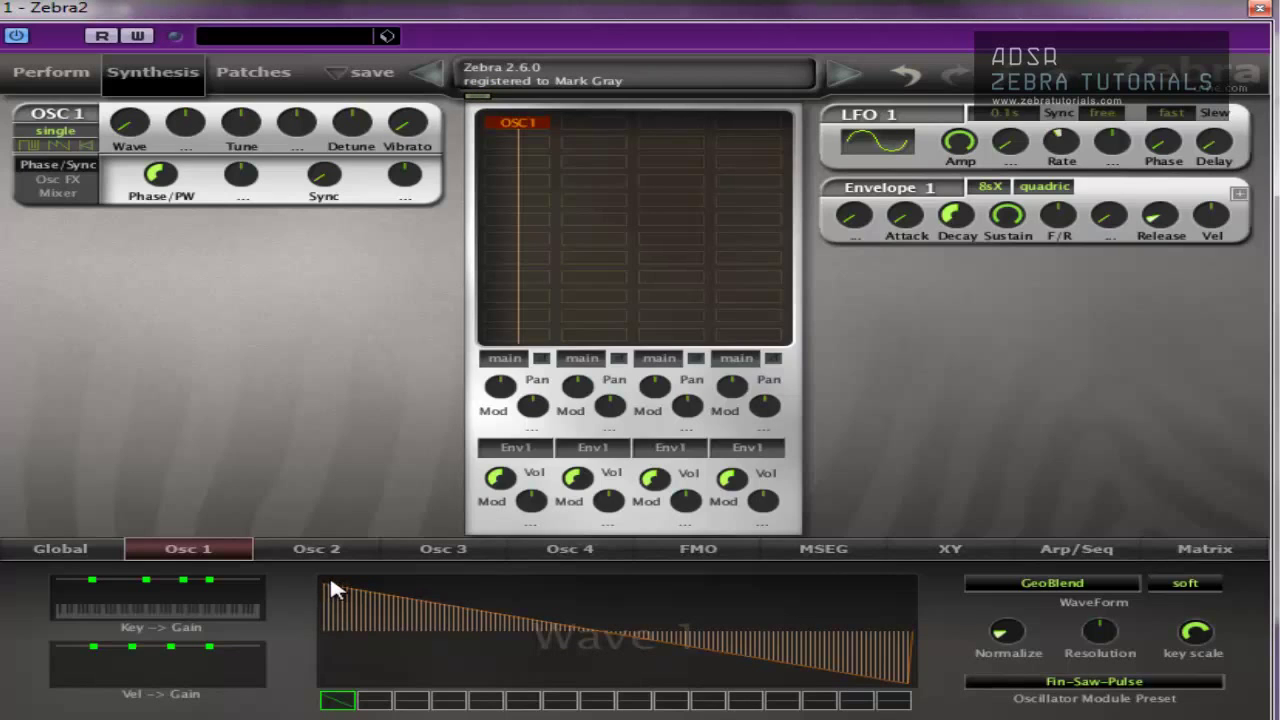
{"action": "mouse_move", "coordinate": [327, 582]}
{"action": "left_mouse_down"}
{"action": "mouse_move", "coordinate": [553, 575]}
{"action": "mouse_move", "coordinate": [562, 688]}
{"action": "mouse_move", "coordinate": [566, 656]}
{"action": "mouse_move", "coordinate": [914, 657]}
{"action": "left_mouse_up"}
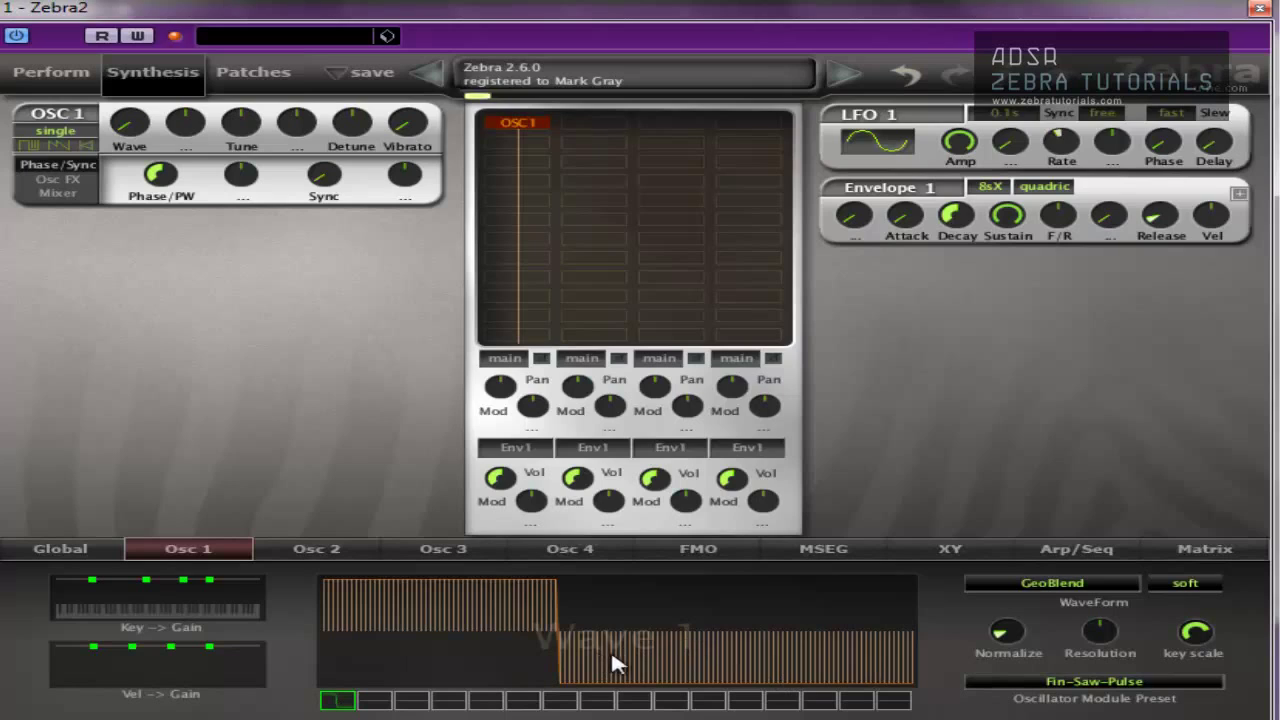
{"action": "left_click_drag", "start_coordinate": [549, 591], "coordinate": [630, 581]}
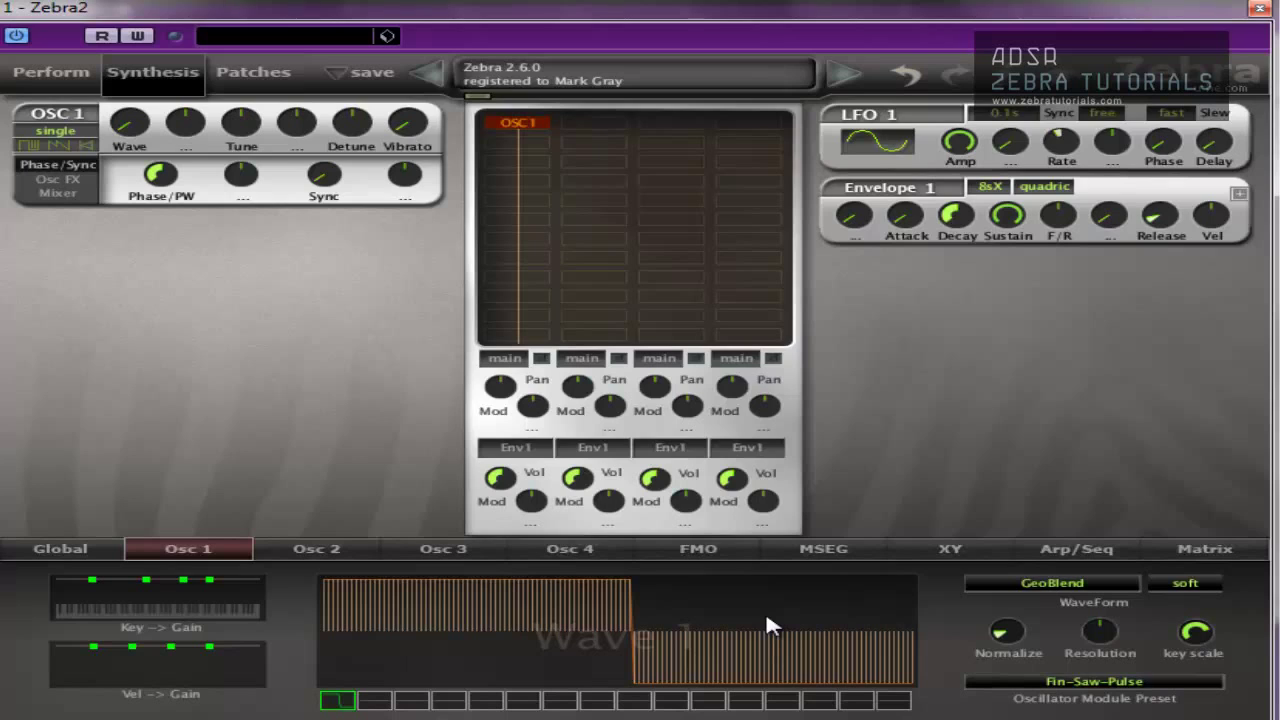
Step: Switch Osc 1 to SpectroBlend, draw a rising curve, then flatten Wave 5 to near zero
{"action": "left_click", "coordinate": [1052, 583]}
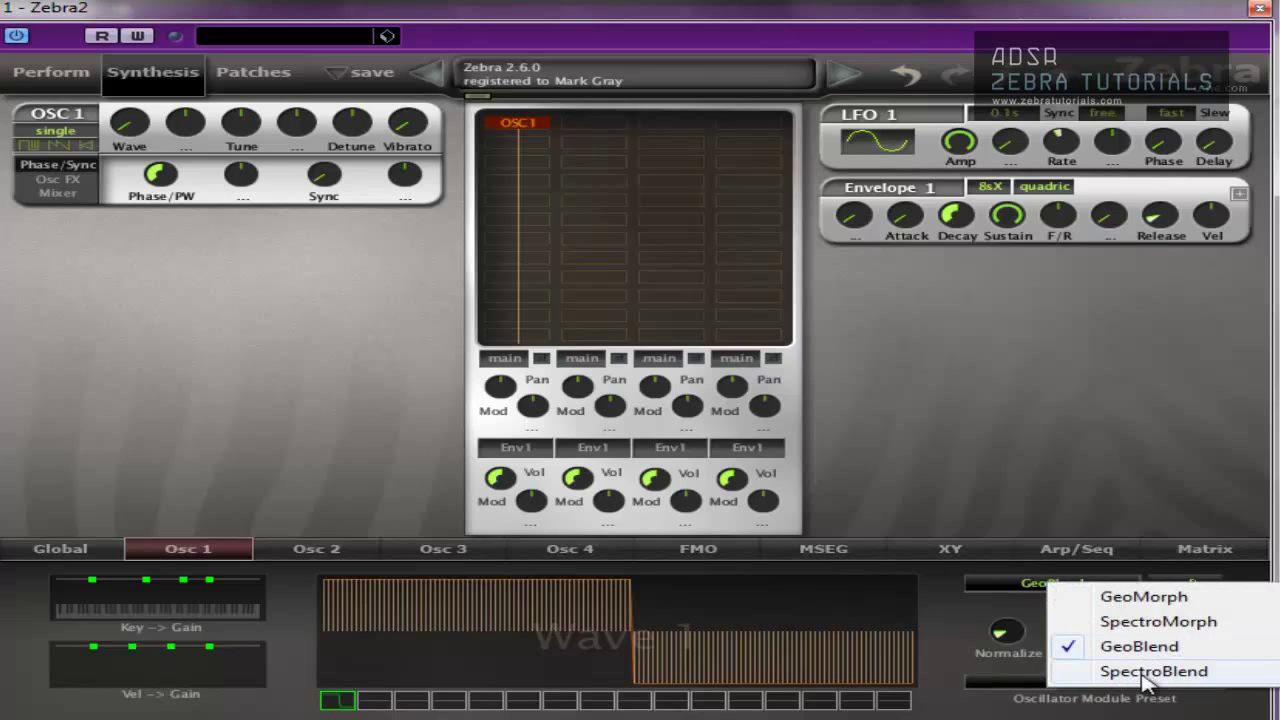
{"action": "left_click", "coordinate": [1115, 671]}
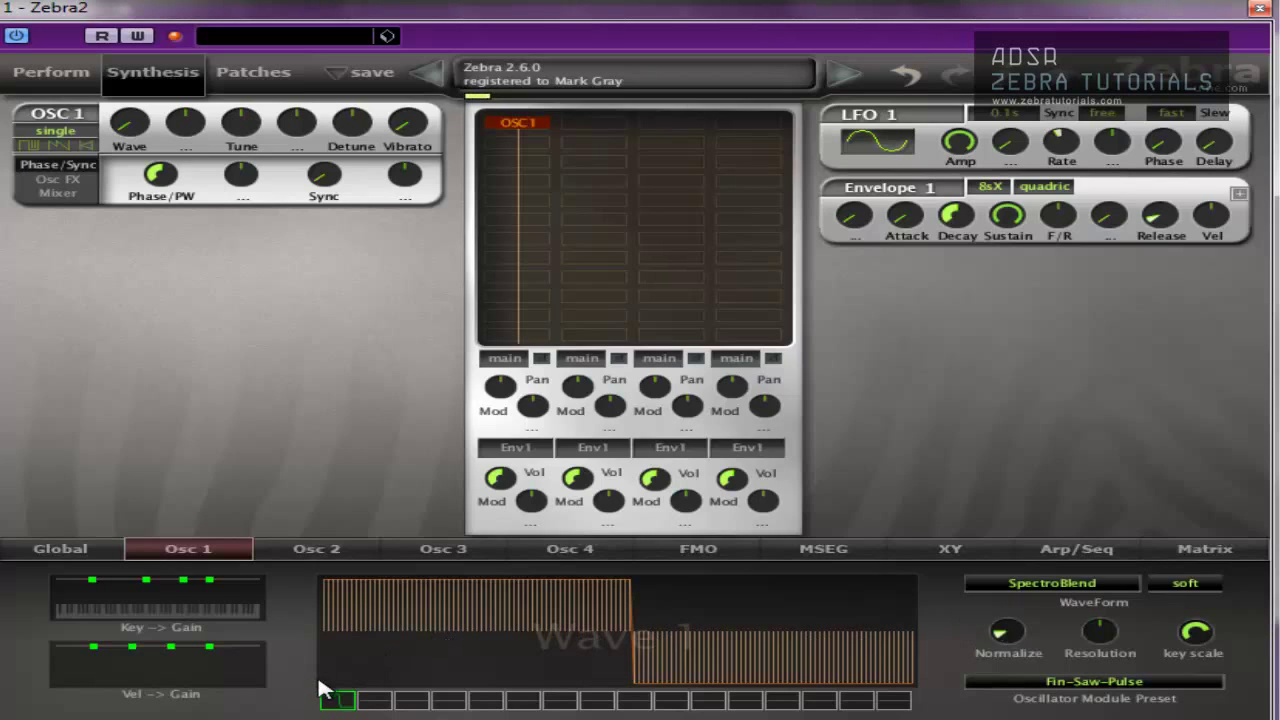
{"action": "mouse_move", "coordinate": [326, 676]}
{"action": "left_mouse_down"}
{"action": "mouse_move", "coordinate": [416, 625]}
{"action": "mouse_move", "coordinate": [506, 602]}
{"action": "mouse_move", "coordinate": [592, 655]}
{"action": "mouse_move", "coordinate": [714, 667]}
{"action": "mouse_move", "coordinate": [784, 616]}
{"action": "mouse_move", "coordinate": [921, 620]}
{"action": "left_mouse_up"}
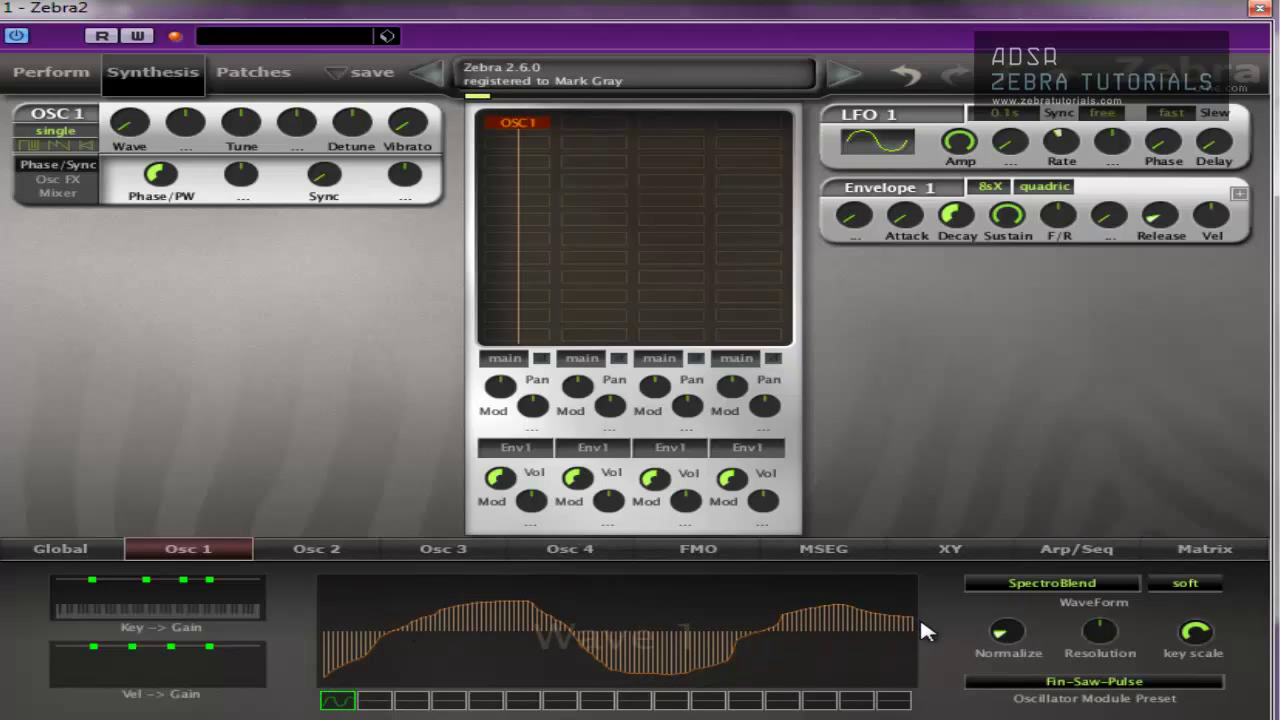
{"action": "left_click_drag", "start_coordinate": [322, 632], "coordinate": [874, 628]}
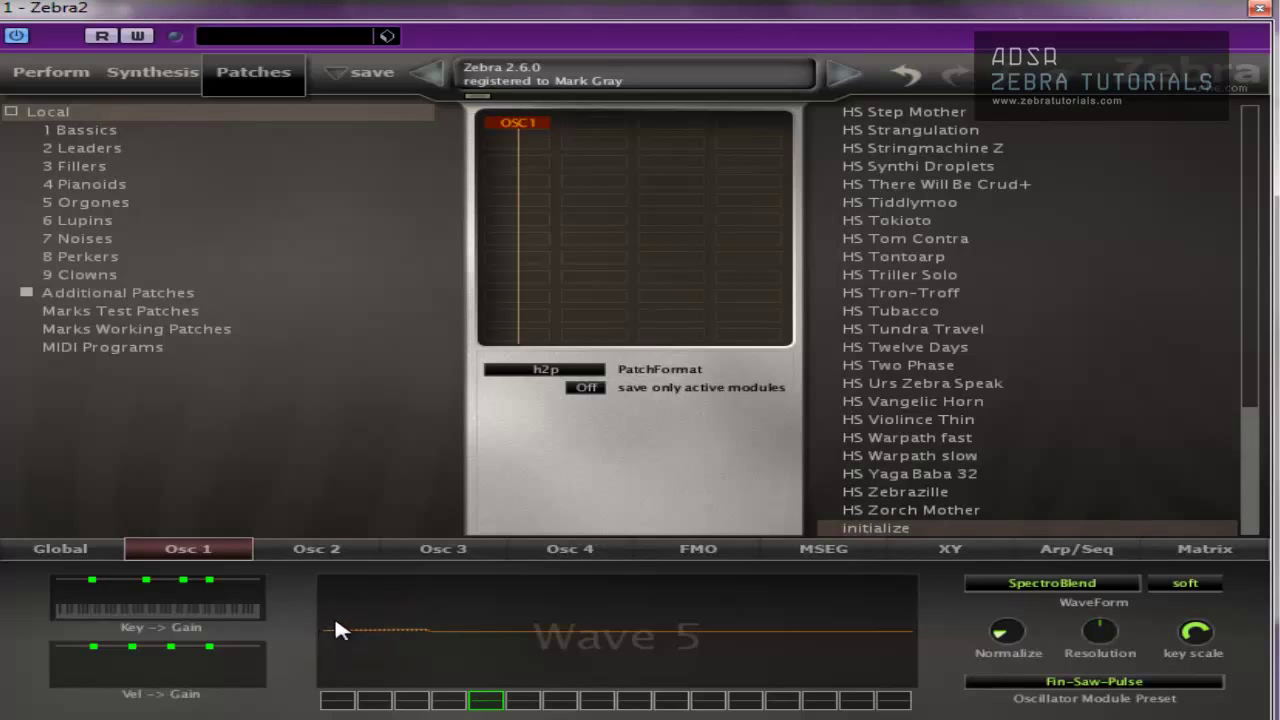
Step: Draw two clusters of tall decaying harmonic spikes at the low end of Wave 5
{"action": "mouse_move", "coordinate": [339, 614]}
{"action": "left_mouse_down"}
{"action": "mouse_move", "coordinate": [338, 575]}
{"action": "mouse_move", "coordinate": [317, 545]}
{"action": "mouse_move", "coordinate": [333, 611]}
{"action": "mouse_move", "coordinate": [406, 621]}
{"action": "mouse_move", "coordinate": [405, 583]}
{"action": "left_mouse_up"}
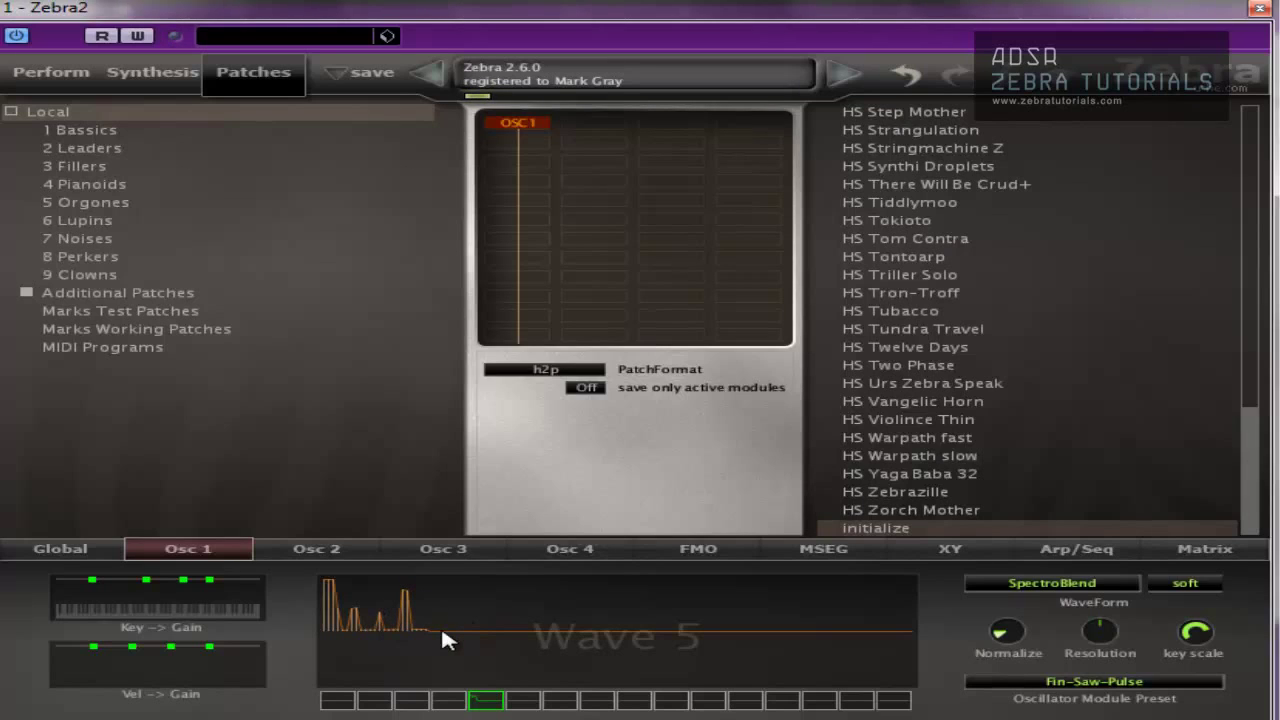
{"action": "mouse_move", "coordinate": [448, 596]}
{"action": "left_mouse_down"}
{"action": "mouse_move", "coordinate": [436, 594]}
{"action": "mouse_move", "coordinate": [449, 614]}
{"action": "left_mouse_up"}
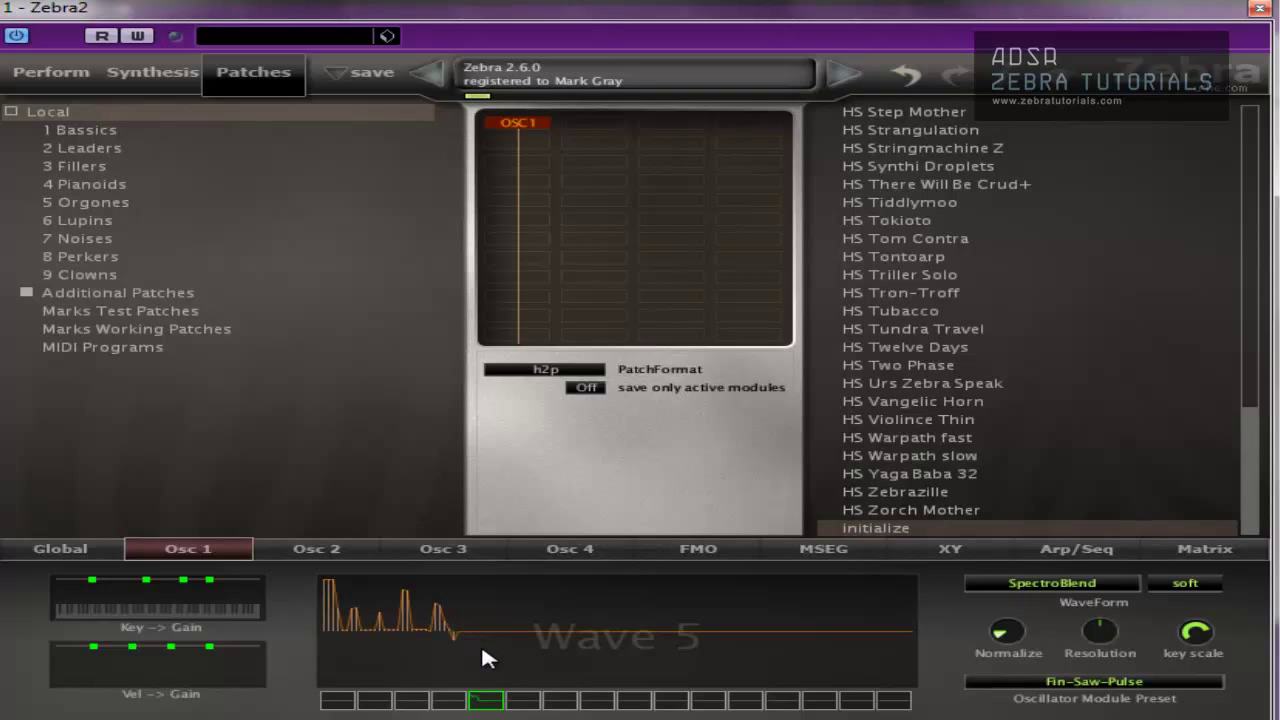